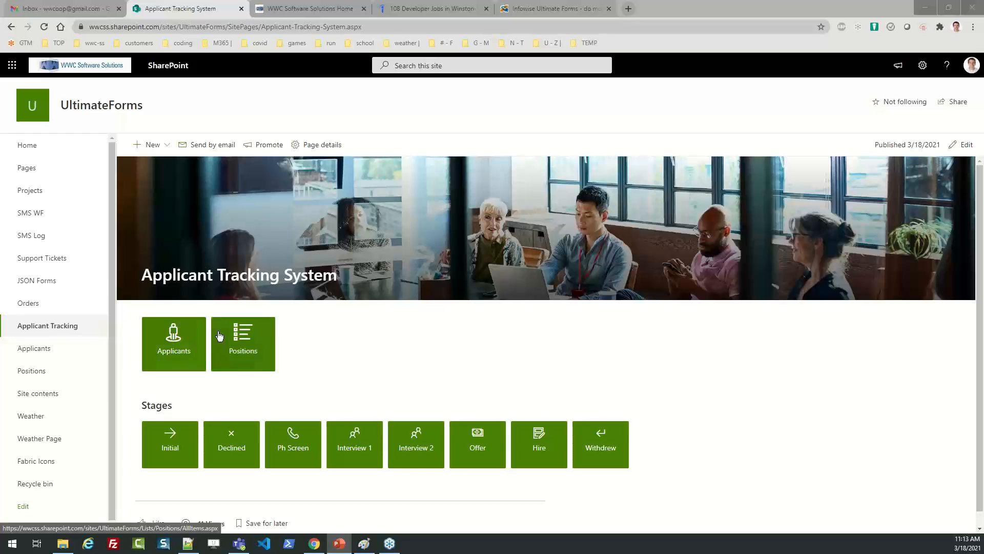
Open the Positions list from the Applicant Tracking System page.
{"action": "left_click", "coordinate": [240, 343]}
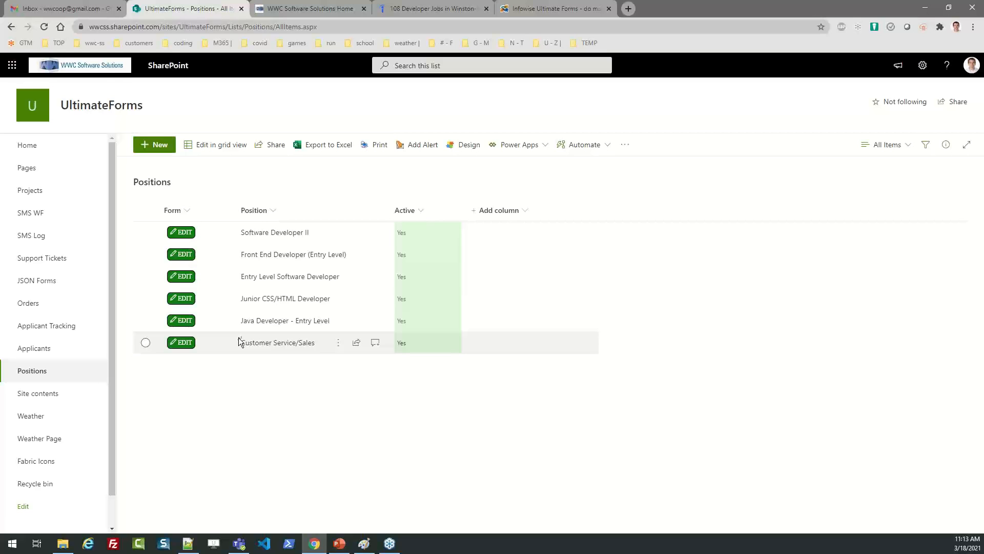
Start a blank new Positions entry and bring up the Indeed developer jobs for Winston-Salem.
{"action": "left_click", "coordinate": [157, 149]}
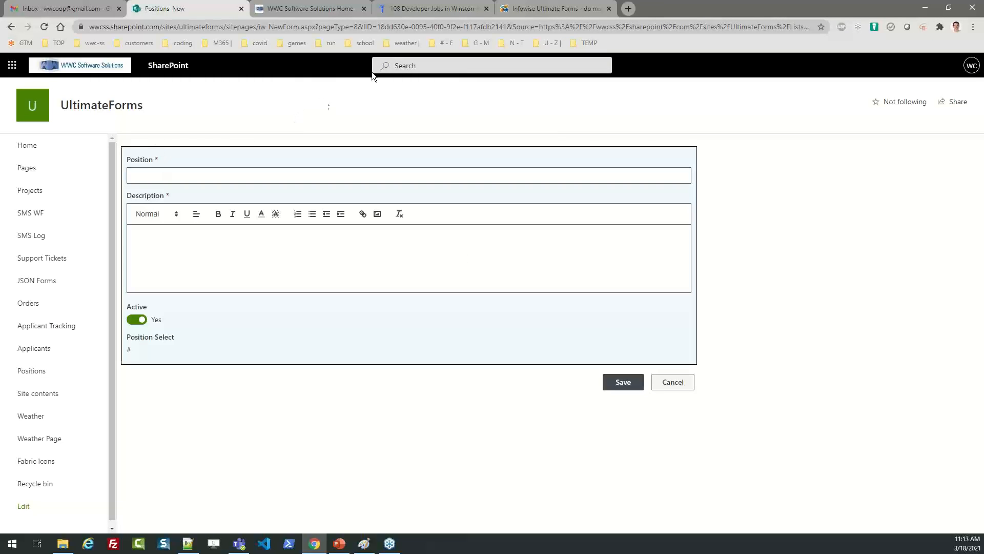
{"action": "left_click", "coordinate": [411, 11]}
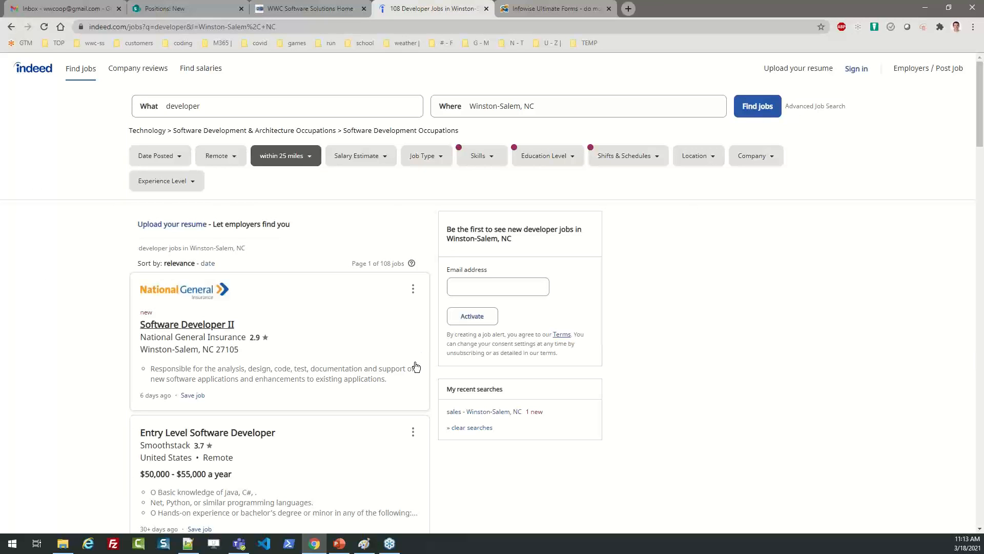
Copy the Software Developer II title from Indeed and return to the new form's Position field.
{"action": "left_click", "coordinate": [220, 328]}
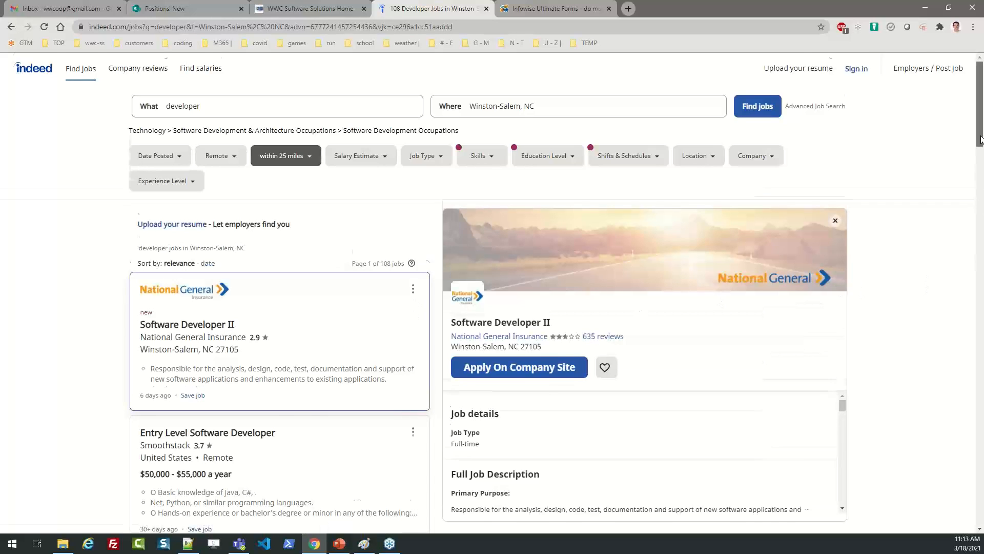
{"action": "scroll", "coordinate": [717, 174], "scroll_direction": "down", "scroll_amount": 3}
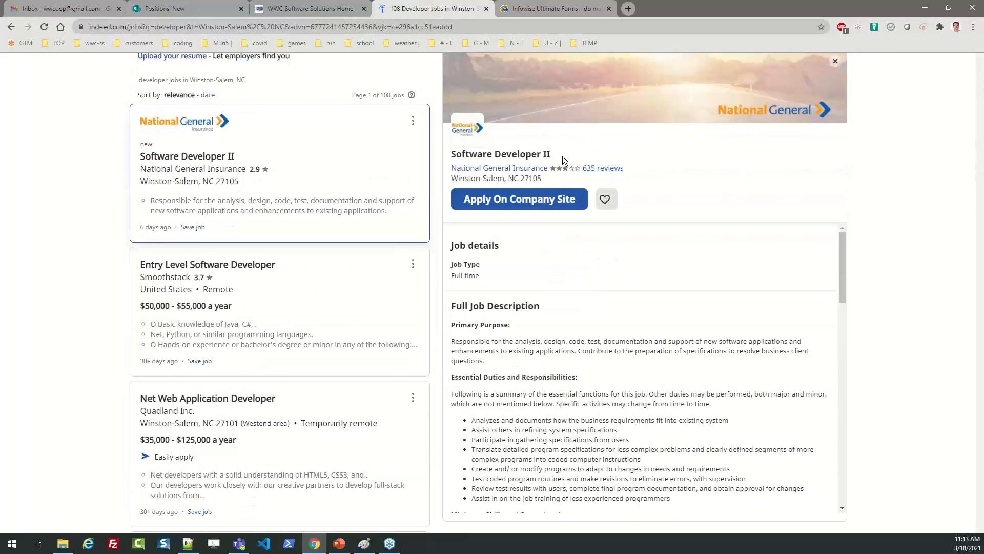
{"action": "left_click_drag", "start_coordinate": [558, 153], "coordinate": [454, 155]}
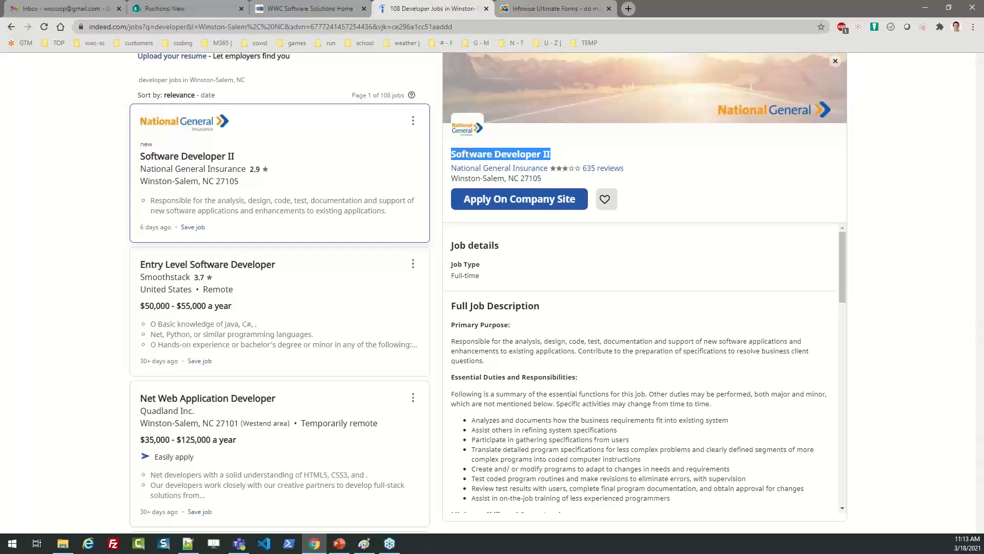
{"action": "left_click", "coordinate": [538, 9]}
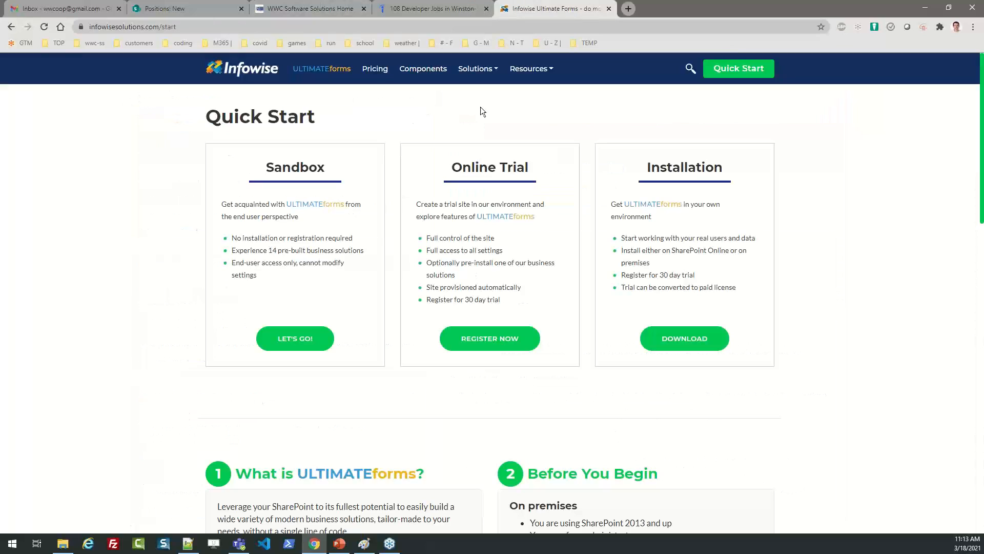
{"action": "left_click", "coordinate": [320, 8]}
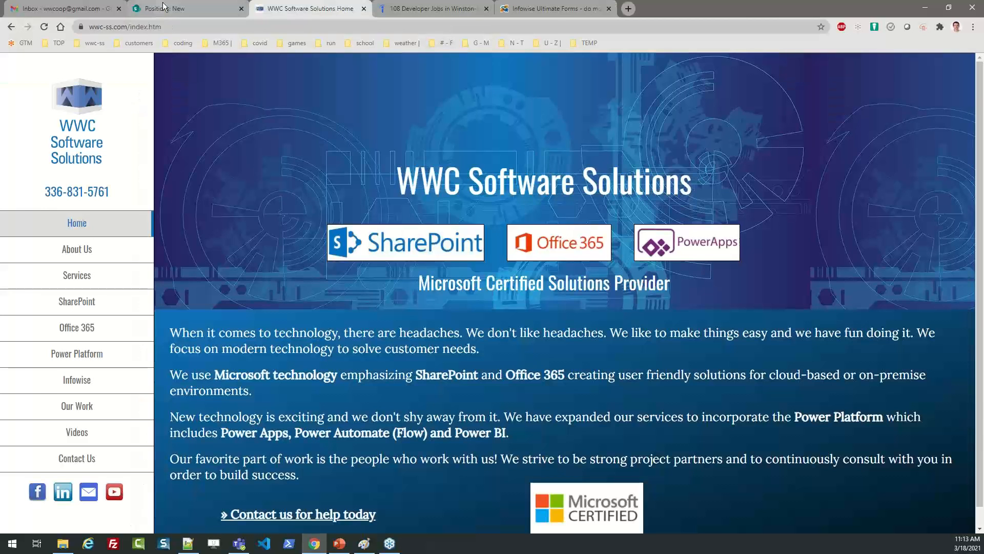
{"action": "left_click", "coordinate": [163, 7]}
{"action": "left_click", "coordinate": [241, 177]}
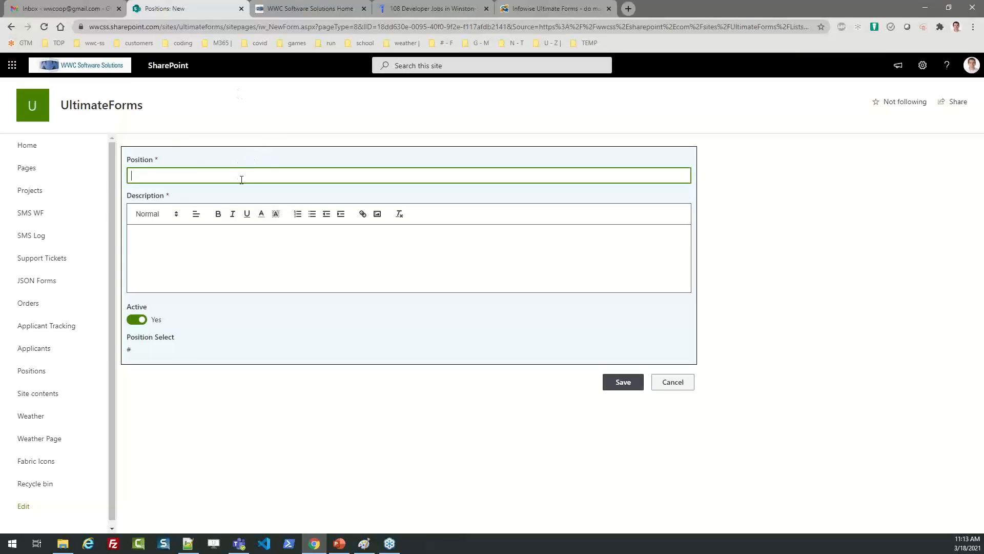
Enter 'Software Developer 3' as the Position, then go back to the Indeed listing.
{"action": "type", "text": "Software Developer II"}
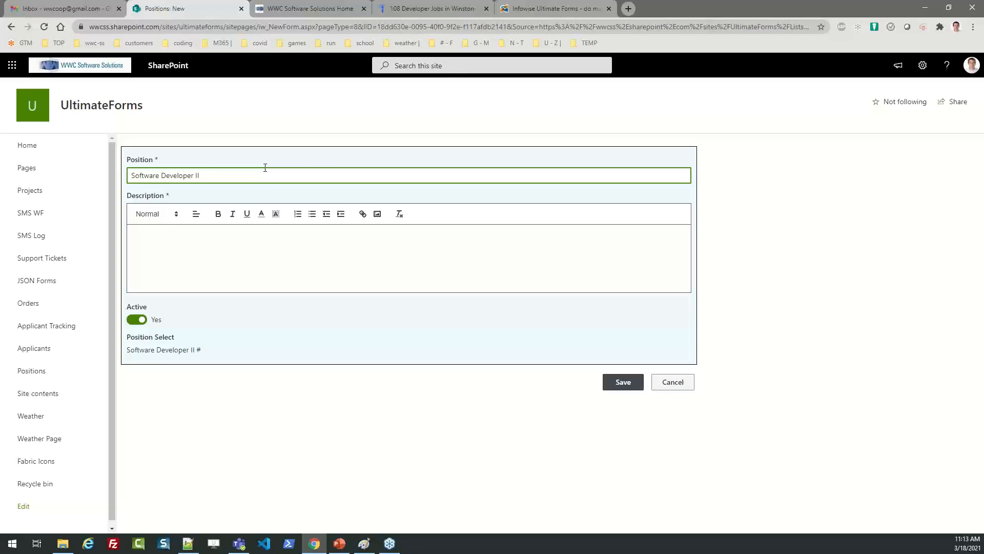
{"action": "key", "text": "BackSpace"}
{"action": "type", "text": "3"}
{"action": "key", "text": "BackSpace"}
{"action": "key", "text": "BackSpace"}
{"action": "type", "text": "3"}
{"action": "left_click", "coordinate": [228, 246]}
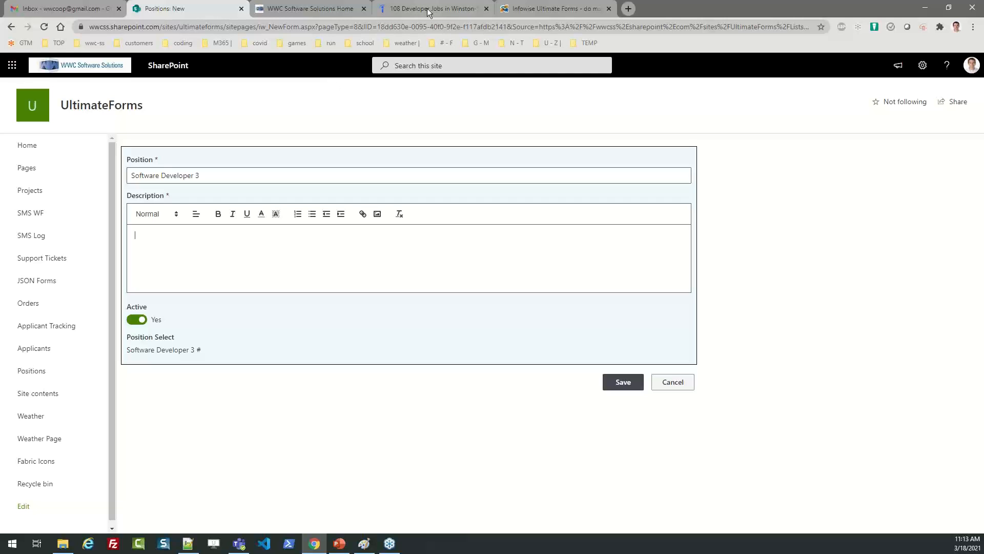
{"action": "left_click", "coordinate": [441, 8]}
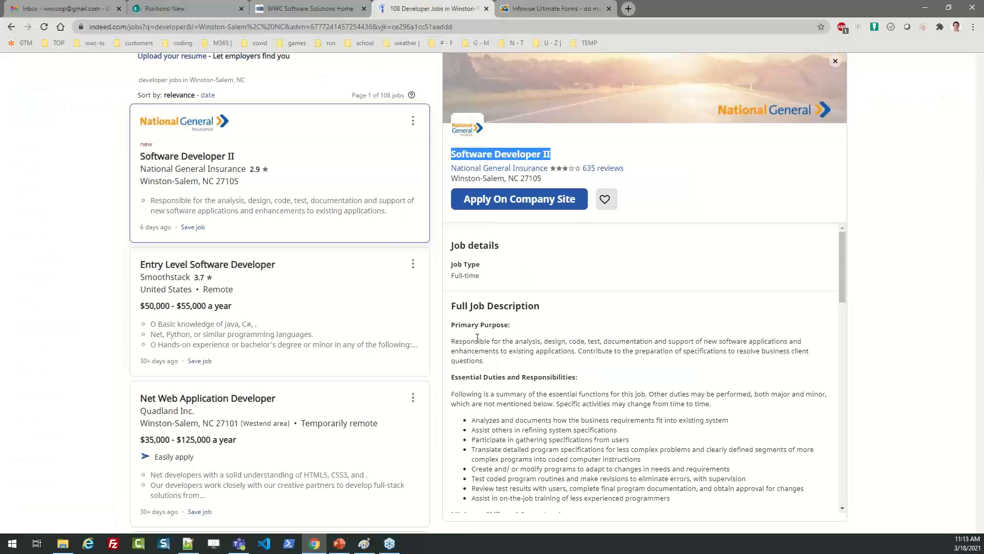
Copy the Full Job Description text from Indeed and return to the new Positions form.
{"action": "left_click_drag", "start_coordinate": [455, 325], "coordinate": [621, 381]}
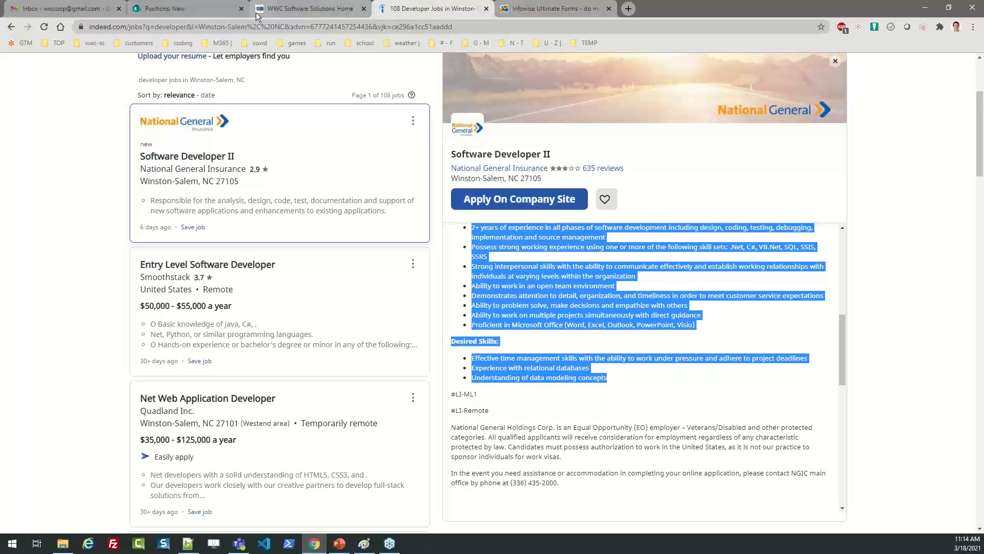
{"action": "left_click", "coordinate": [194, 9]}
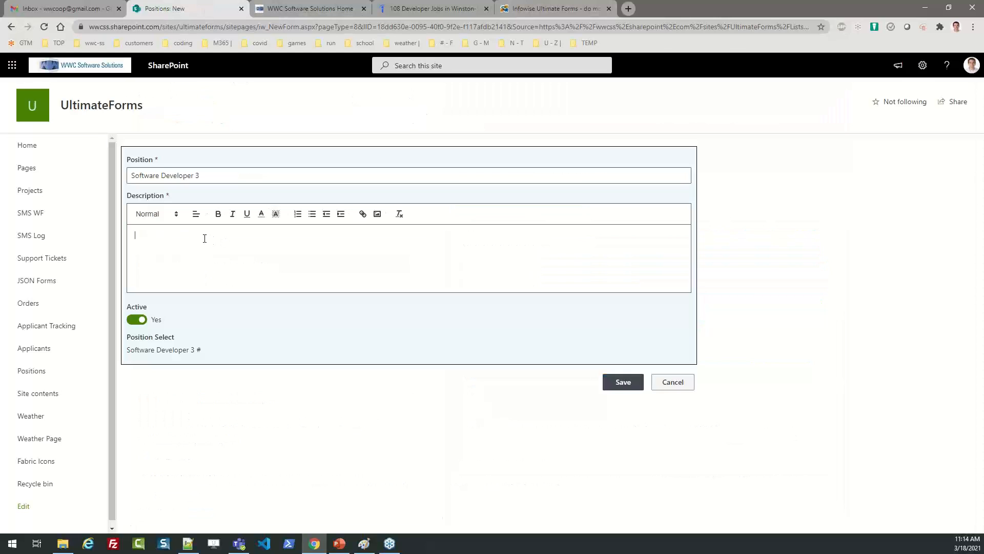
Paste the job description and save Software Developer 3 as a new active position.
{"action": "key", "text": "ctrl+v"}
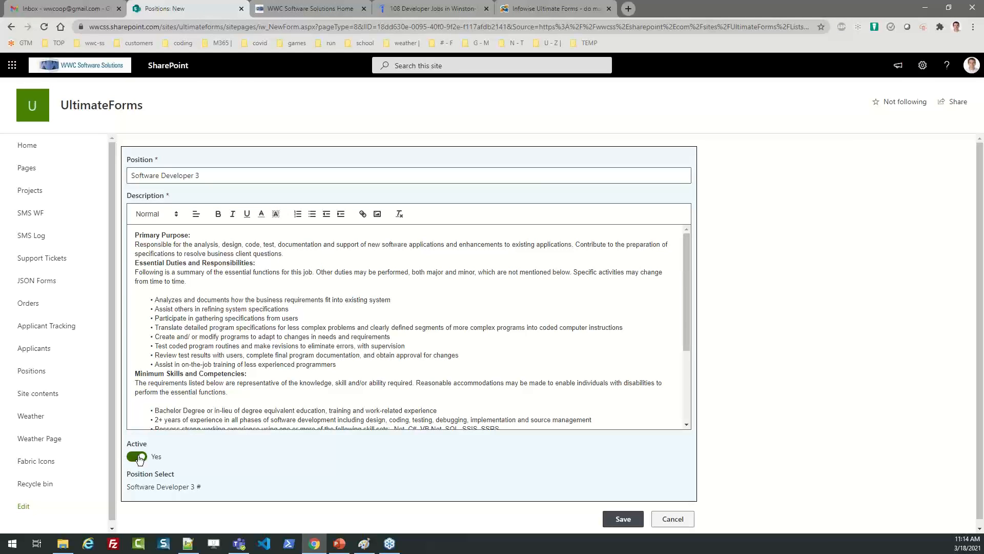
{"action": "left_click", "coordinate": [617, 519]}
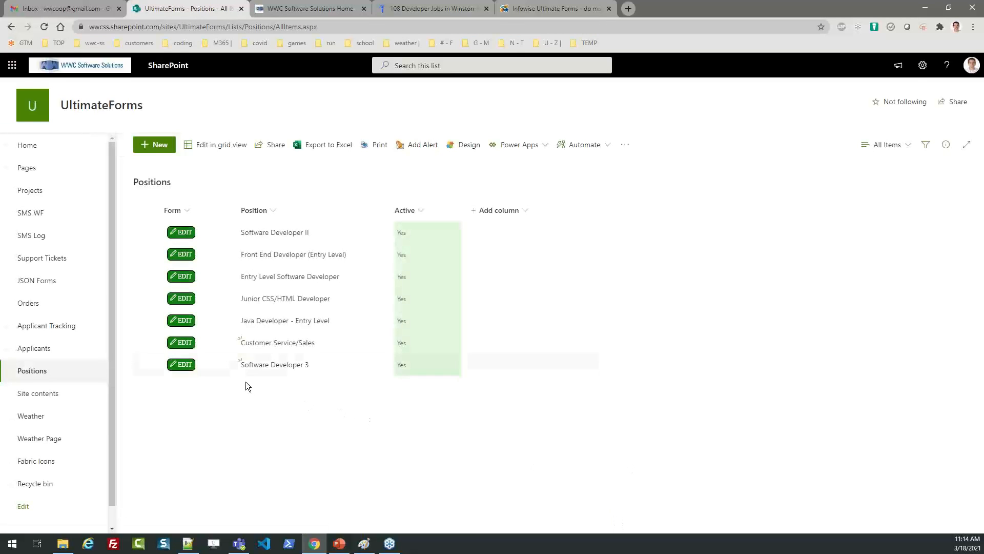
{"action": "left_click", "coordinate": [185, 365]}
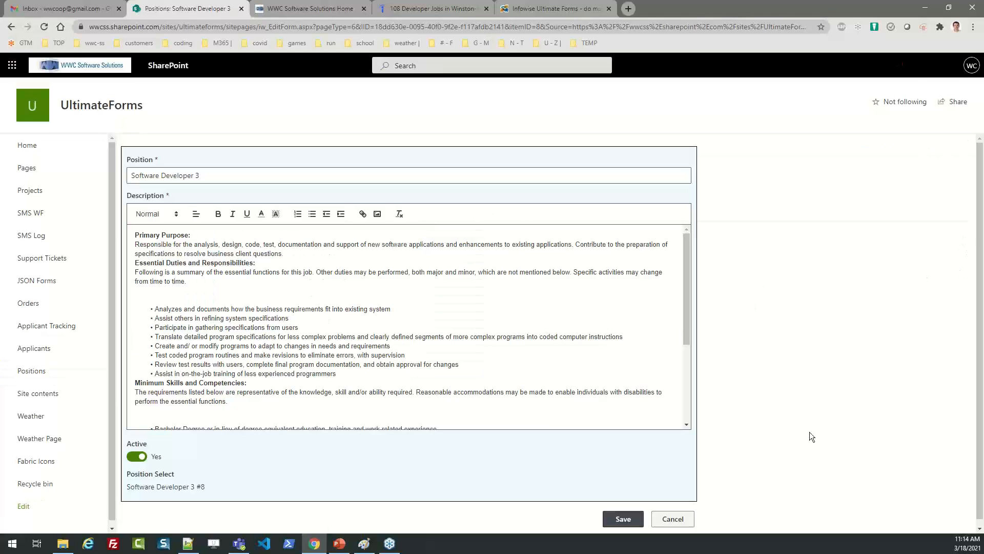
{"action": "left_click", "coordinate": [632, 521]}
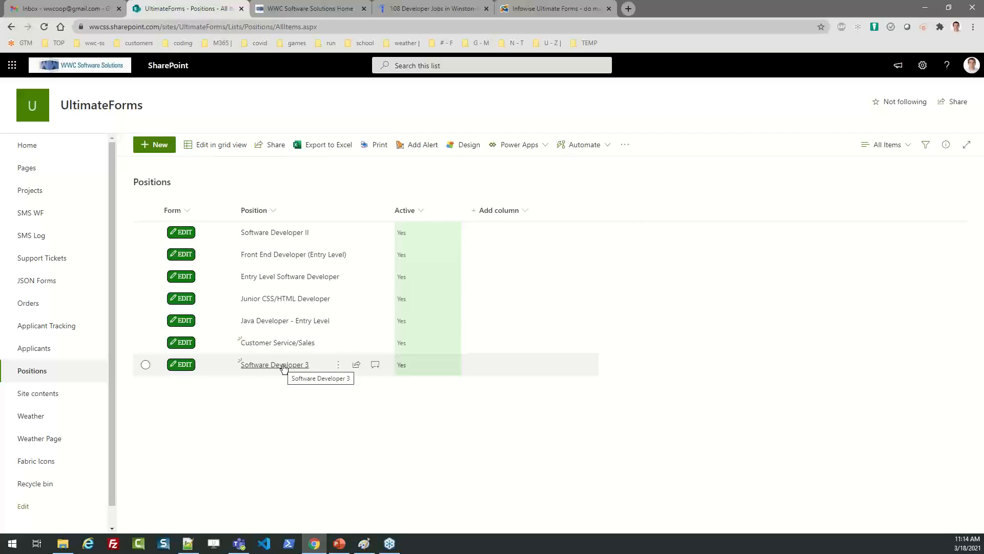
{"action": "left_click", "coordinate": [315, 12]}
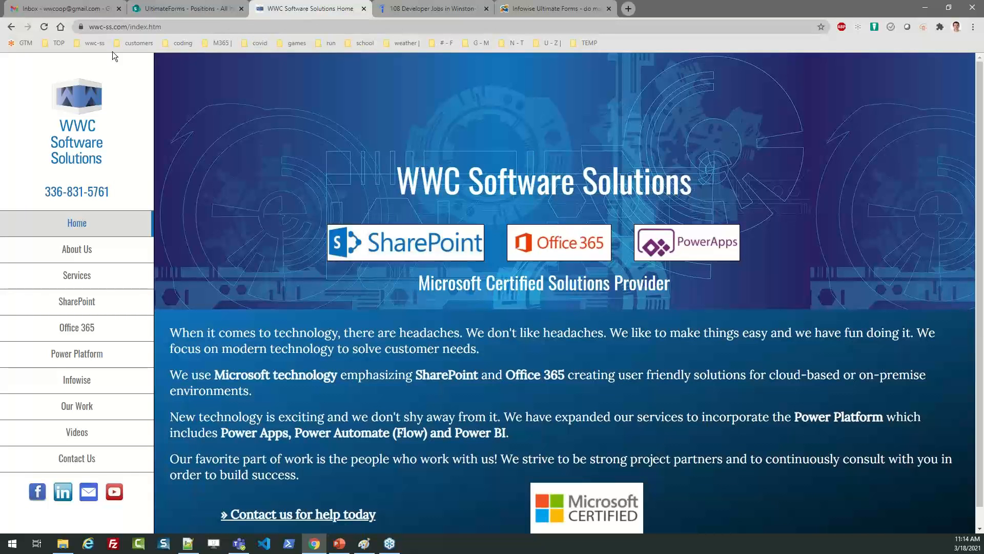
Change the site address from index.htm to application.htm to load the Job Application Form.
{"action": "left_click", "coordinate": [44, 28]}
{"action": "left_click", "coordinate": [132, 27]}
{"action": "left_click_drag", "start_coordinate": [132, 26], "coordinate": [255, 20]}
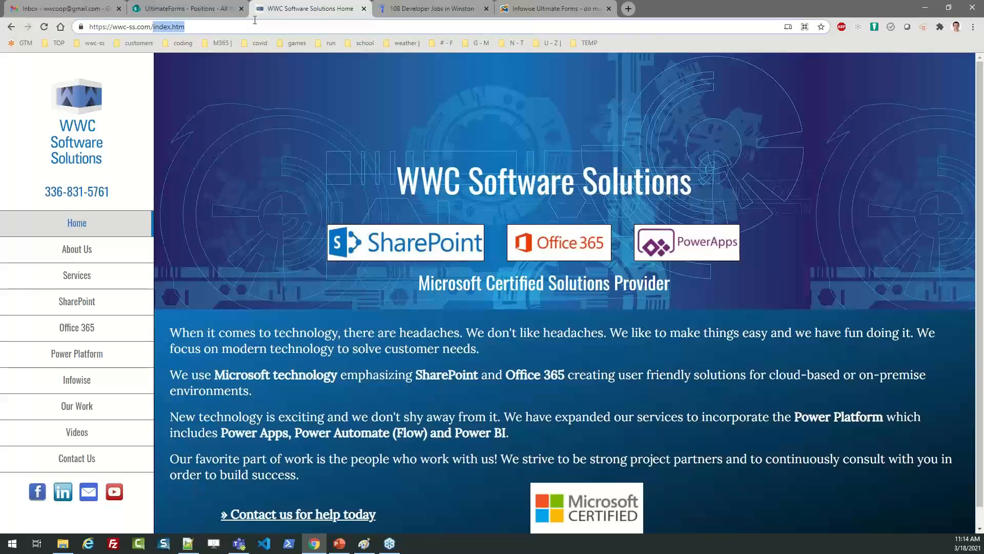
{"action": "type", "text": "a"}
{"action": "key", "text": "Return"}
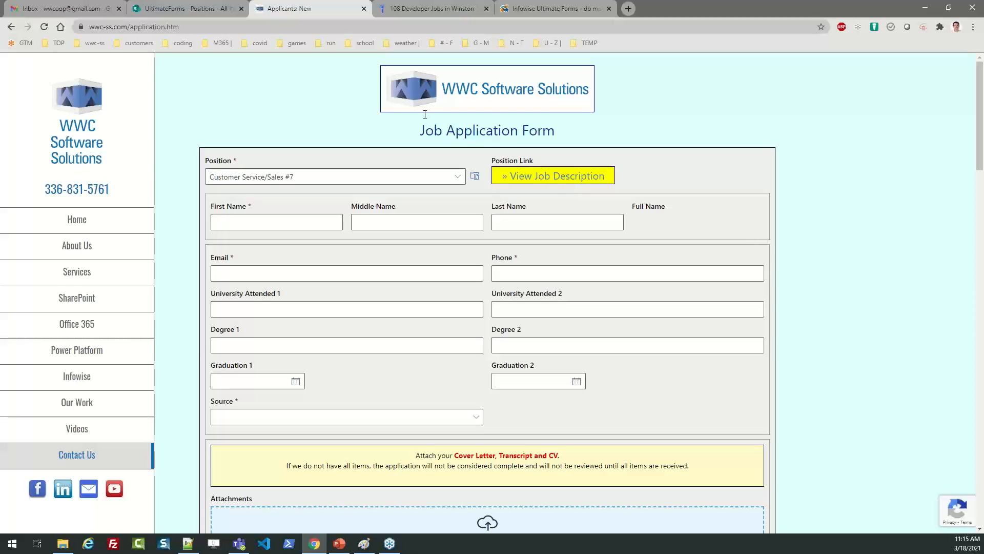
Select 'Software Developer 3 #8' as the Position and view its job description.
{"action": "left_click", "coordinate": [457, 177]}
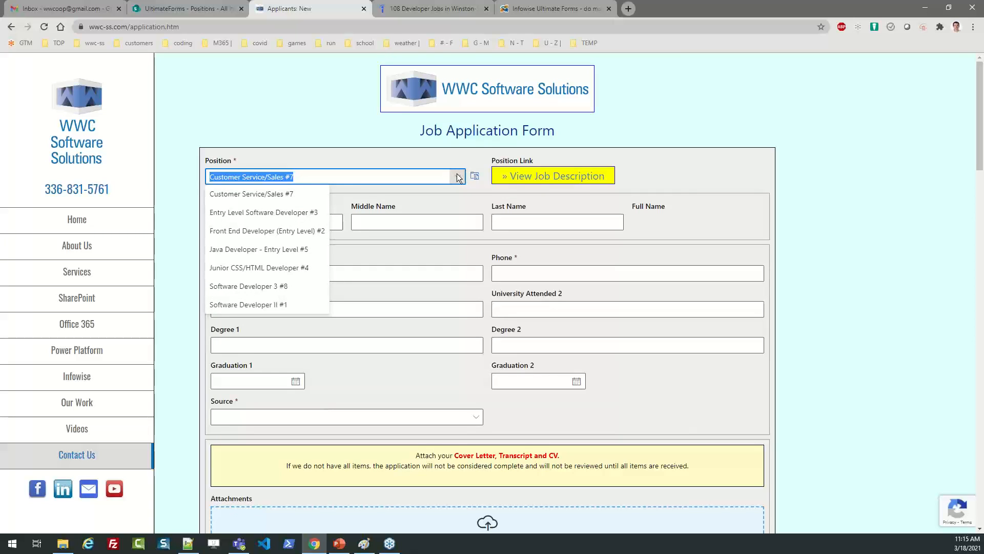
{"action": "left_click", "coordinate": [258, 286]}
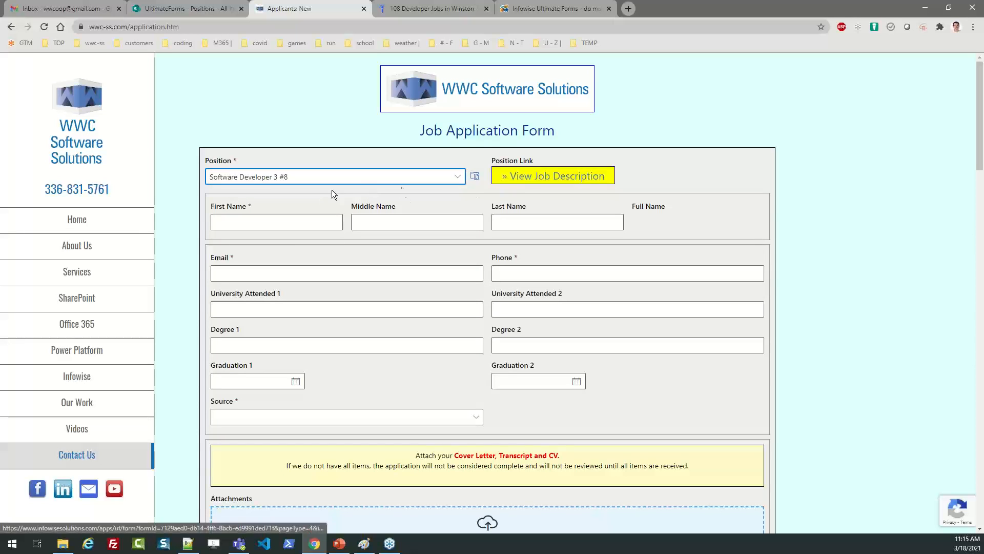
{"action": "left_click", "coordinate": [521, 184]}
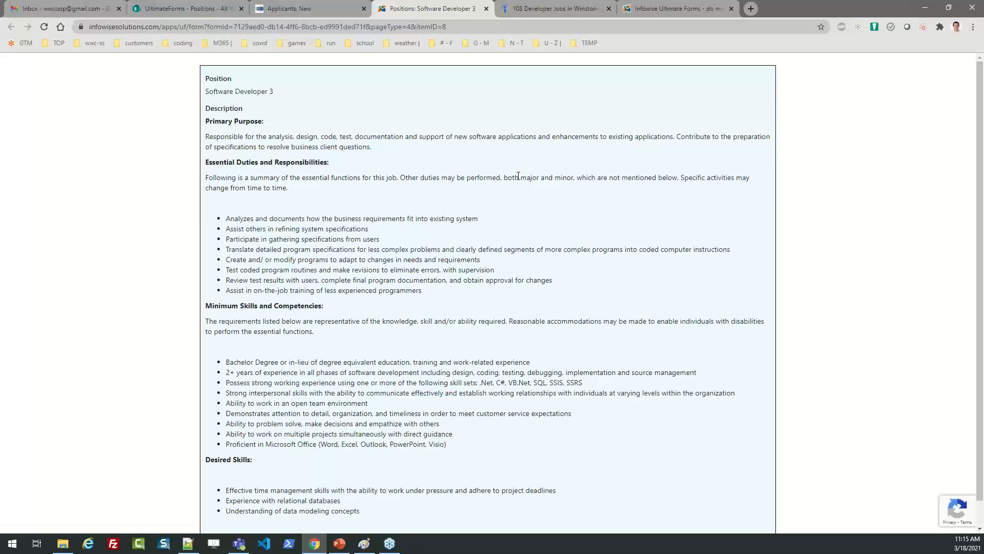
Read through the Software Developer 3 description, then close its tab.
{"action": "left_click_drag", "start_coordinate": [257, 136], "coordinate": [377, 470]}
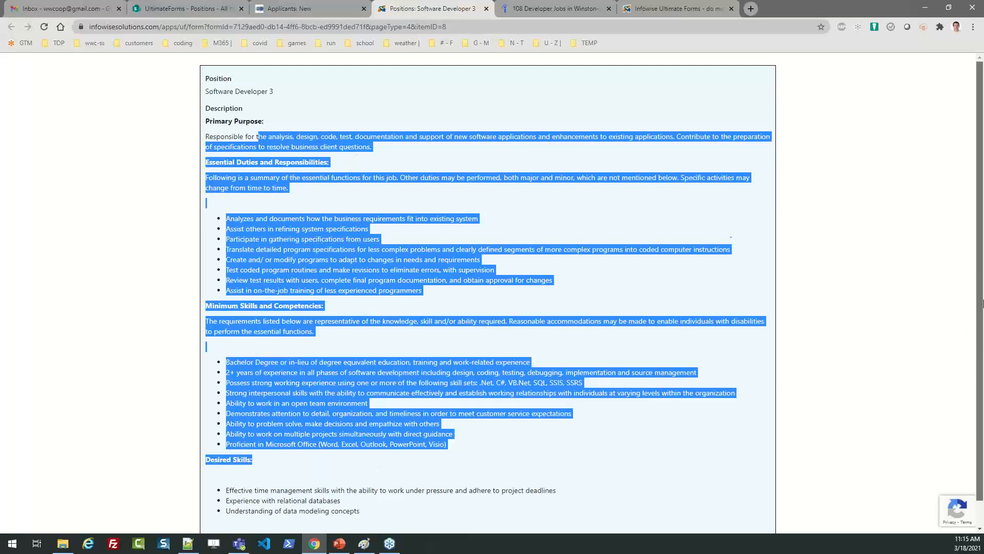
{"action": "scroll", "coordinate": [829, 252], "scroll_direction": "down", "scroll_amount": 1}
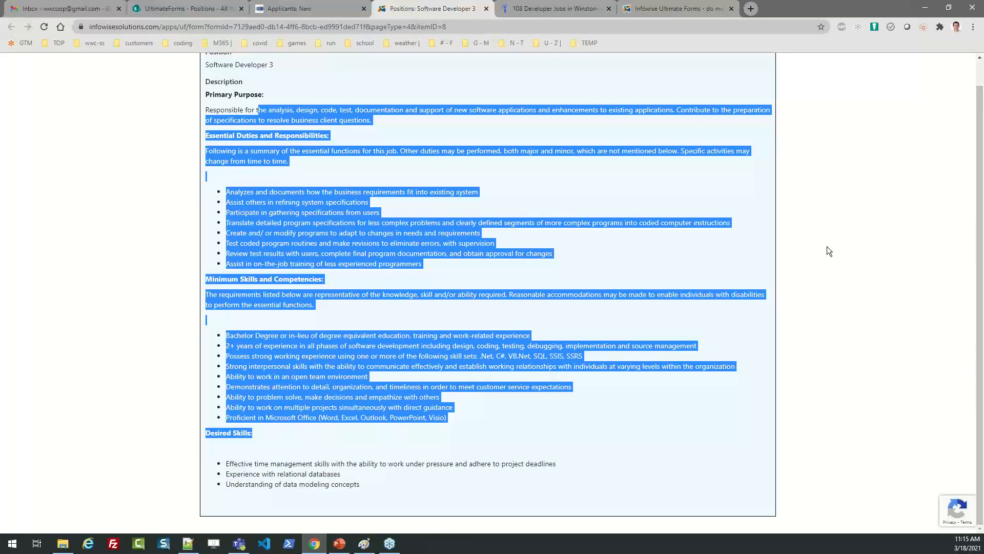
{"action": "left_click", "coordinate": [486, 9]}
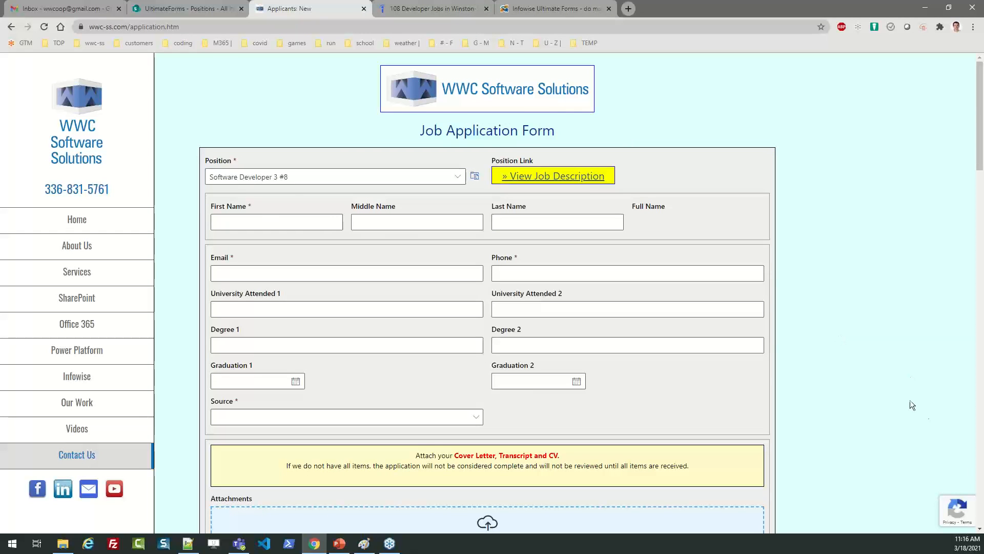
Enter the applicant's first, middle and last name, e-mail address and phone number.
{"action": "mouse_move", "coordinate": [940, 517]}
{"action": "left_click", "coordinate": [252, 225]}
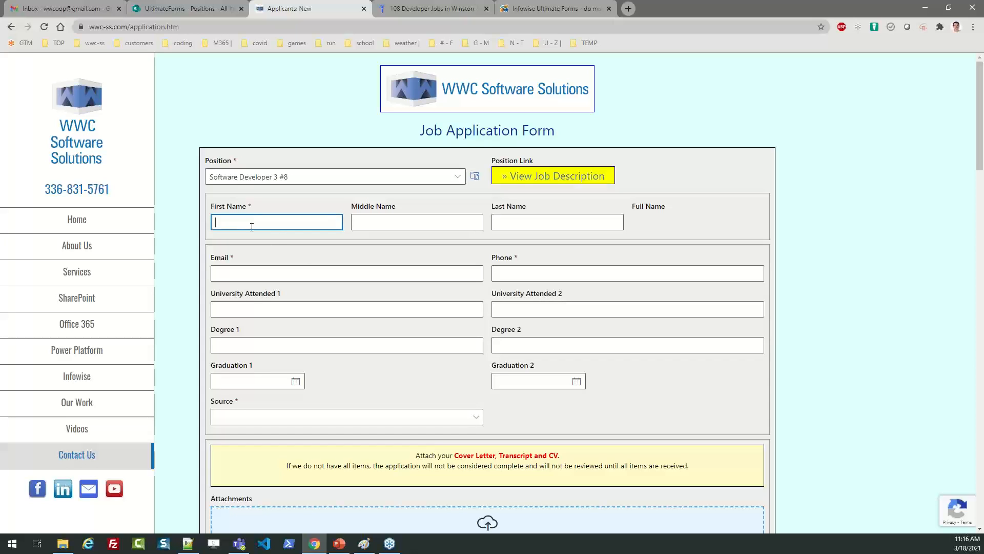
{"action": "type", "text": "Mike"}
{"action": "key", "text": "Tab"}
{"action": "type", "text": "Q"}
{"action": "key", "text": "Tab"}
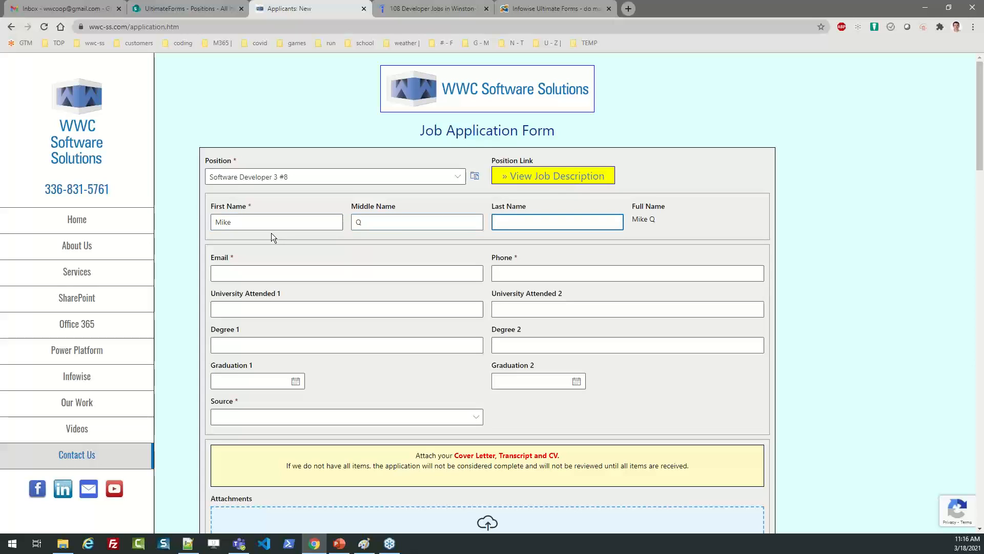
{"action": "type", "text": "Excited"}
{"action": "key", "text": "Tab"}
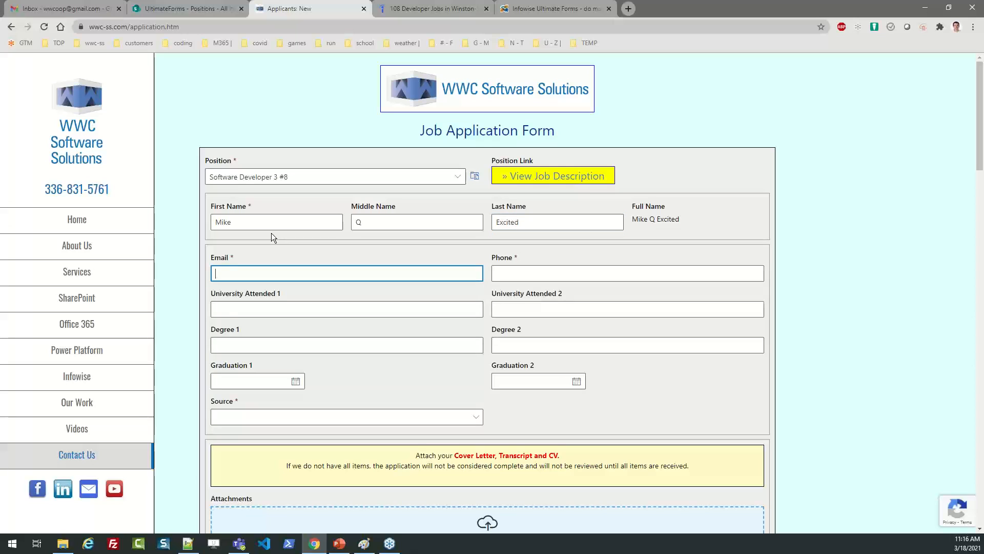
{"action": "key", "text": "Tab"}
{"action": "type", "text": "33"}
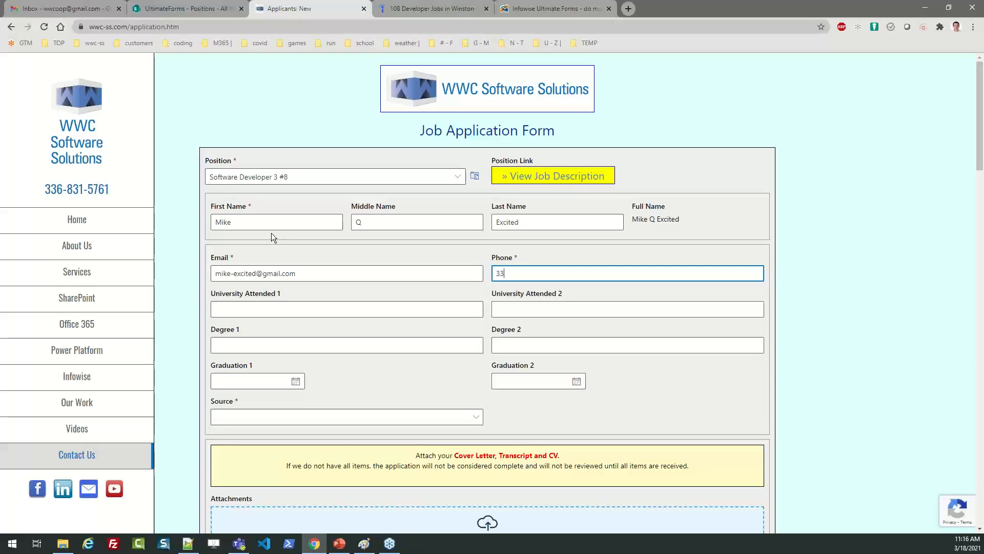
{"action": "type", "text": "3-444-5555"}
Enter universities Big College and Smalltown U and degrees Math and Science.
{"action": "key", "text": "Tab"}
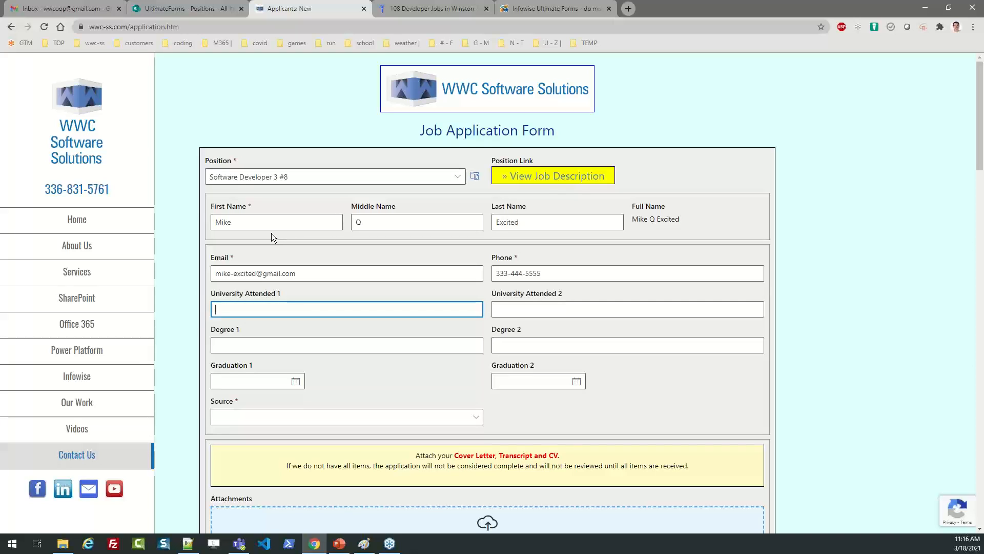
{"action": "type", "text": "Big College"}
{"action": "key", "text": "Tab"}
{"action": "type", "text": "S"}
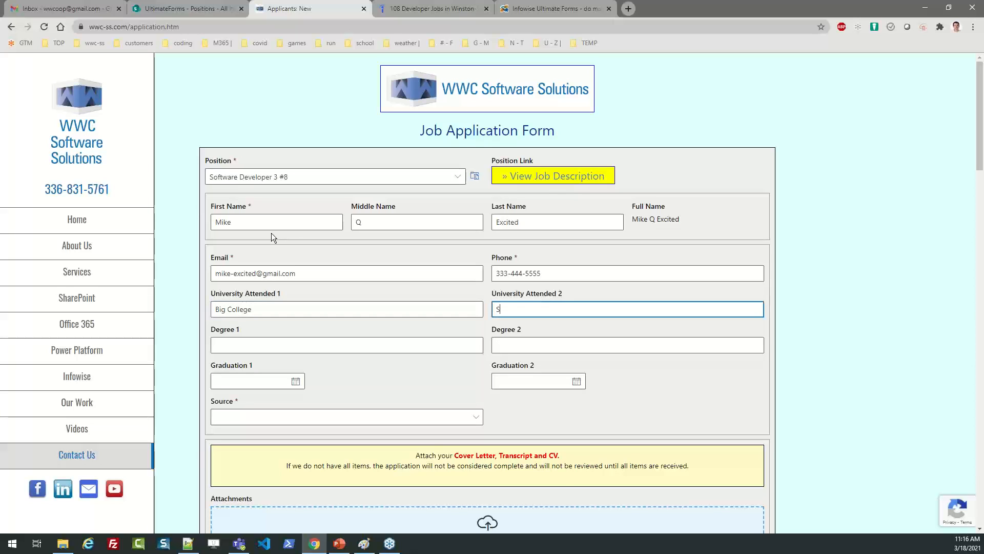
{"action": "type", "text": "malltown U"}
{"action": "key", "text": "Tab"}
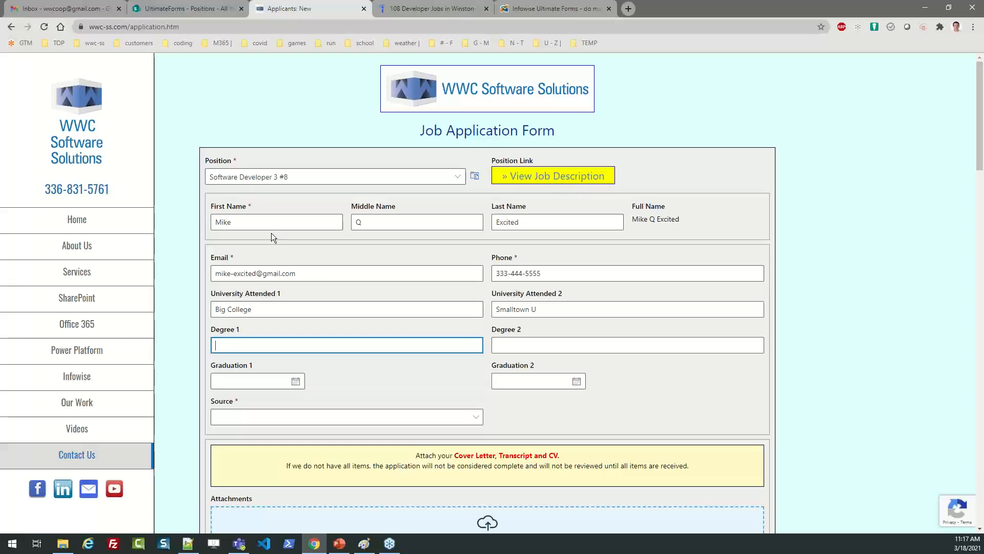
{"action": "type", "text": "Math"}
{"action": "key", "text": "Tab"}
{"action": "type", "text": "Cience"}
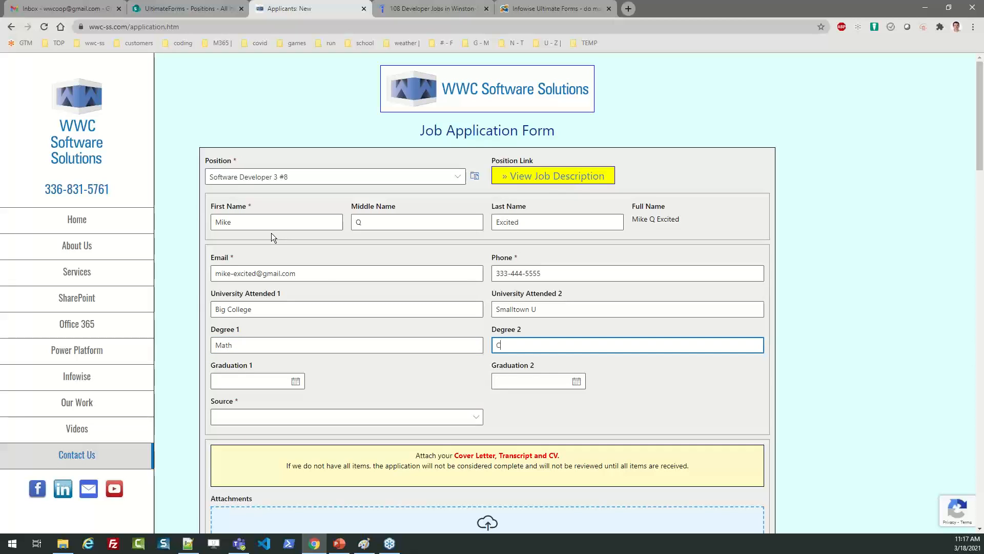
{"action": "key", "text": "BackSpace"}
{"action": "key", "text": "BackSpace"}
{"action": "key", "text": "BackSpace"}
{"action": "key", "text": "BackSpace"}
{"action": "key", "text": "BackSpace"}
{"action": "key", "text": "BackSpace"}
{"action": "type", "text": "Science"}
{"action": "key", "text": "Tab"}
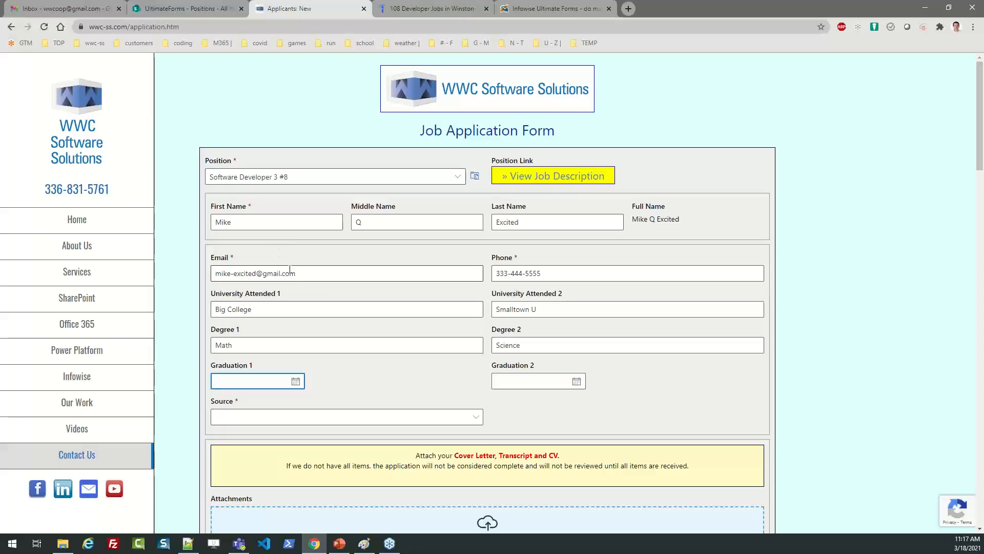
Pick Graduation 1 date 3/8/2021, Graduation 2 date 3/10/2021, and LinkedIn as the Source.
{"action": "left_click", "coordinate": [296, 382]}
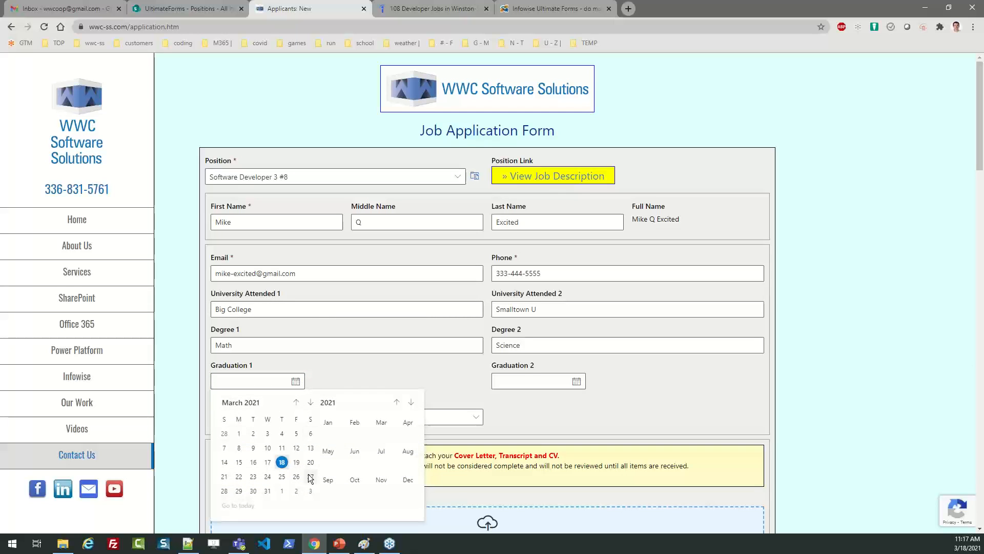
{"action": "left_click", "coordinate": [239, 447]}
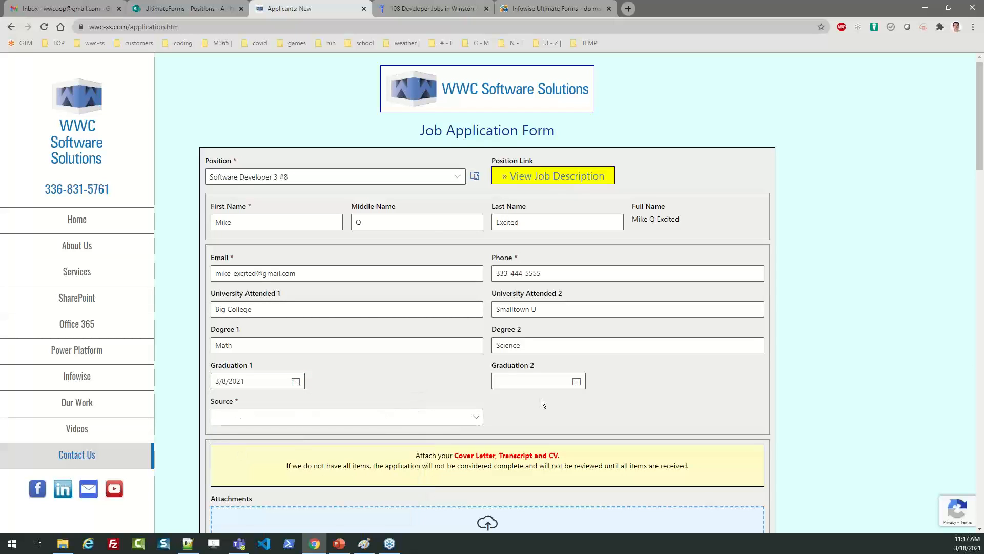
{"action": "left_click", "coordinate": [577, 382]}
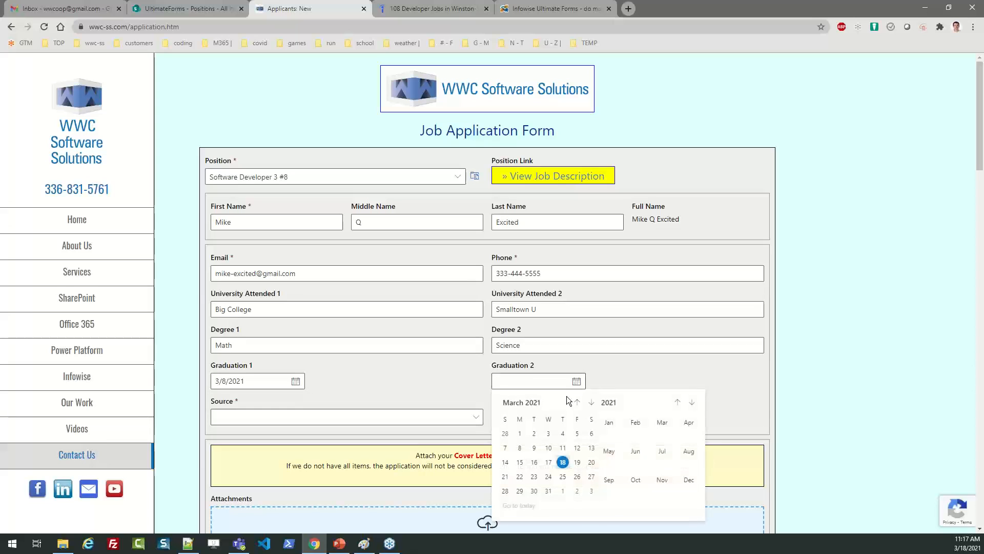
{"action": "left_click", "coordinate": [551, 448]}
{"action": "left_click", "coordinate": [365, 424]}
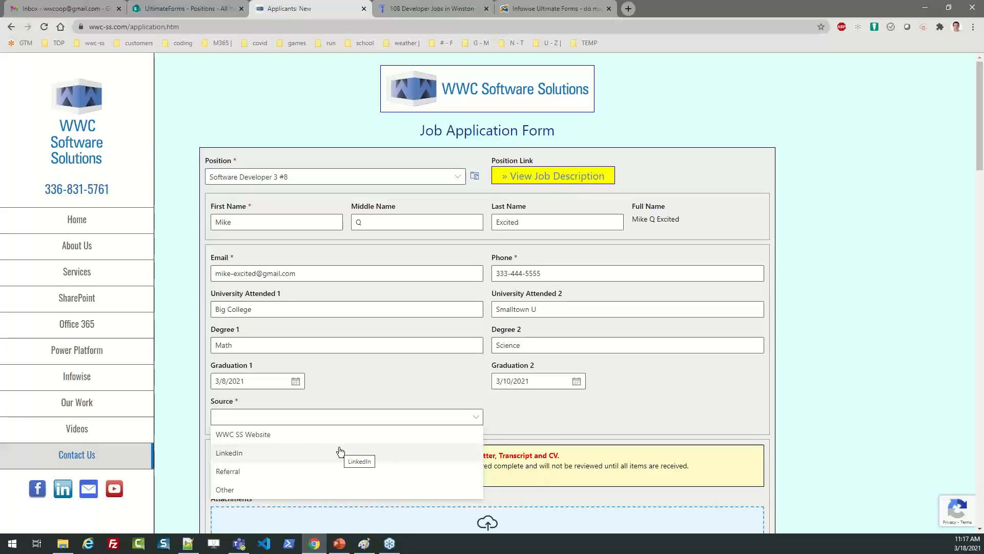
{"action": "left_click", "coordinate": [339, 452]}
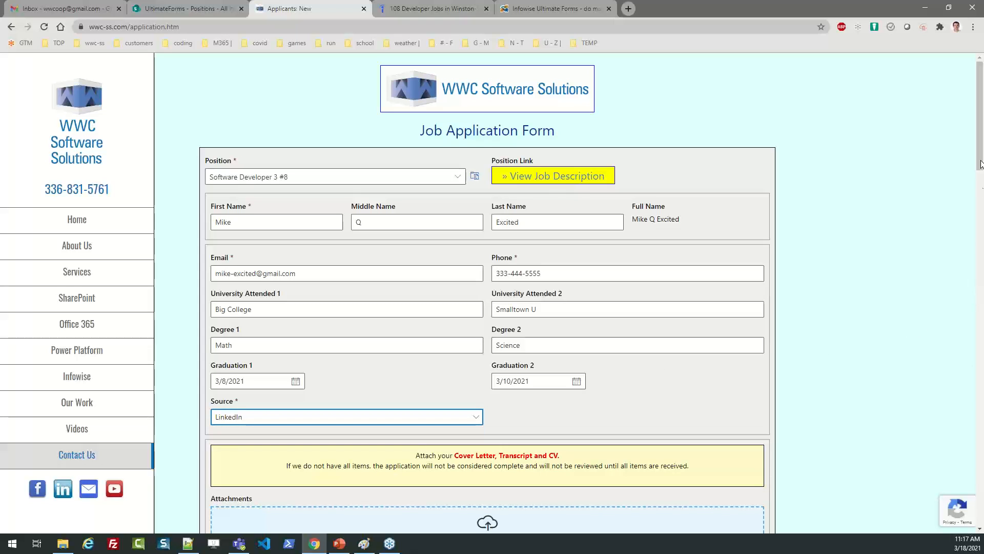
{"action": "scroll", "coordinate": [981, 164], "scroll_direction": "down", "scroll_amount": 3}
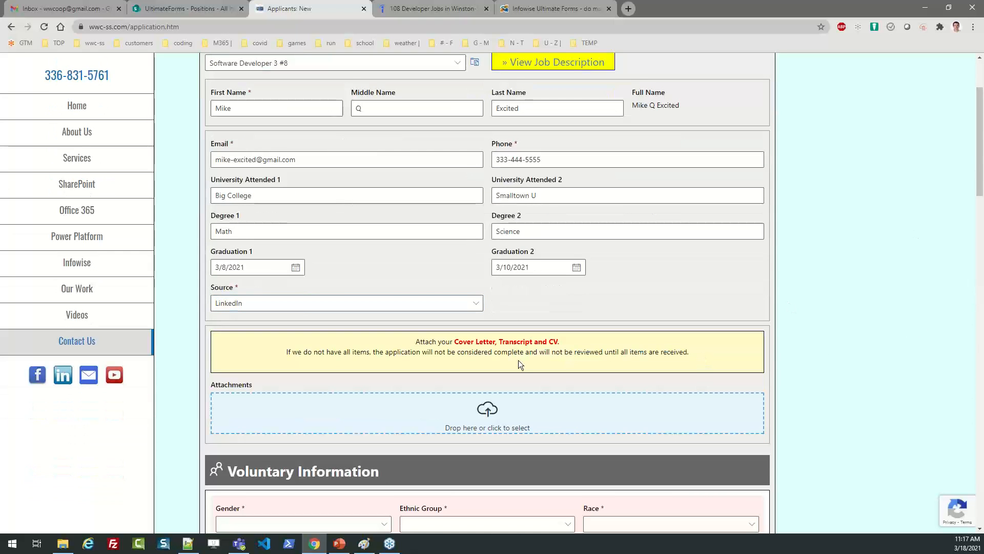
Attach Dummy-Resume-1.docx to the application's Attachments area.
{"action": "left_click_drag", "start_coordinate": [520, 363], "coordinate": [417, 345]}
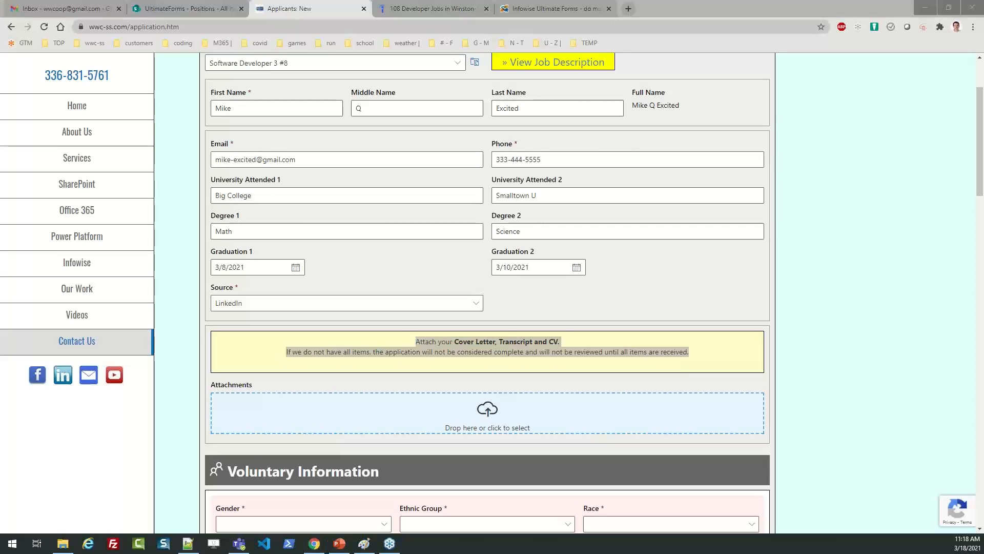
{"action": "left_click_drag", "start_coordinate": [0, 403], "coordinate": [426, 412]}
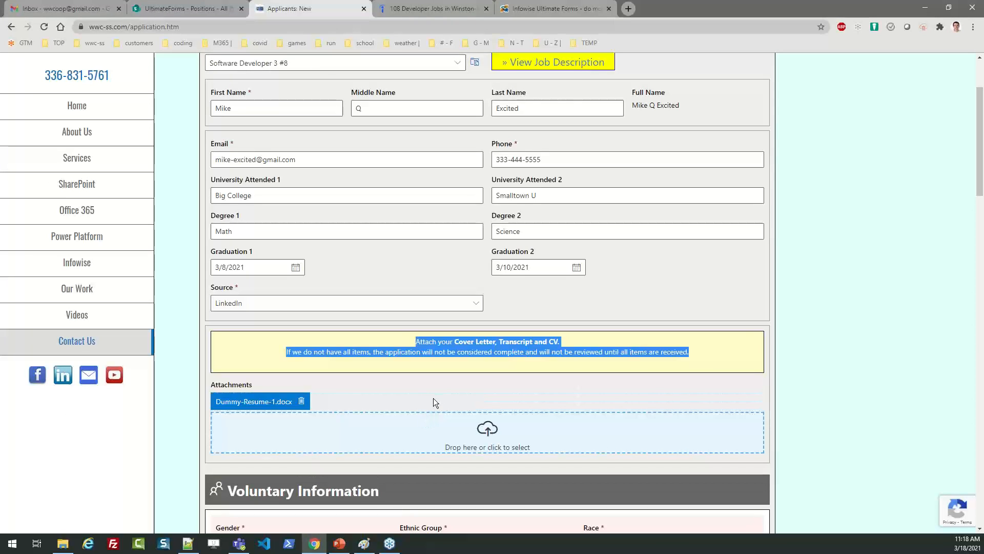
{"action": "left_click", "coordinate": [432, 394]}
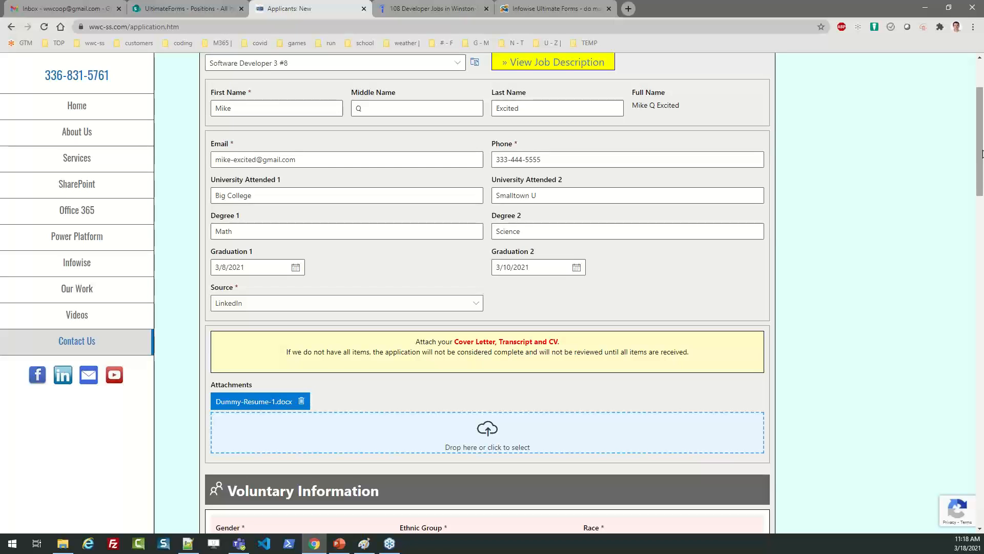
{"action": "left_click_drag", "start_coordinate": [983, 154], "coordinate": [983, 180]}
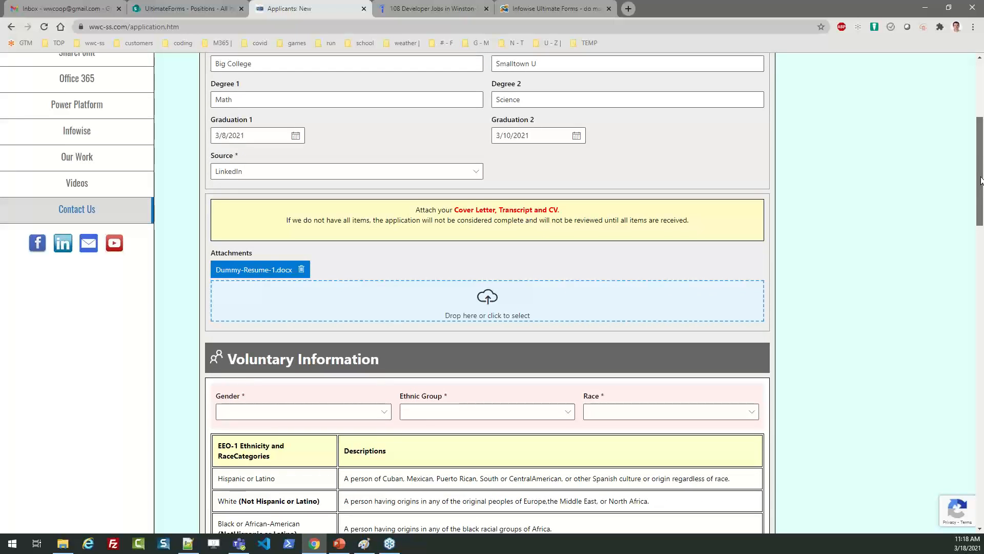
{"action": "left_click_drag", "start_coordinate": [981, 179], "coordinate": [981, 180]}
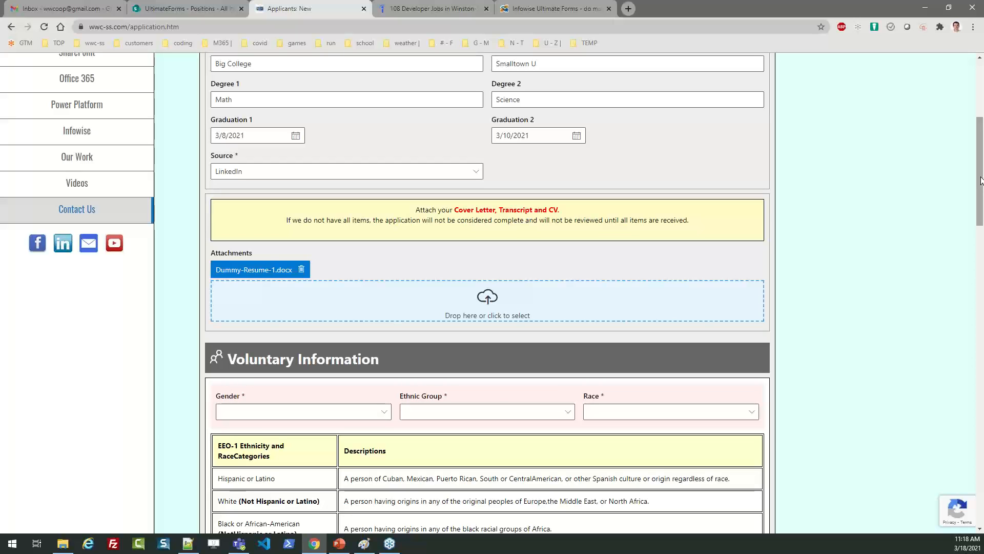
{"action": "scroll", "coordinate": [983, 169], "scroll_direction": "down", "scroll_amount": 2}
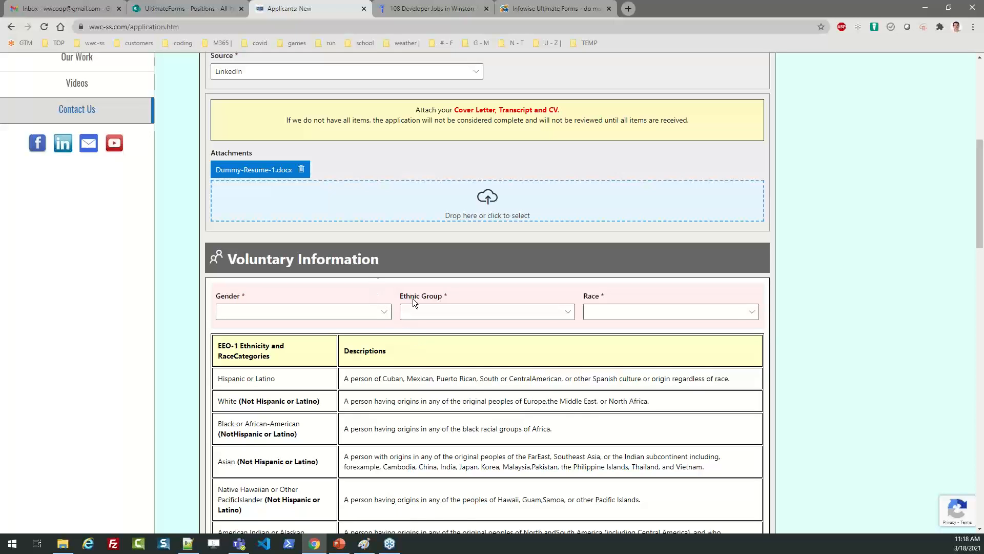
{"action": "mouse_move", "coordinate": [972, 199]}
{"action": "left_mouse_down"}
{"action": "mouse_move", "coordinate": [978, 313]}
{"action": "mouse_move", "coordinate": [969, 197]}
{"action": "mouse_move", "coordinate": [956, 200]}
{"action": "left_mouse_up"}
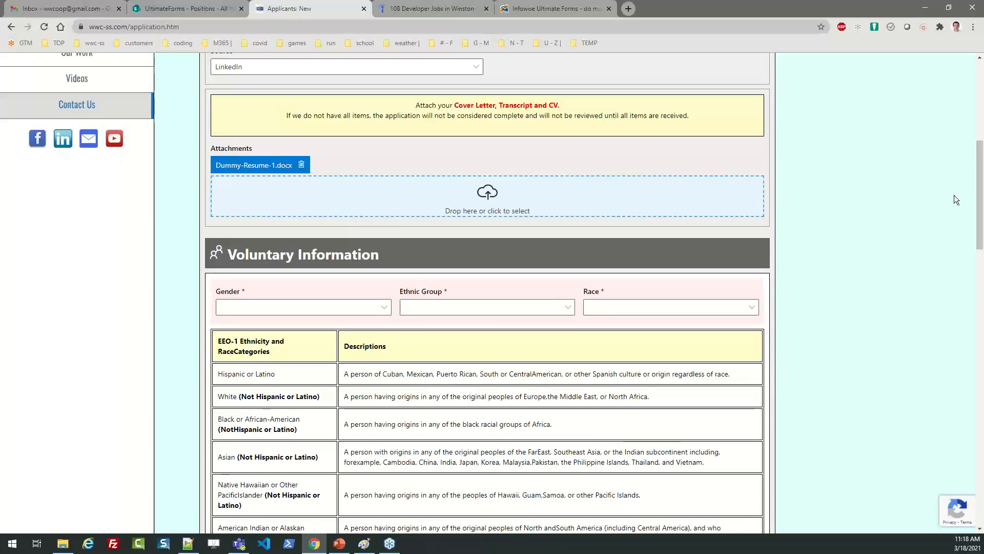
Set Gender, Ethnic Group and Race to 'I choose to not disclose'.
{"action": "left_click", "coordinate": [384, 308]}
{"action": "left_click", "coordinate": [356, 361]}
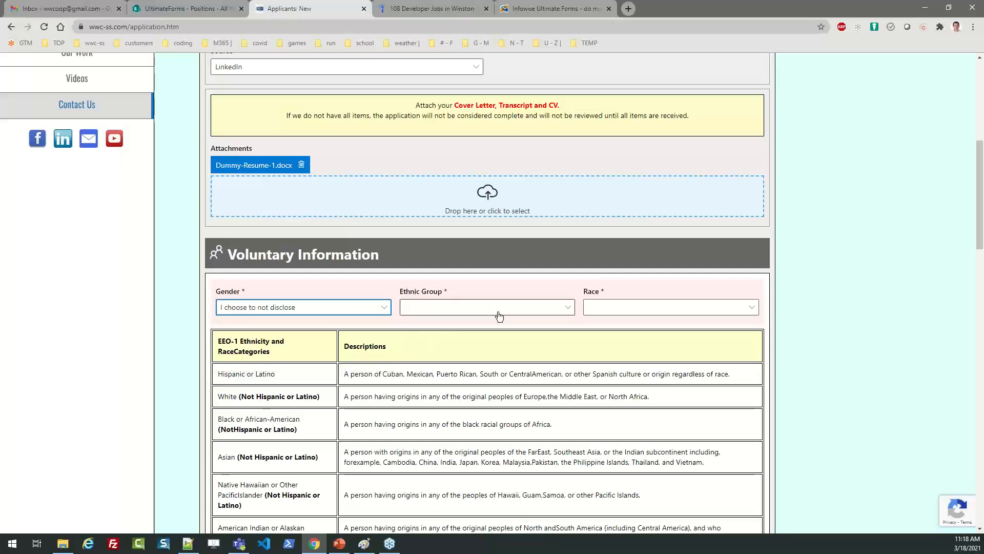
{"action": "left_click", "coordinate": [497, 311]}
{"action": "left_click", "coordinate": [497, 362]}
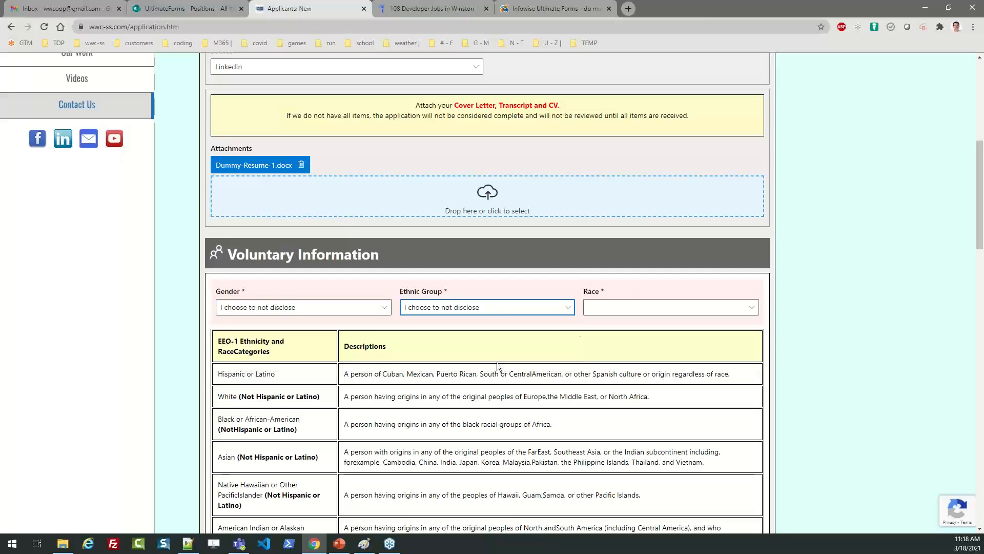
{"action": "left_click", "coordinate": [632, 308]}
{"action": "left_click", "coordinate": [629, 434]}
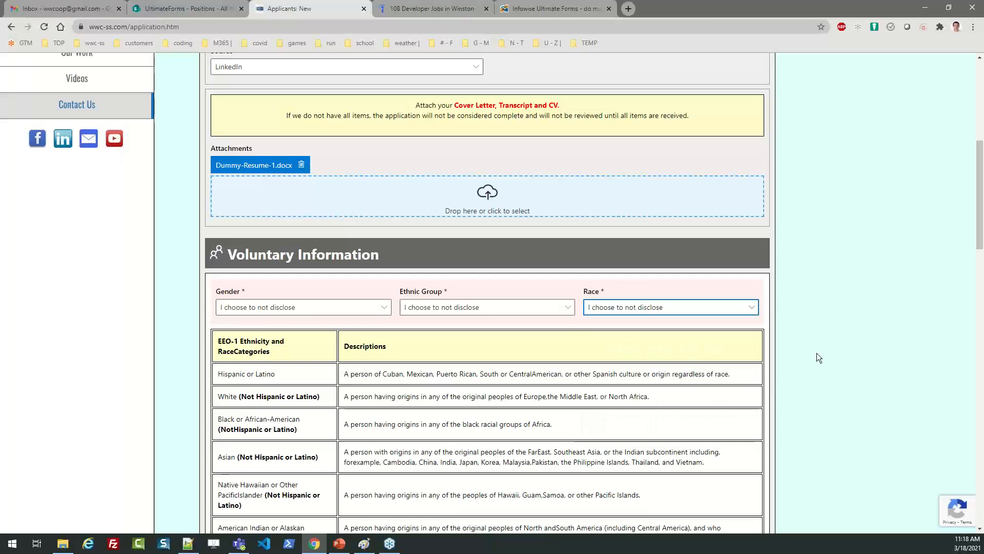
{"action": "scroll", "coordinate": [981, 274], "scroll_direction": "down", "scroll_amount": 5}
{"action": "scroll", "coordinate": [981, 274], "scroll_direction": "down", "scroll_amount": 7}
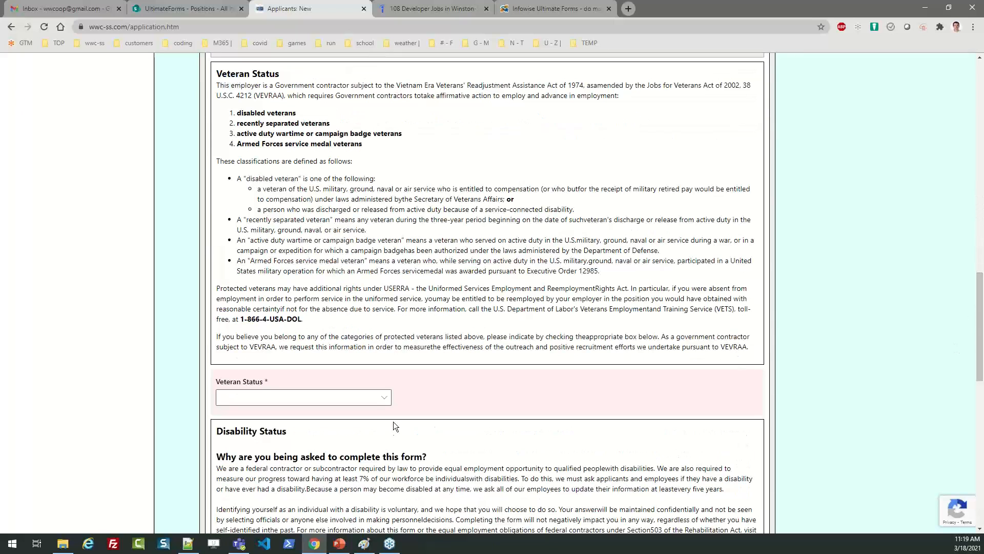
Set Veteran Status to not a protected veteran and Disability Status to choose not to answer.
{"action": "left_click", "coordinate": [383, 398]}
{"action": "left_click", "coordinate": [323, 433]}
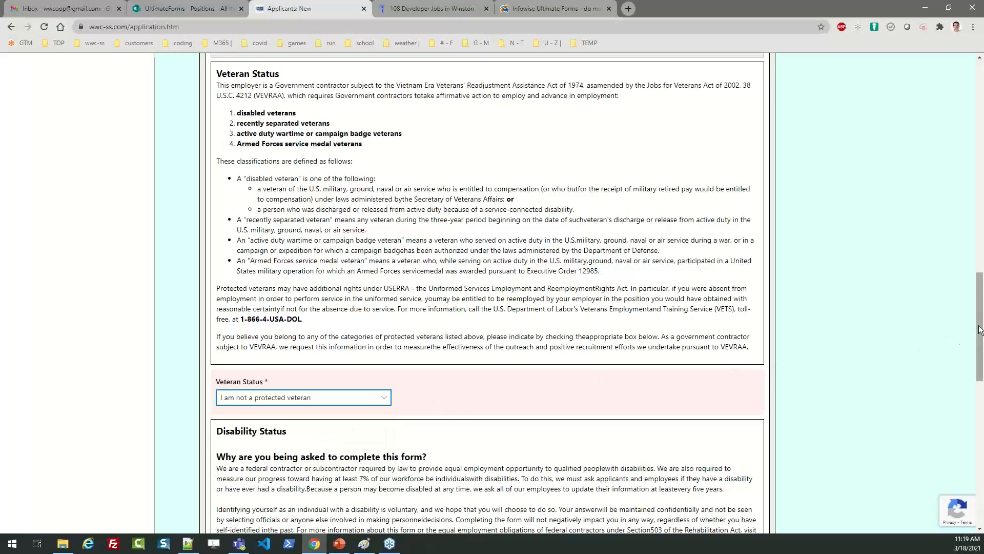
{"action": "left_click_drag", "start_coordinate": [980, 330], "coordinate": [982, 405]}
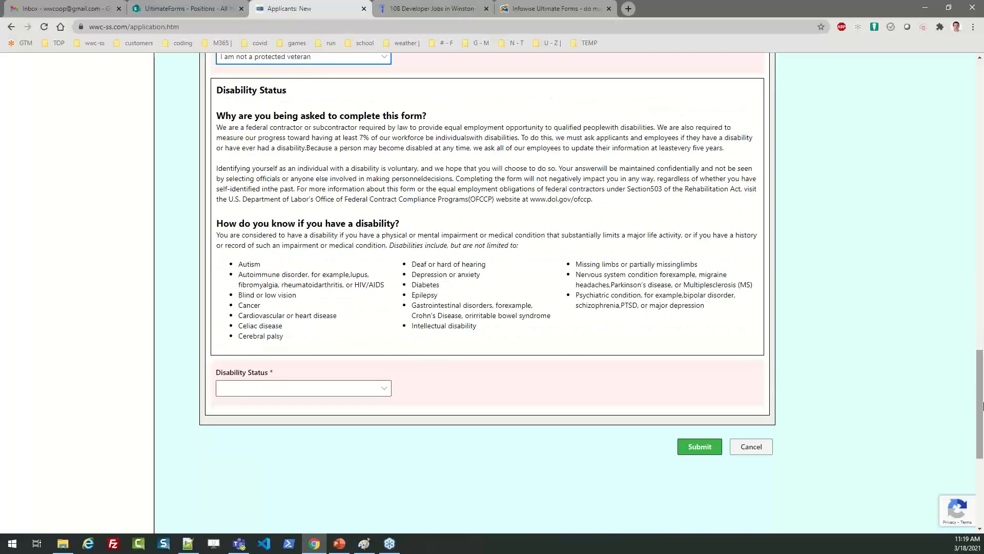
{"action": "left_click", "coordinate": [695, 447]}
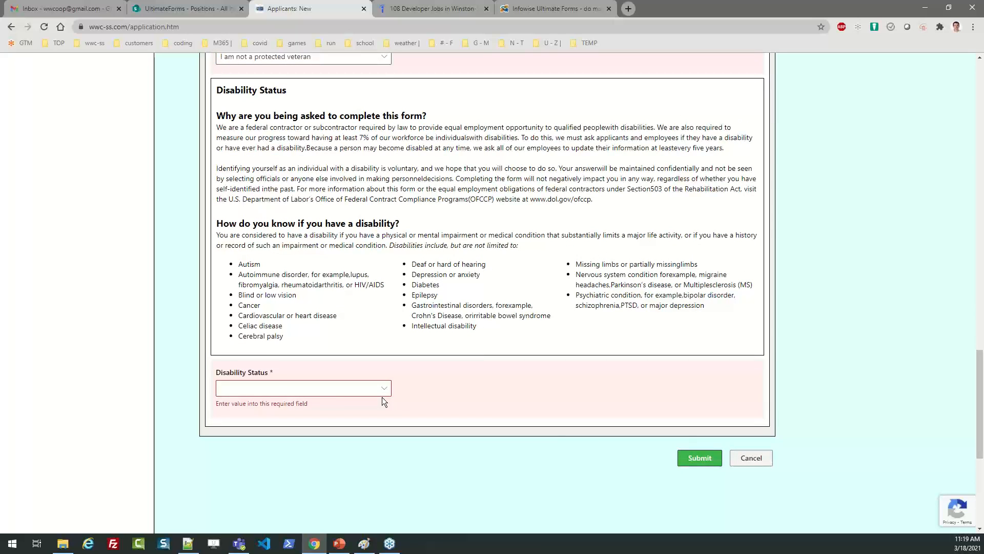
{"action": "left_click", "coordinate": [326, 393]}
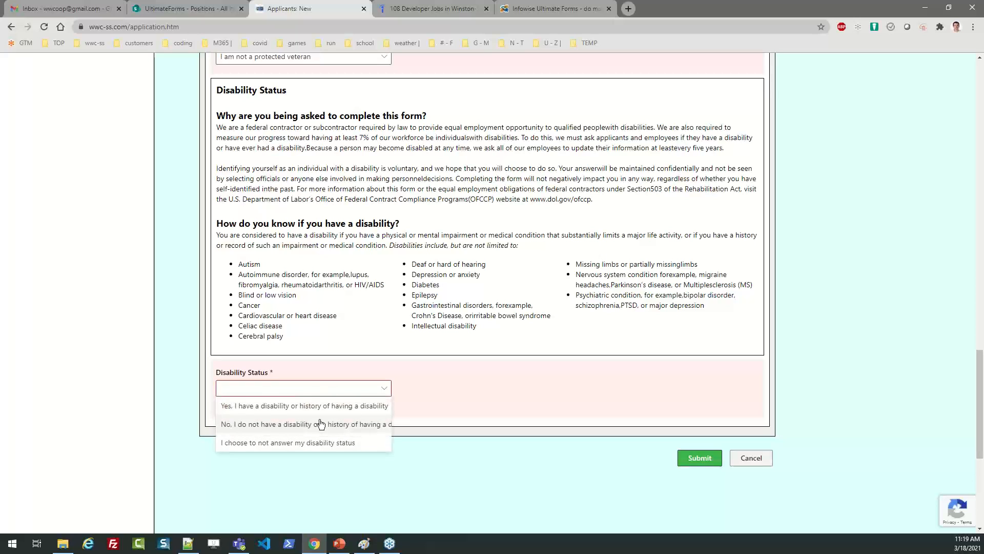
{"action": "left_click", "coordinate": [316, 443]}
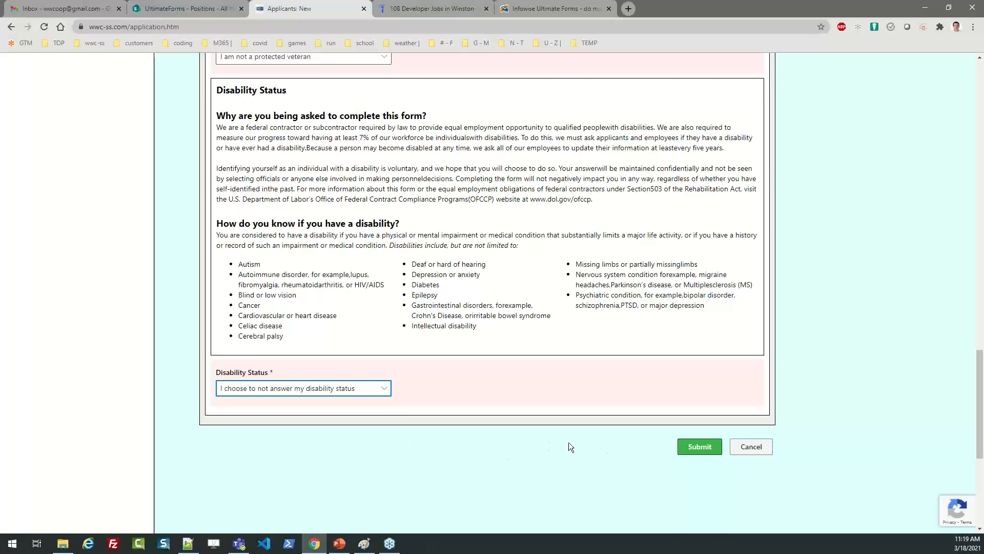
{"action": "left_click", "coordinate": [688, 452]}
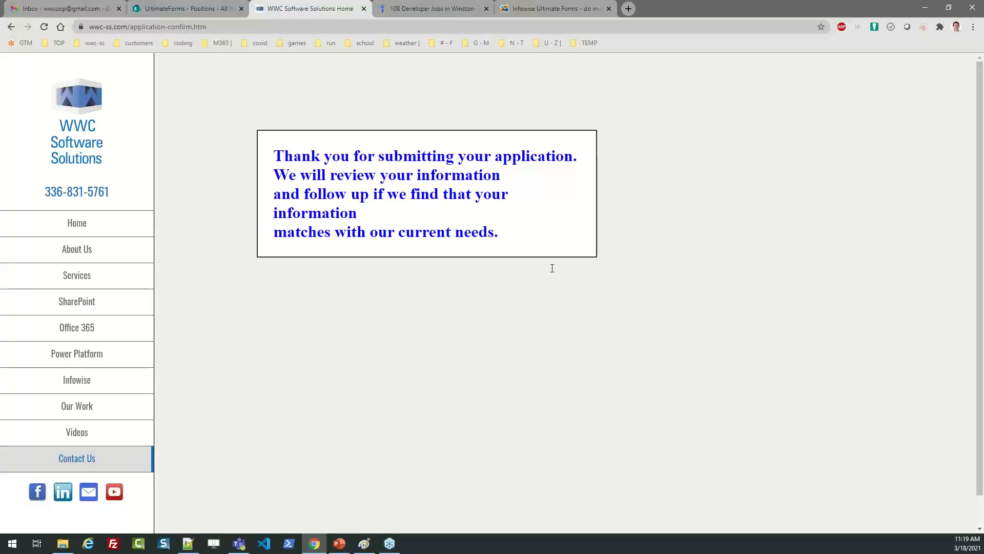
{"action": "left_click", "coordinate": [228, 29]}
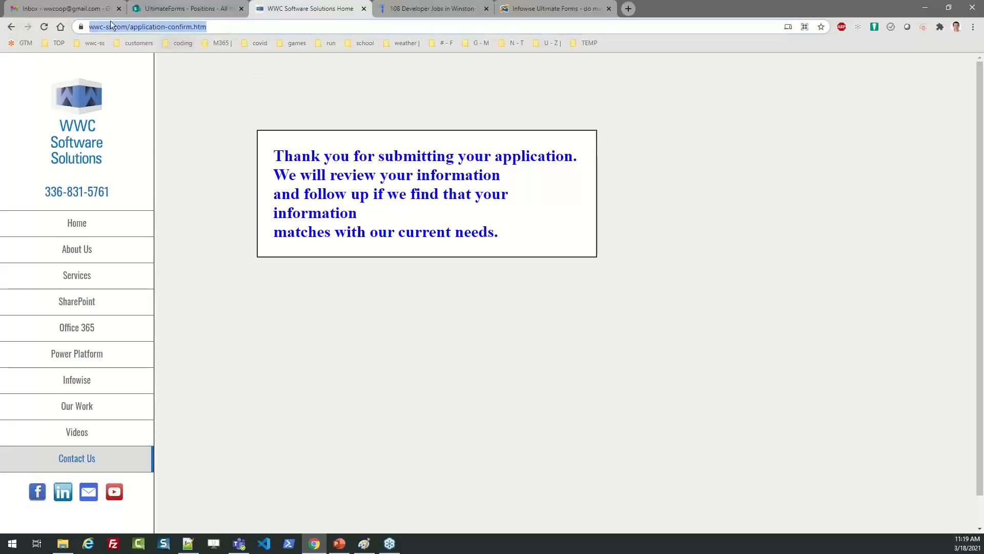
{"action": "left_click", "coordinate": [484, 220]}
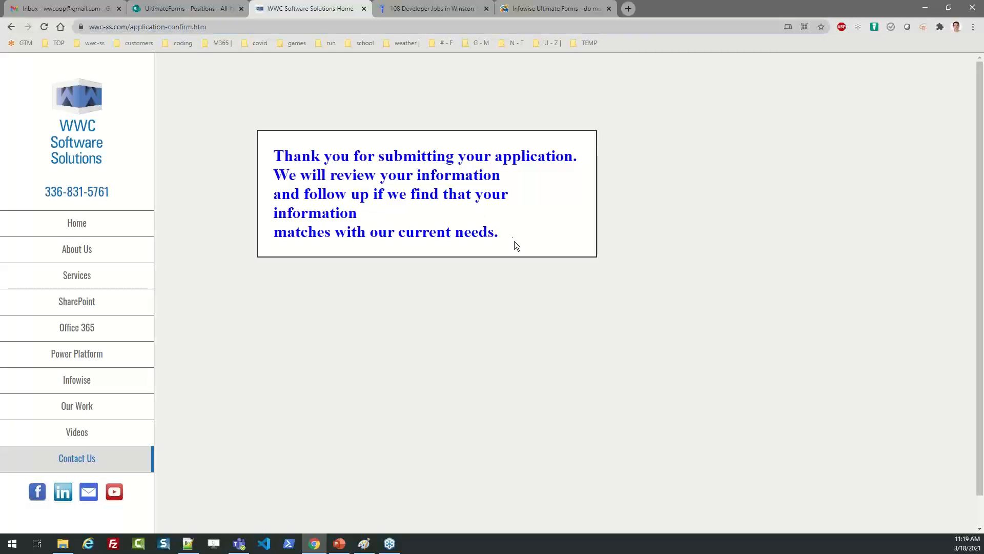
{"action": "left_click_drag", "start_coordinate": [504, 229], "coordinate": [277, 156]}
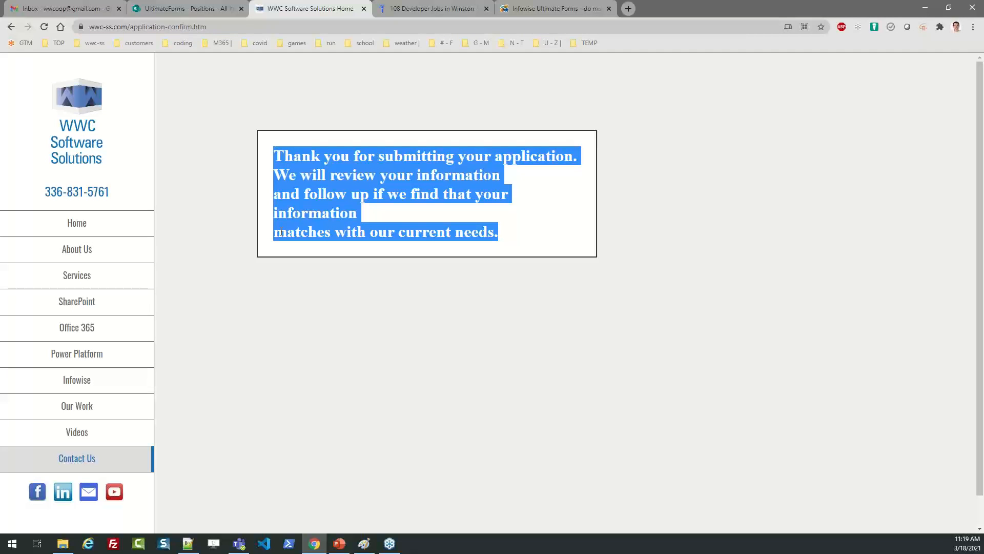
{"action": "left_click", "coordinate": [377, 275]}
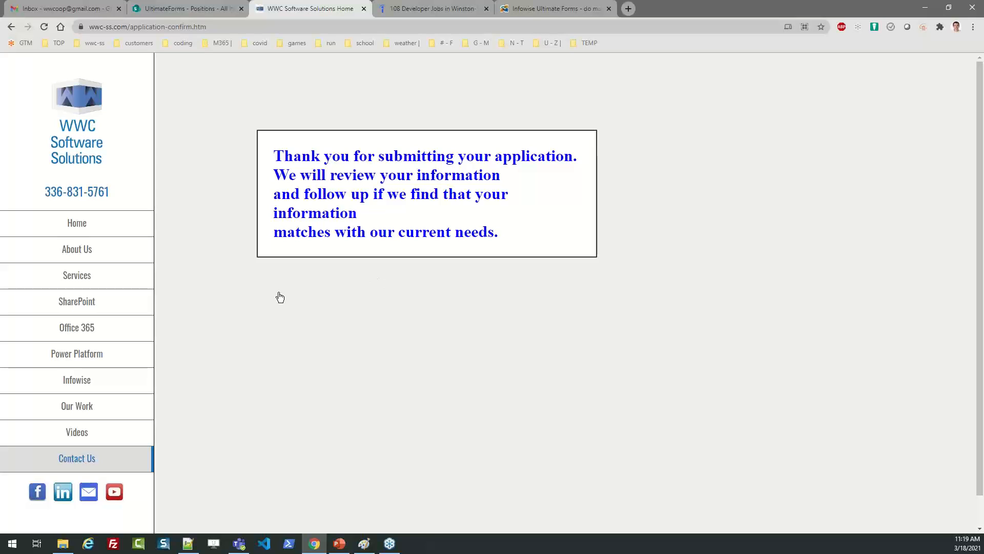
{"action": "key", "text": "alt+Tab"}
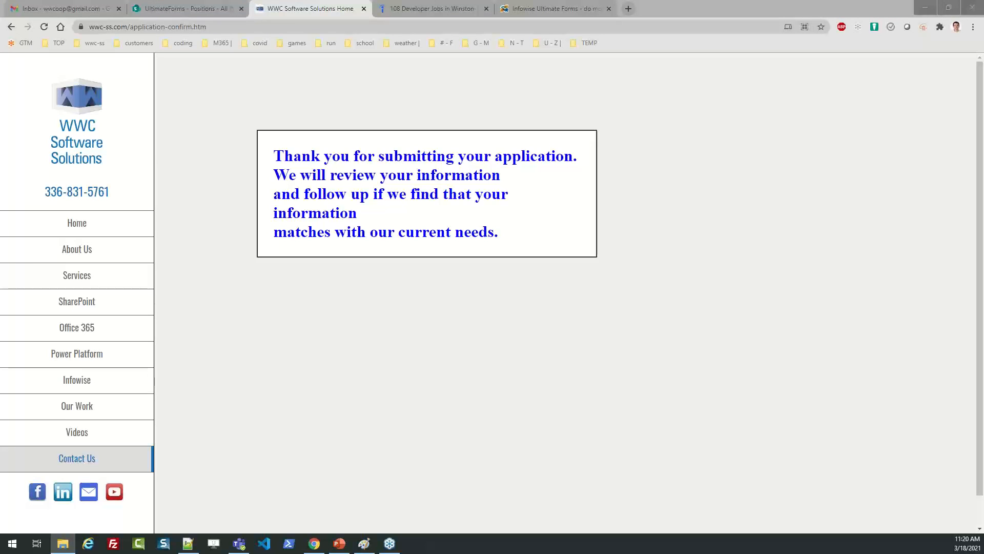
{"action": "key", "text": "alt+Tab"}
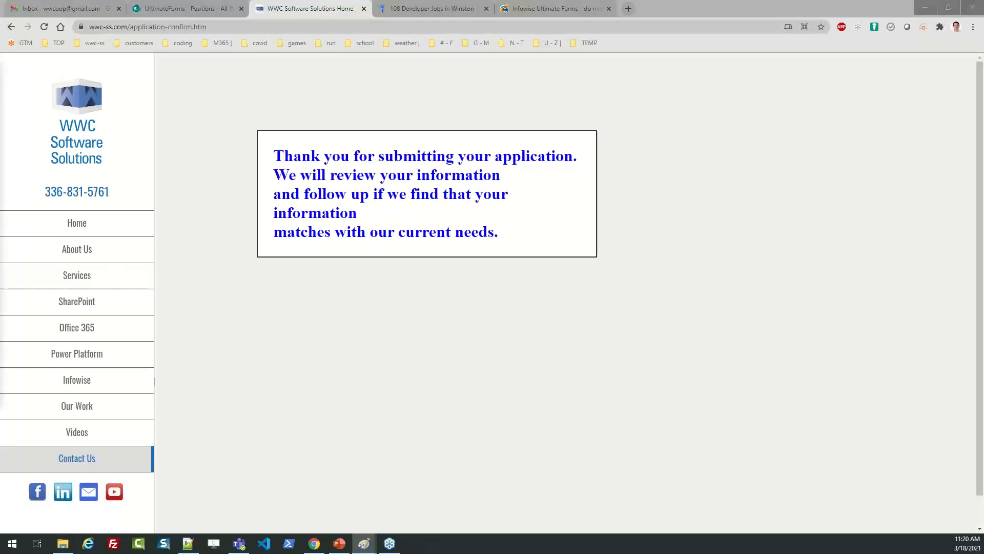
{"action": "mouse_move", "coordinate": [0, 97]}
{"action": "left_mouse_down"}
{"action": "mouse_move", "coordinate": [149, 131]}
{"action": "mouse_move", "coordinate": [528, 89]}
{"action": "mouse_move", "coordinate": [515, 87]}
{"action": "left_mouse_up"}
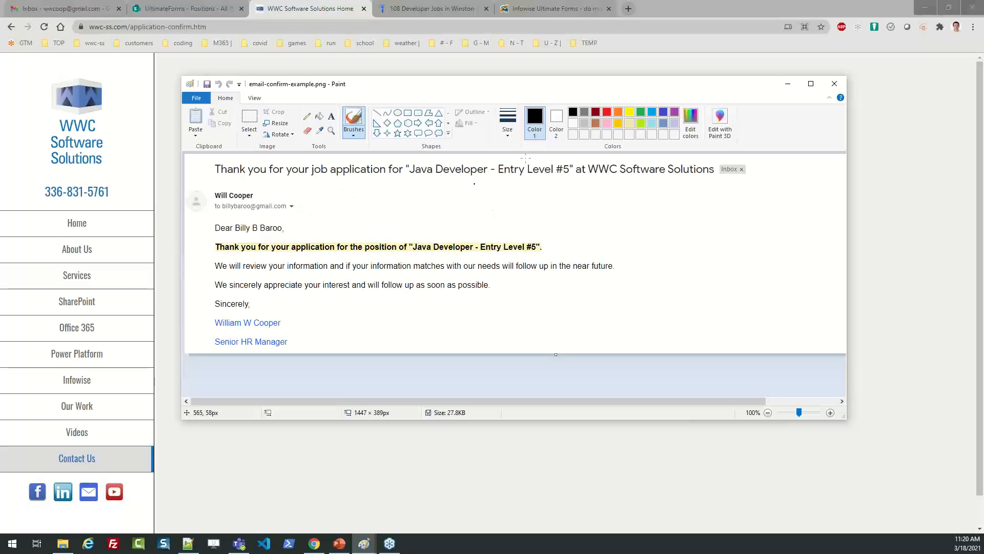
{"action": "left_click", "coordinate": [833, 84]}
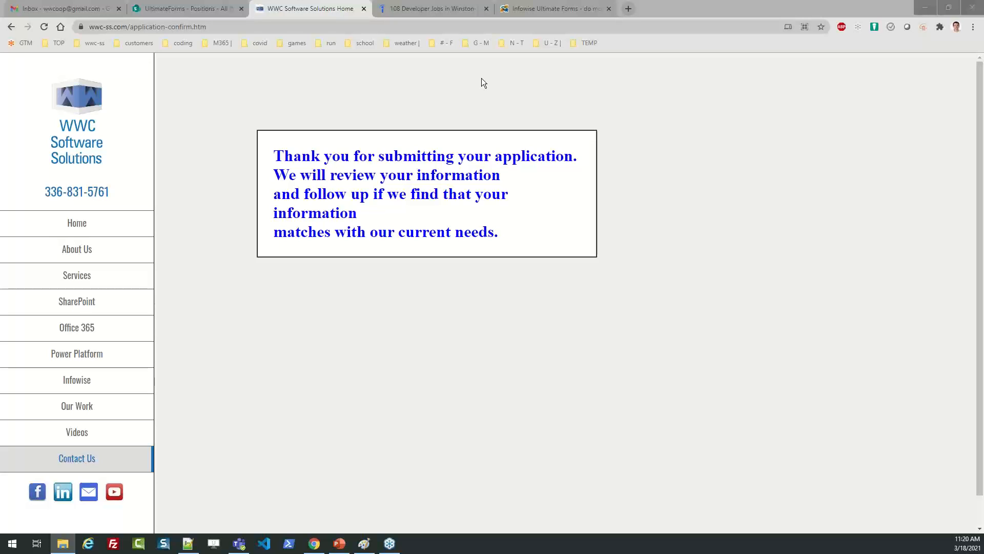
Close the Indeed jobs tab and go to the UltimateForms Applicant Tracking System page.
{"action": "left_click", "coordinate": [486, 9]}
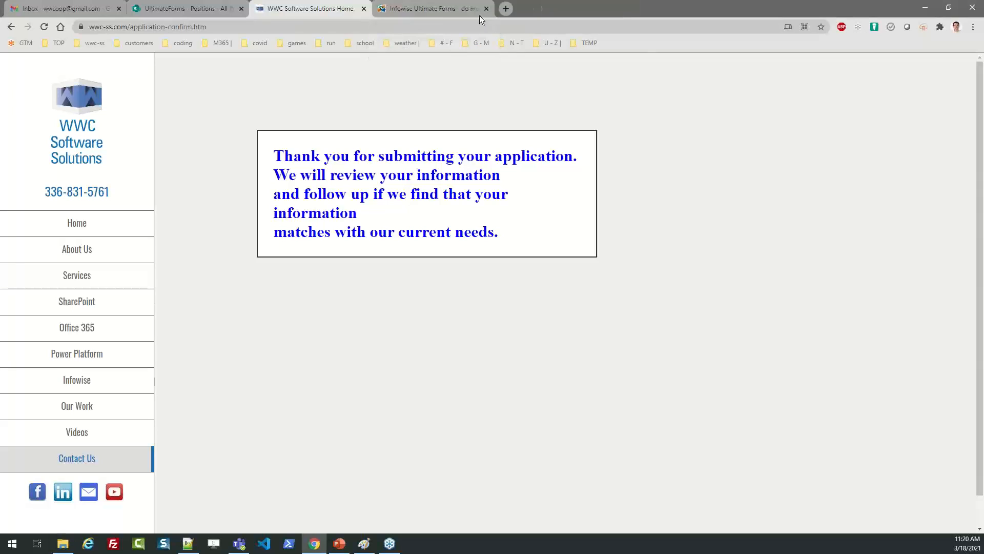
{"action": "left_click", "coordinate": [439, 9]}
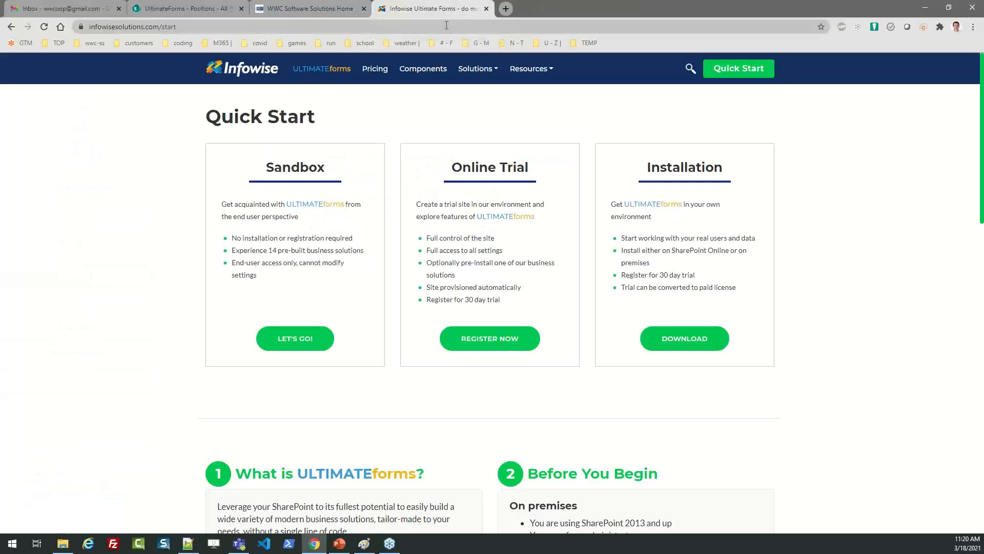
{"action": "left_click", "coordinate": [219, 9]}
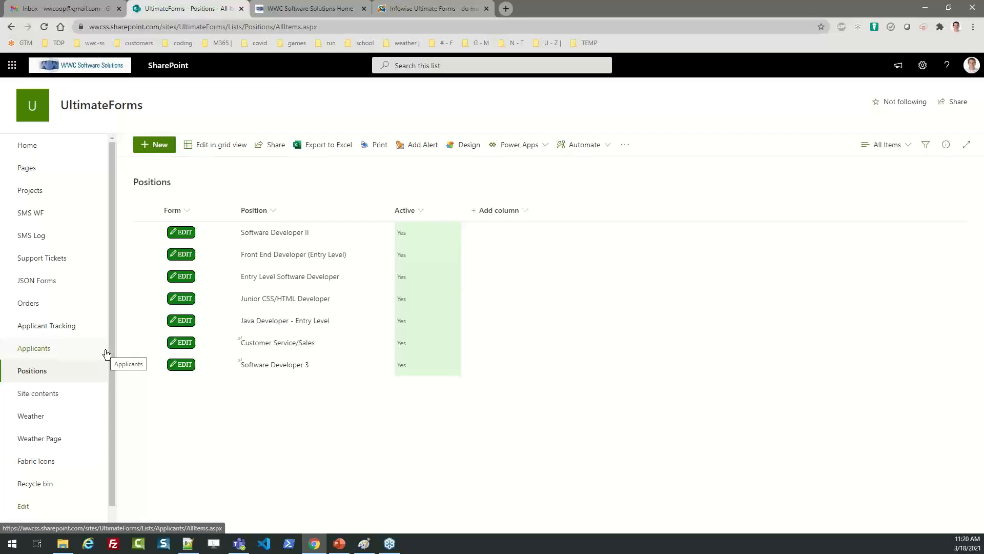
{"action": "left_click", "coordinate": [53, 328]}
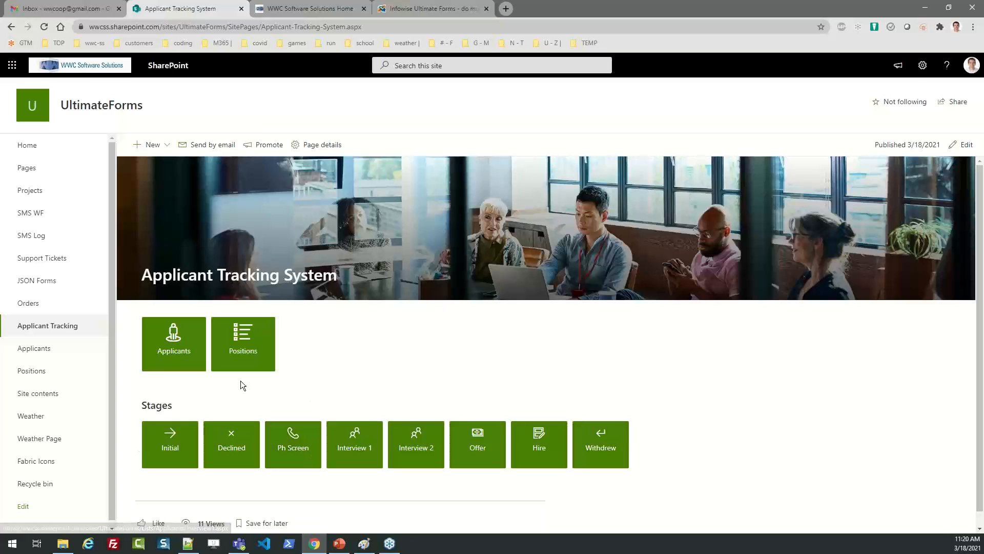
Open the Applicants list and inspect the Software Developer 3 #8 group and the App.1003 row.
{"action": "left_click", "coordinate": [180, 341]}
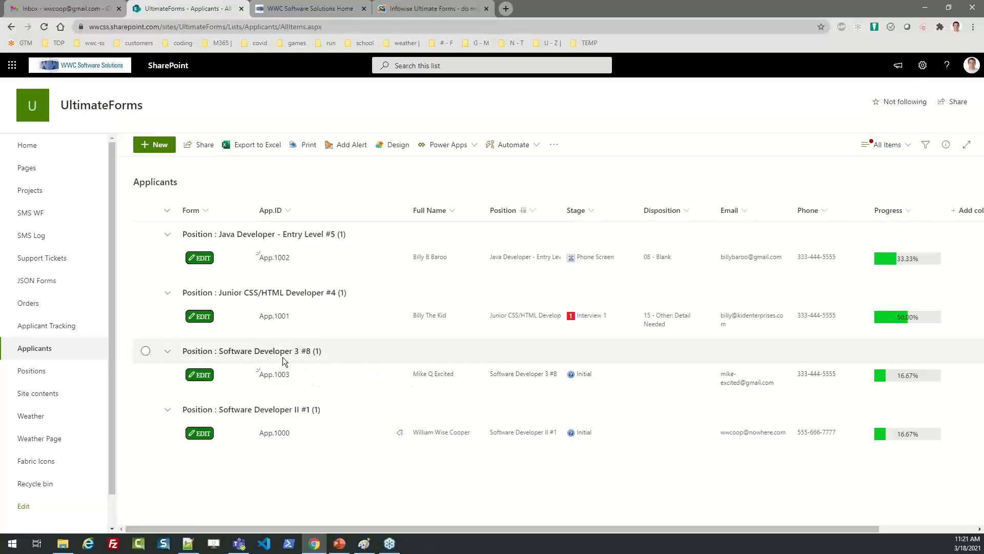
{"action": "left_click", "coordinate": [167, 351]}
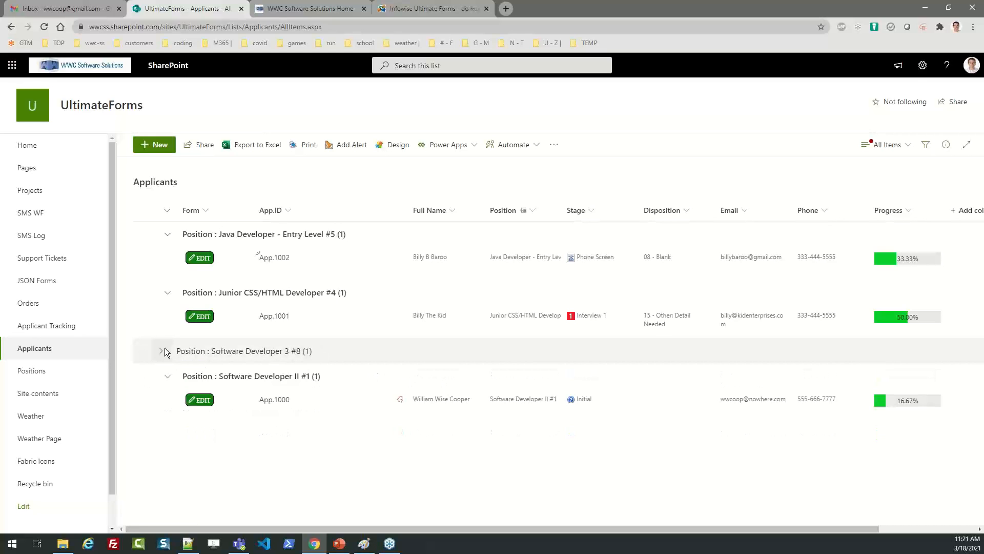
{"action": "left_click", "coordinate": [164, 351]}
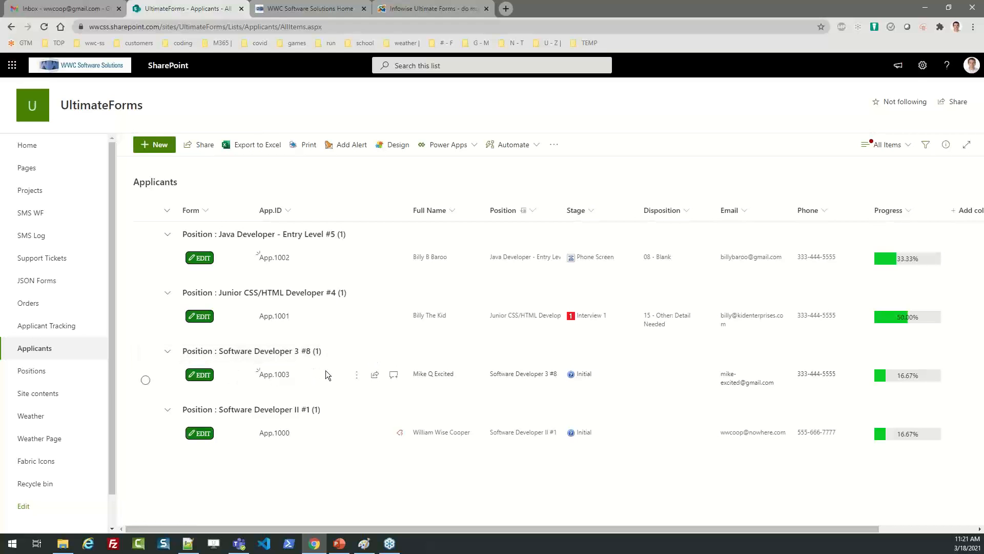
{"action": "left_click_drag", "start_coordinate": [386, 528], "coordinate": [490, 519]}
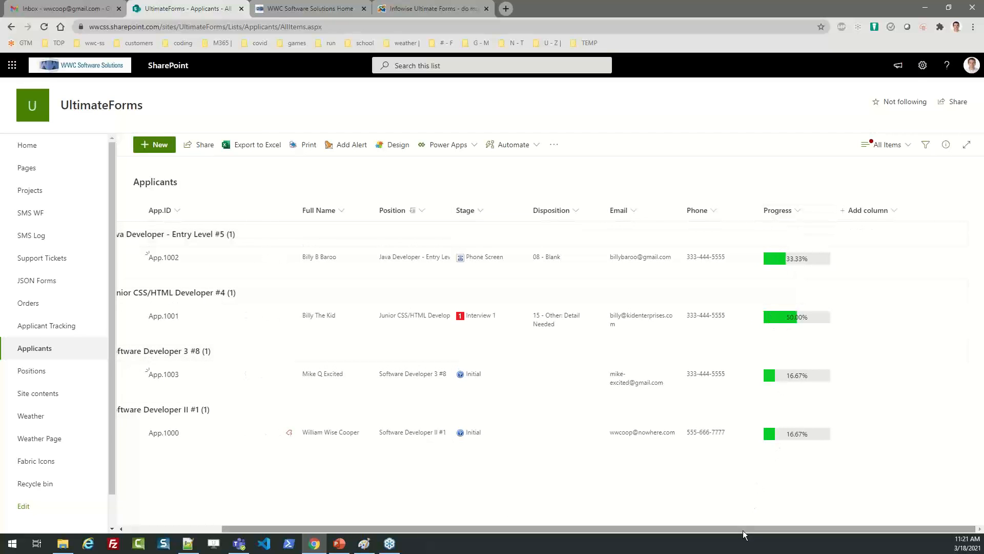
{"action": "left_click_drag", "start_coordinate": [743, 529], "coordinate": [614, 519]}
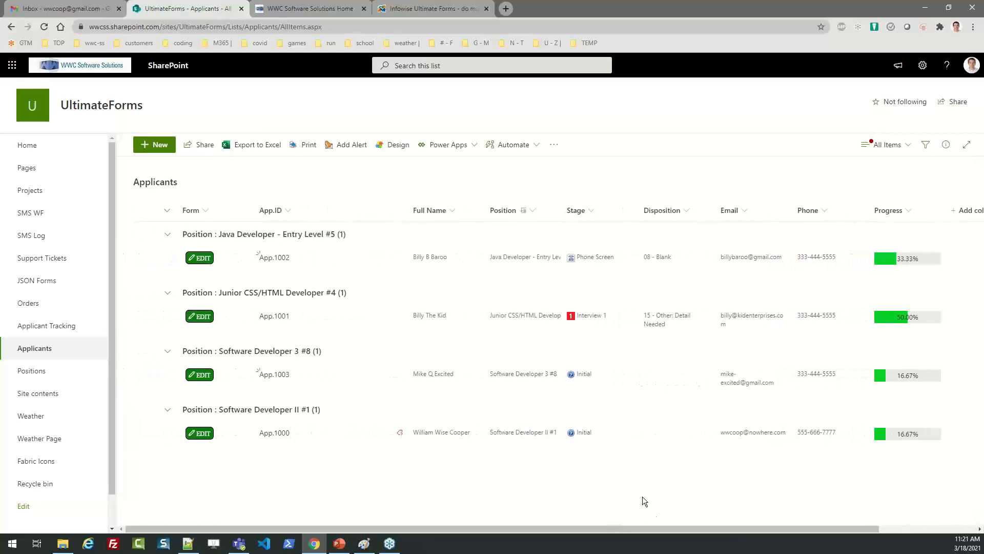
{"action": "left_click_drag", "start_coordinate": [657, 530], "coordinate": [746, 524]}
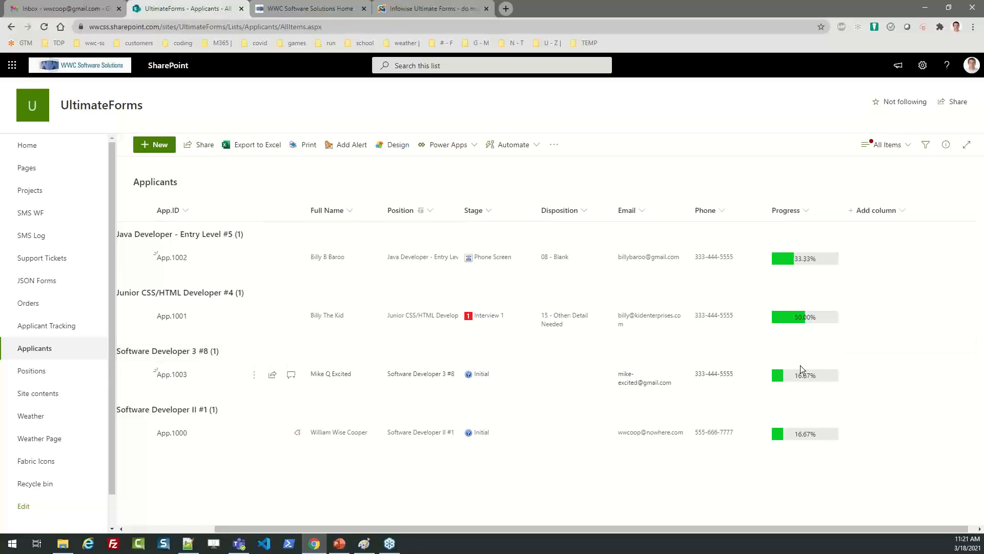
{"action": "left_click_drag", "start_coordinate": [755, 527], "coordinate": [570, 527]}
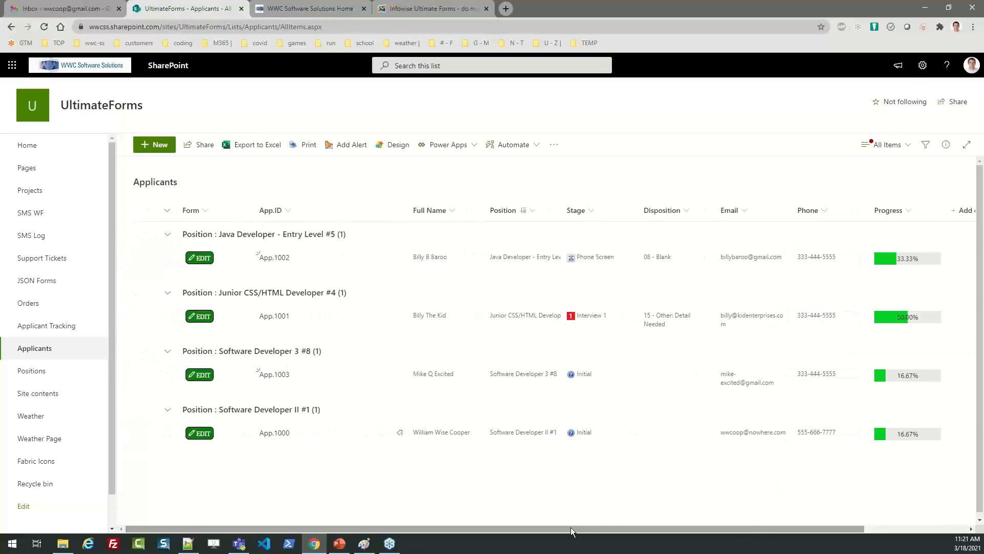
{"action": "left_click", "coordinate": [594, 374]}
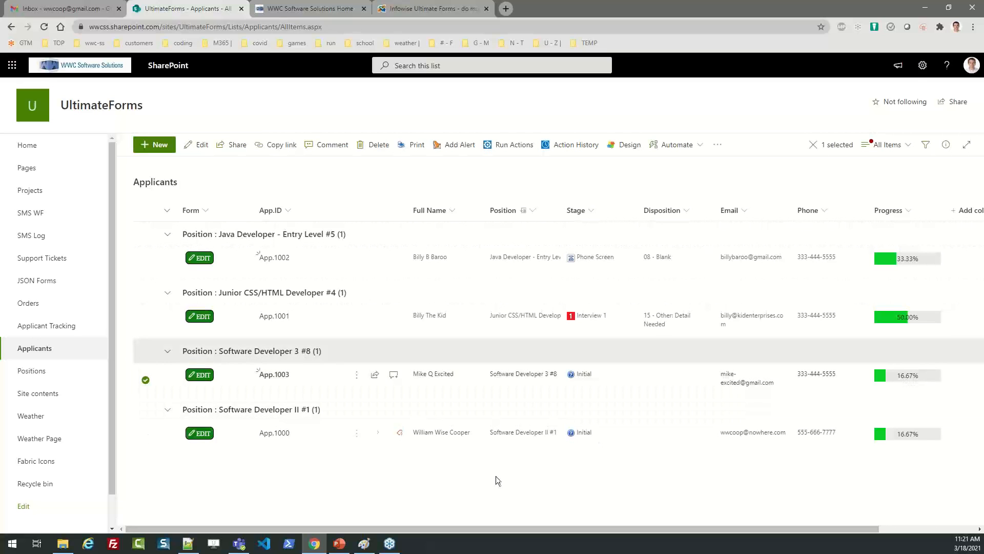
{"action": "left_click", "coordinate": [249, 490]}
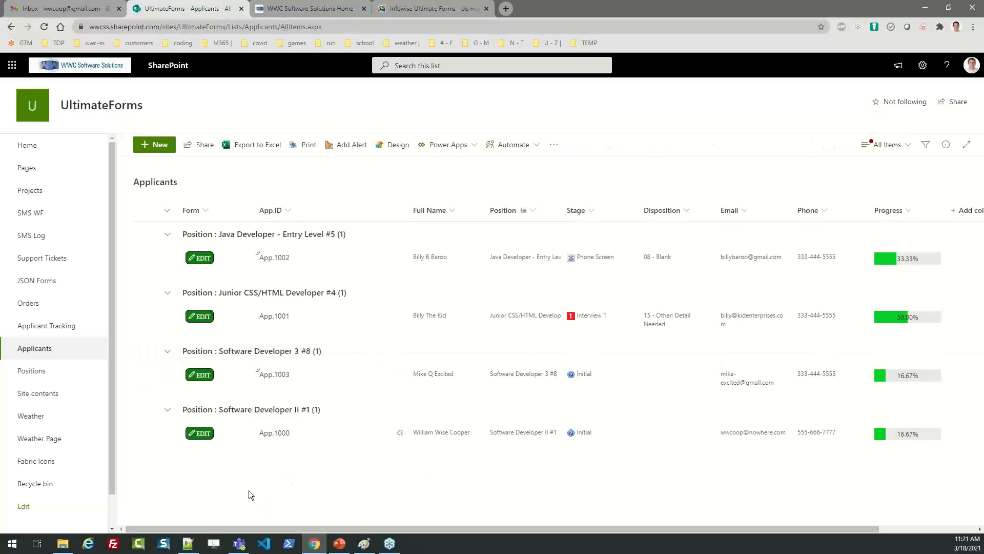
Open App.1003 in the edit form and scroll down to its Staff Updates section.
{"action": "left_click", "coordinate": [202, 376]}
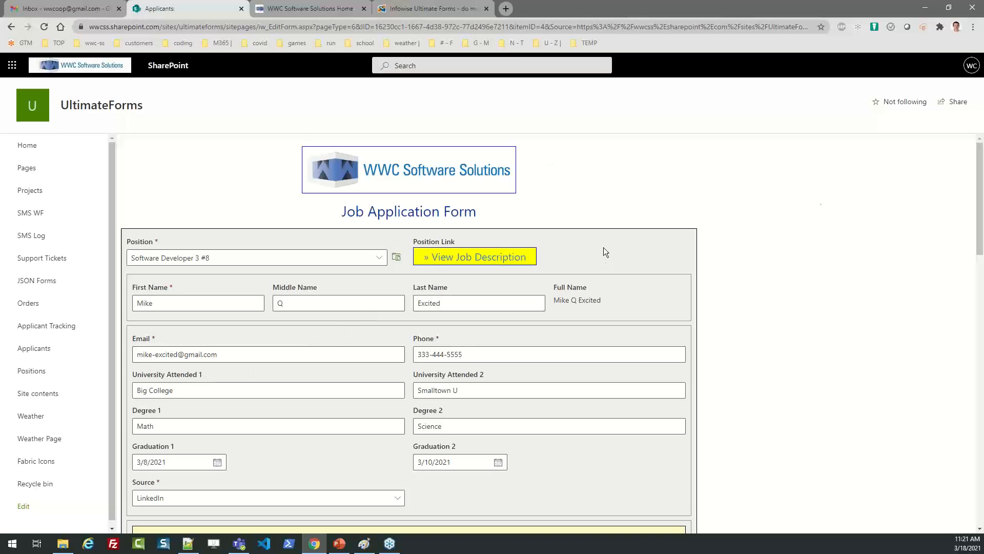
{"action": "left_click_drag", "start_coordinate": [980, 166], "coordinate": [973, 465]}
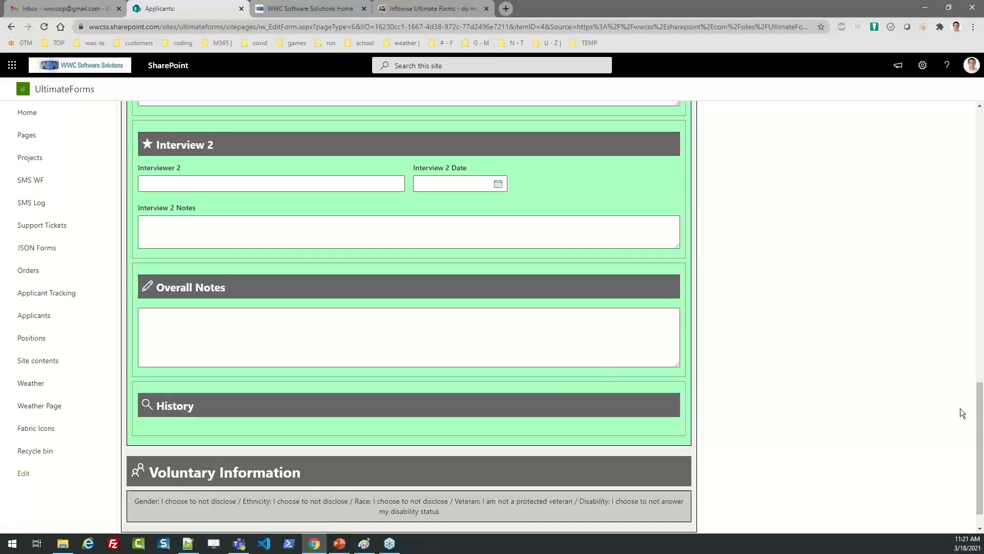
{"action": "left_click_drag", "start_coordinate": [981, 414], "coordinate": [981, 423]}
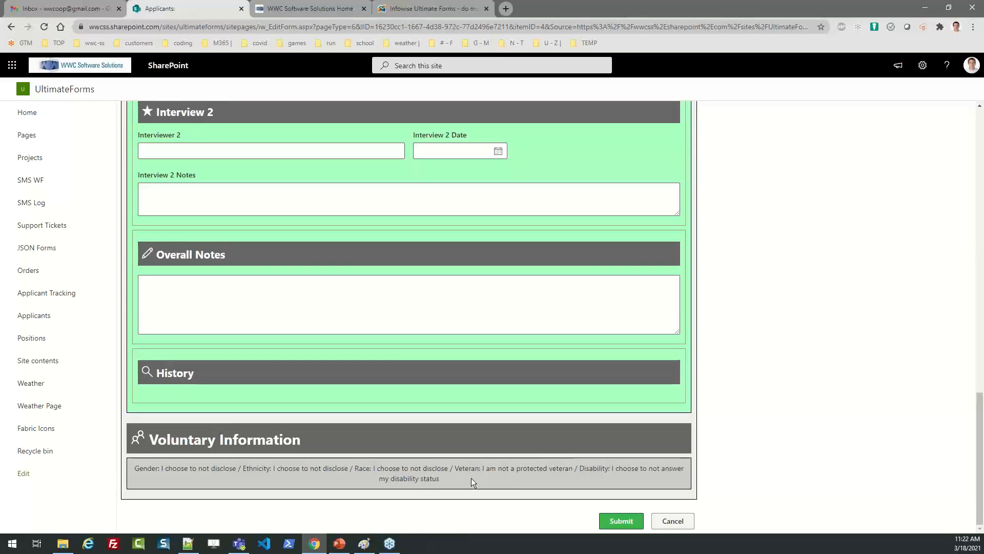
{"action": "left_click_drag", "start_coordinate": [457, 478], "coordinate": [133, 466]}
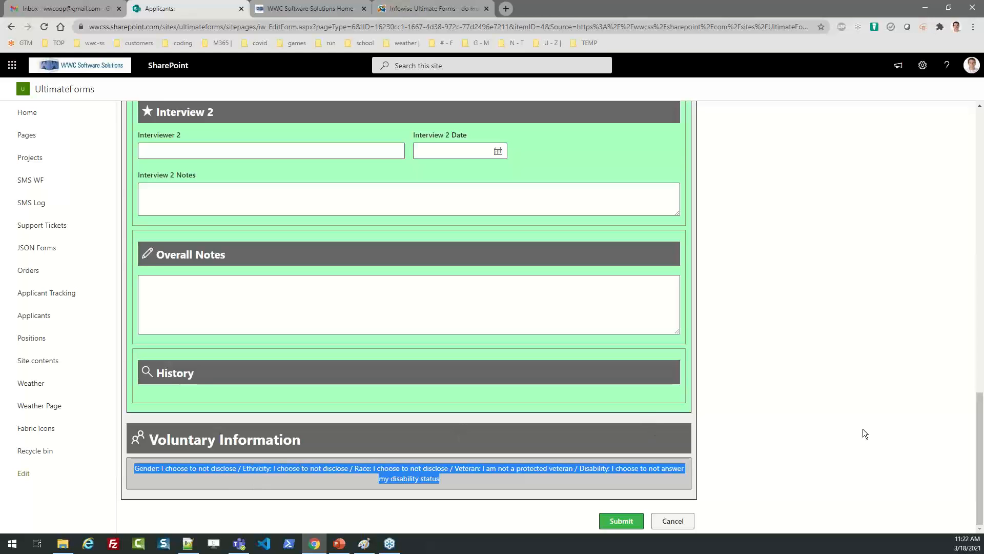
{"action": "left_click_drag", "start_coordinate": [971, 417], "coordinate": [972, 153]}
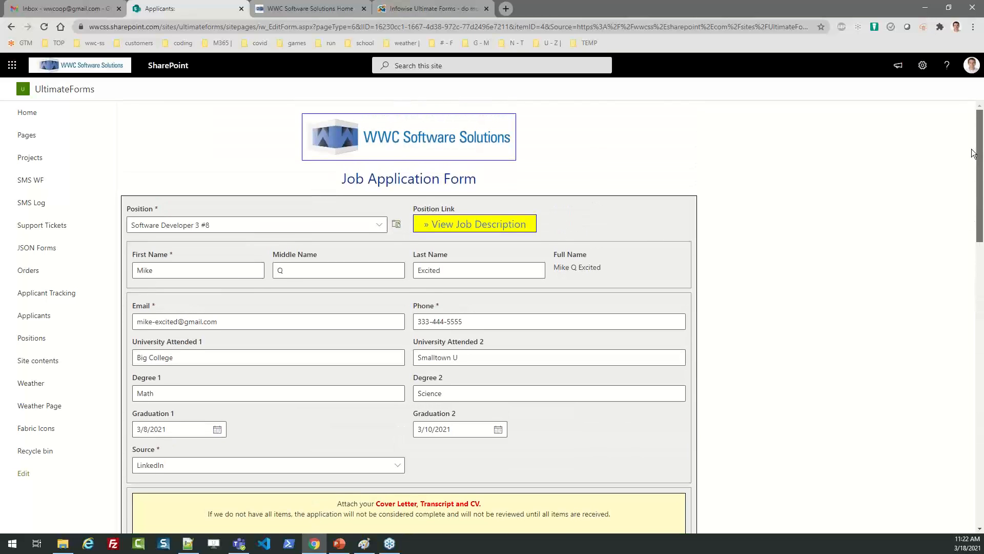
{"action": "scroll", "coordinate": [973, 151], "scroll_direction": "down", "scroll_amount": 2}
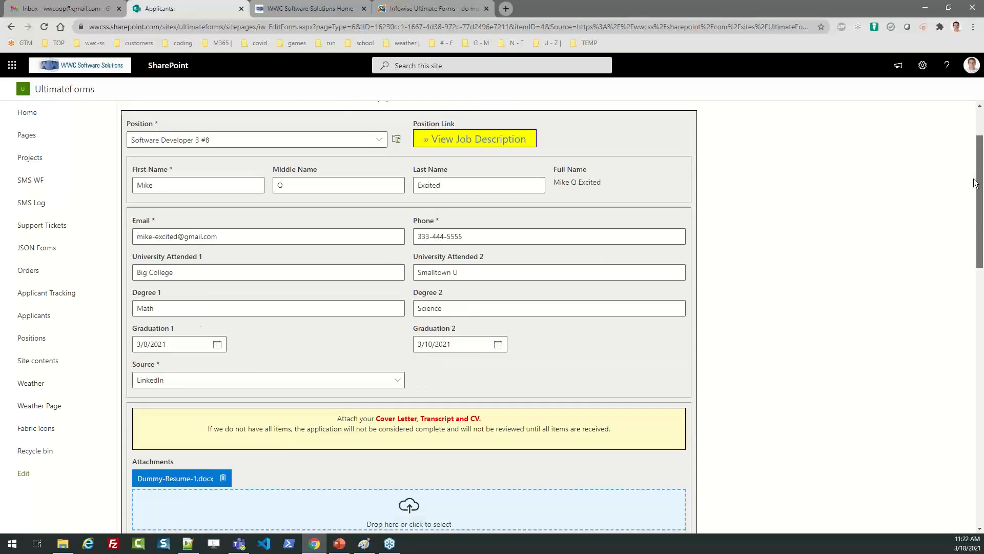
{"action": "left_click_drag", "start_coordinate": [975, 183], "coordinate": [980, 305]}
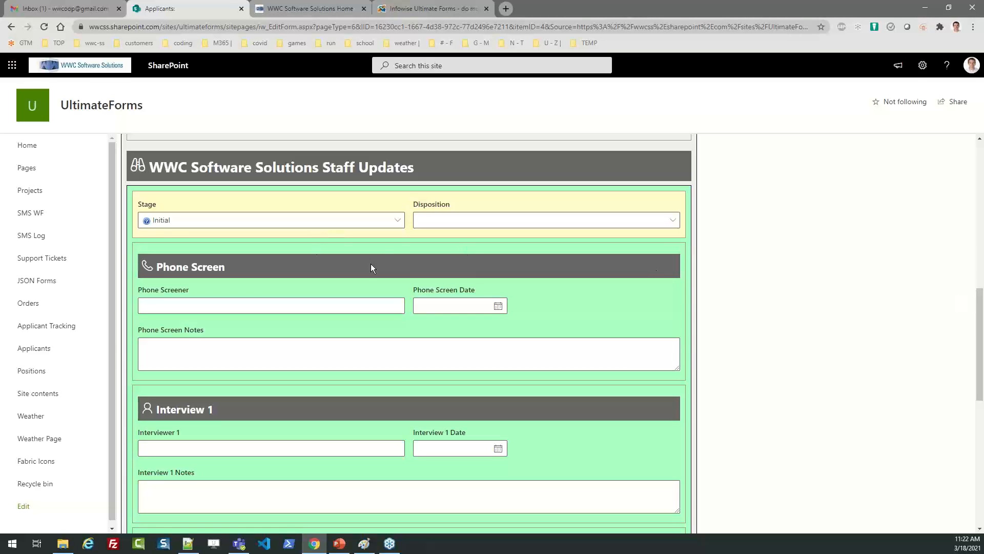
Set Stage to Phone Screen and Disposition to 08 - Blank. Pick the Phone Screener and date 3/18/2021.
{"action": "left_click", "coordinate": [395, 221]}
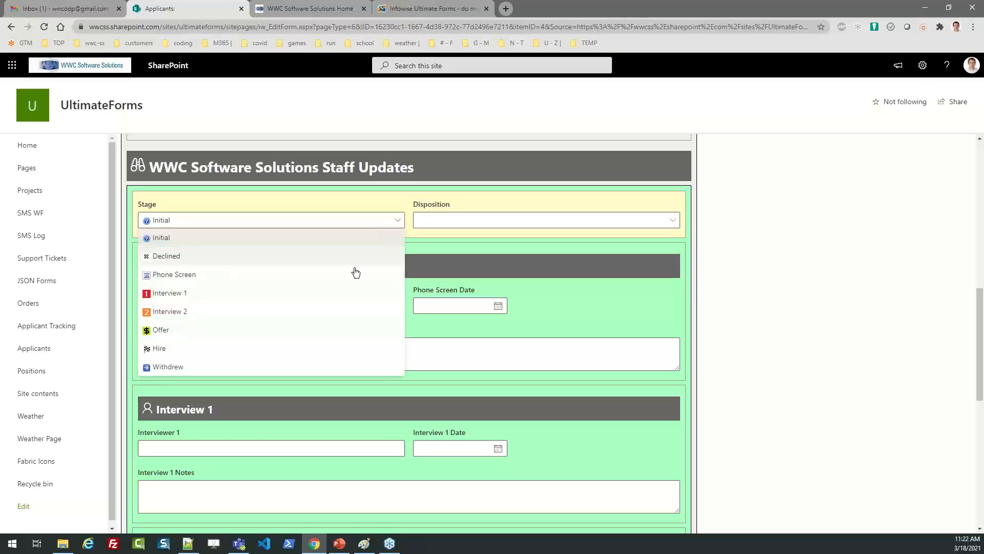
{"action": "left_click", "coordinate": [288, 279]}
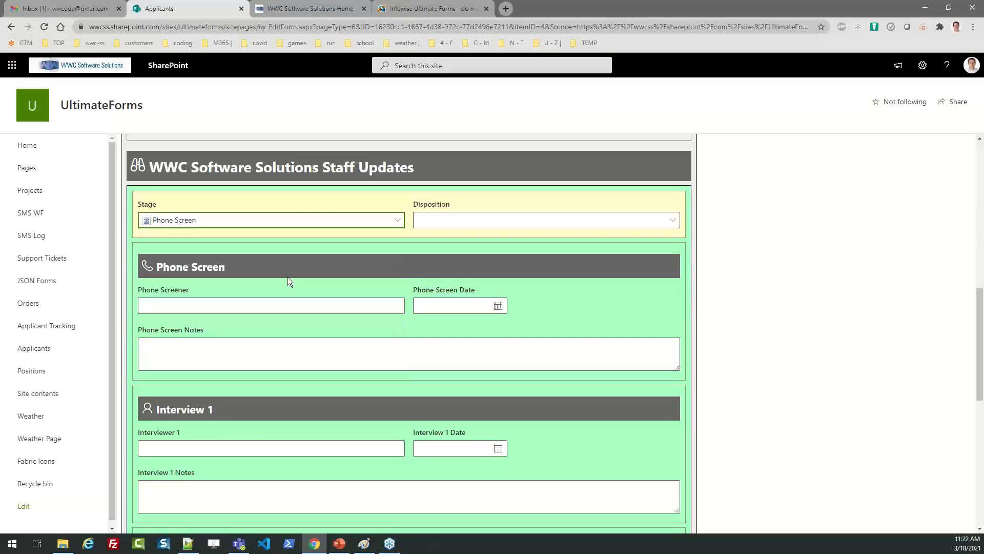
{"action": "left_click", "coordinate": [437, 220]}
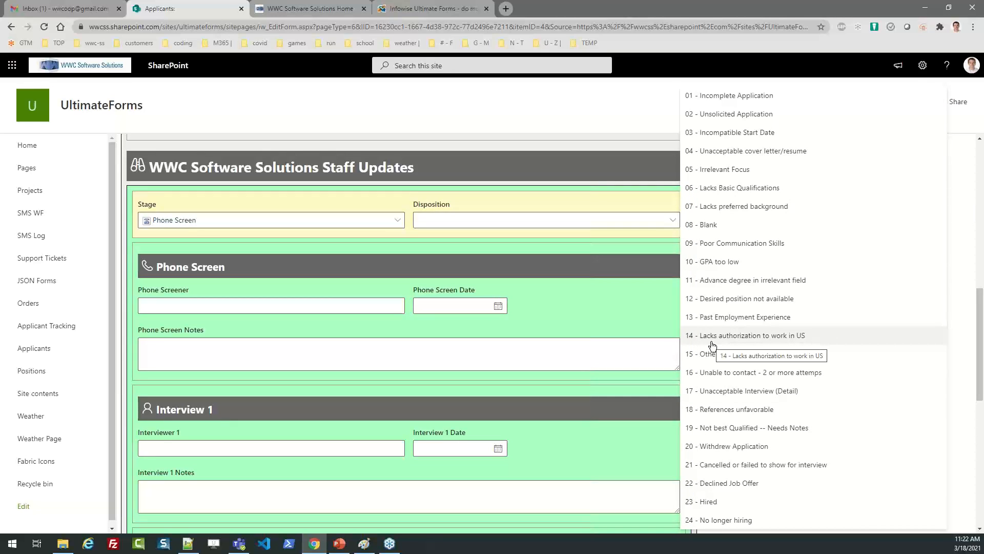
{"action": "left_click", "coordinate": [706, 230]}
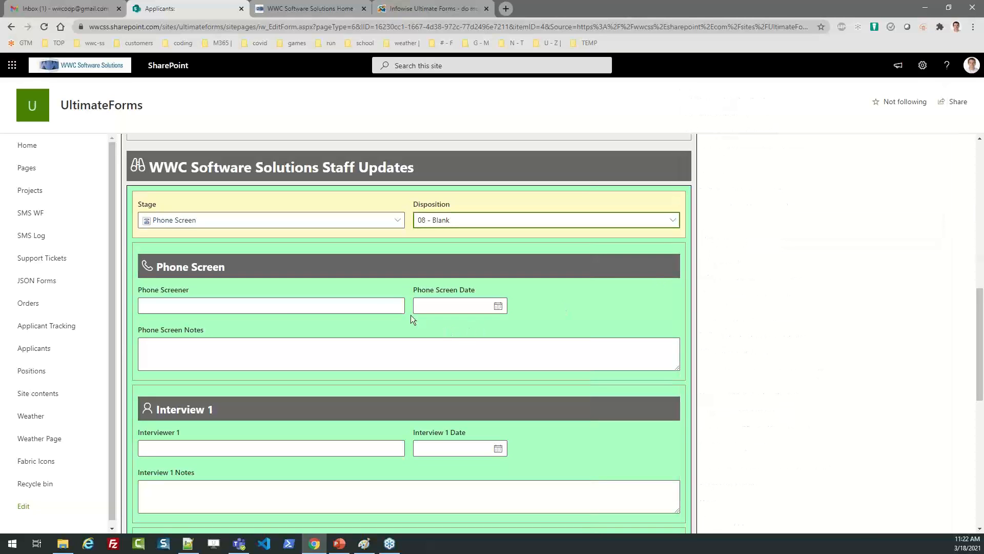
{"action": "left_click", "coordinate": [370, 302]}
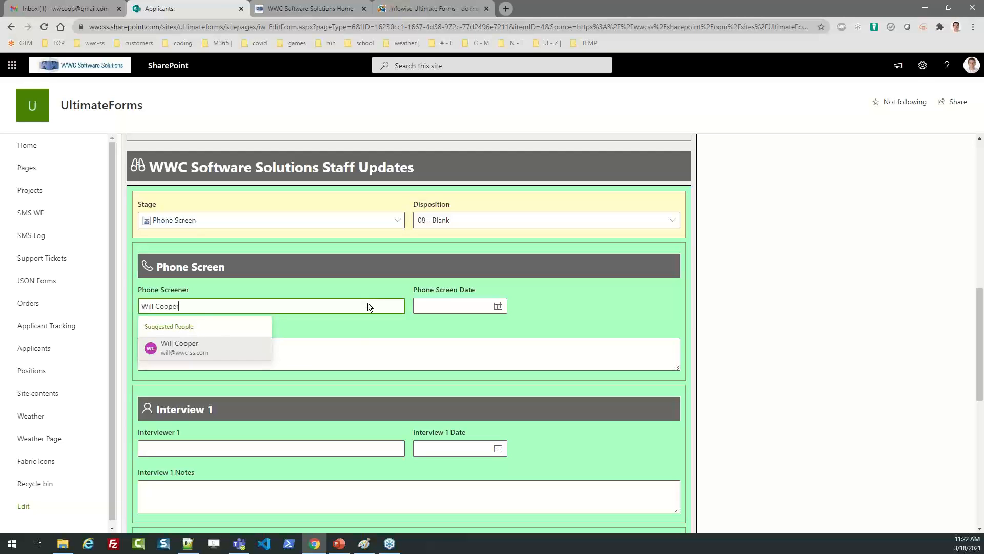
{"action": "key", "text": "Down"}
{"action": "key", "text": "Return"}
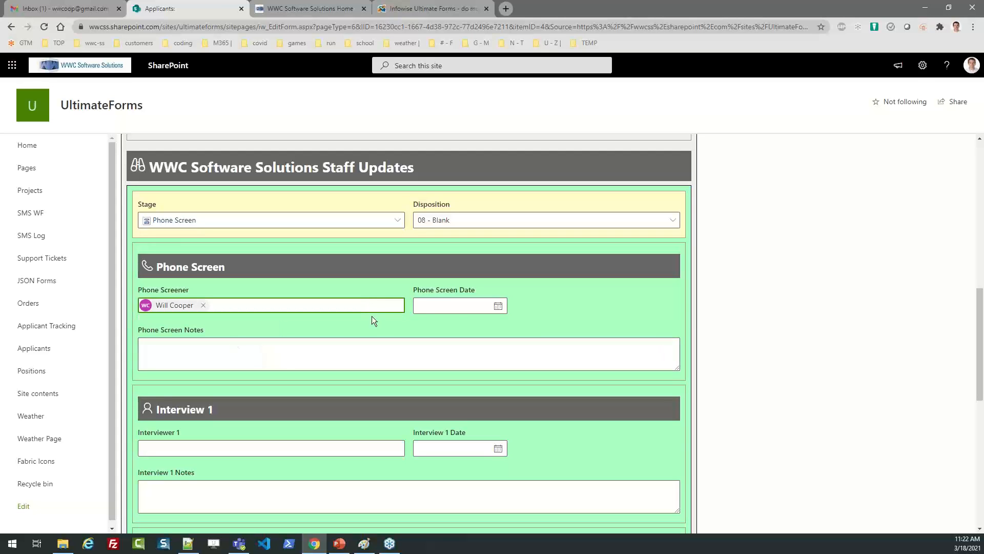
{"action": "left_click", "coordinate": [498, 306]}
{"action": "left_click", "coordinate": [487, 388]}
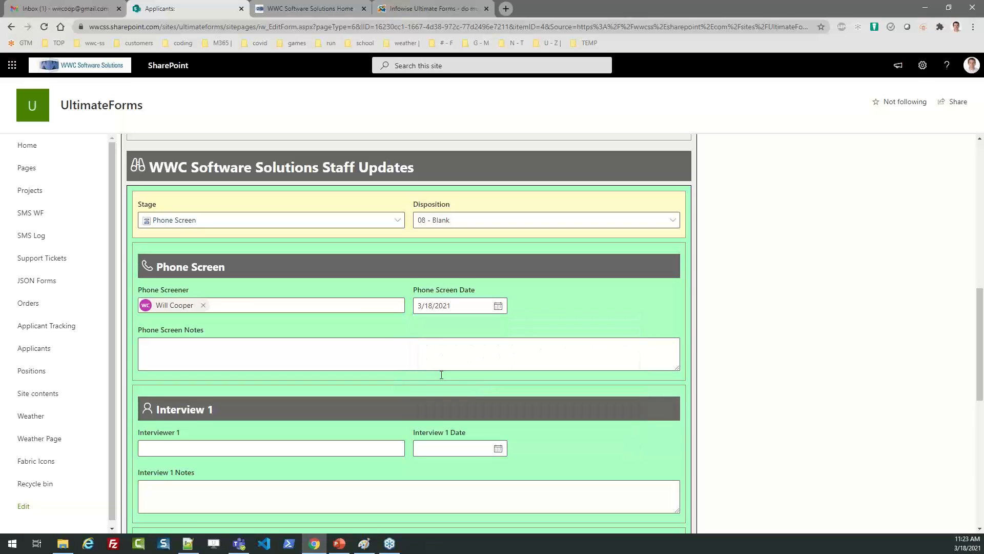
Enter the notes 'Mike seems really excited about this job!…', repeated on several lines, and submit.
{"action": "left_click", "coordinate": [301, 360]}
{"action": "type", "text": "M"}
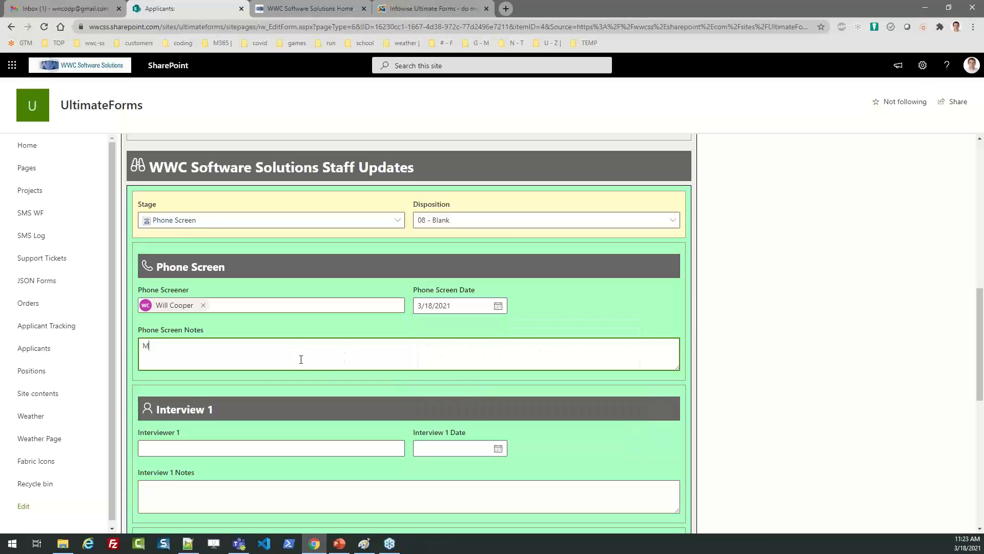
{"action": "type", "text": "ike seems really excited about this job"}
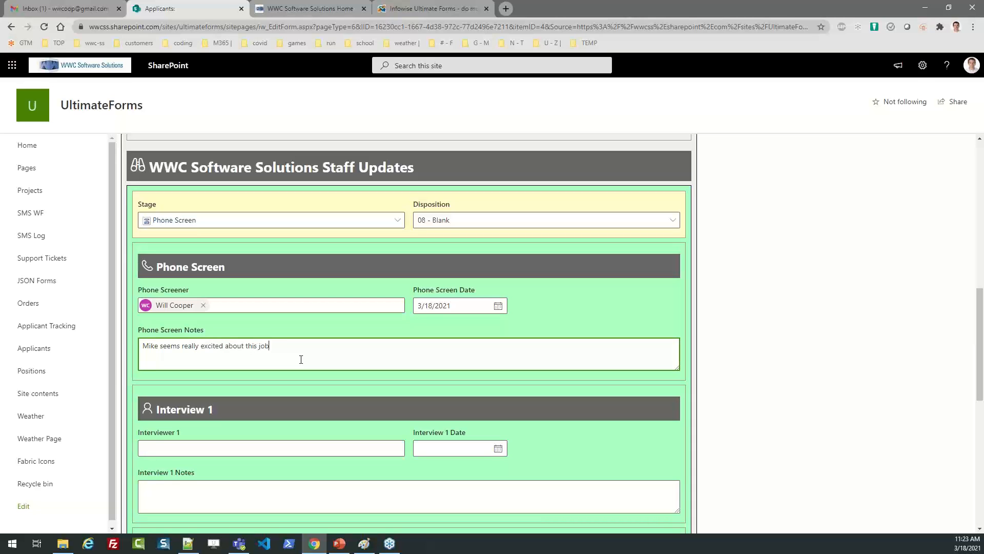
{"action": "type", "text": "! Let's move on to the next step."}
{"action": "left_click_drag", "start_coordinate": [679, 370], "coordinate": [461, 384]}
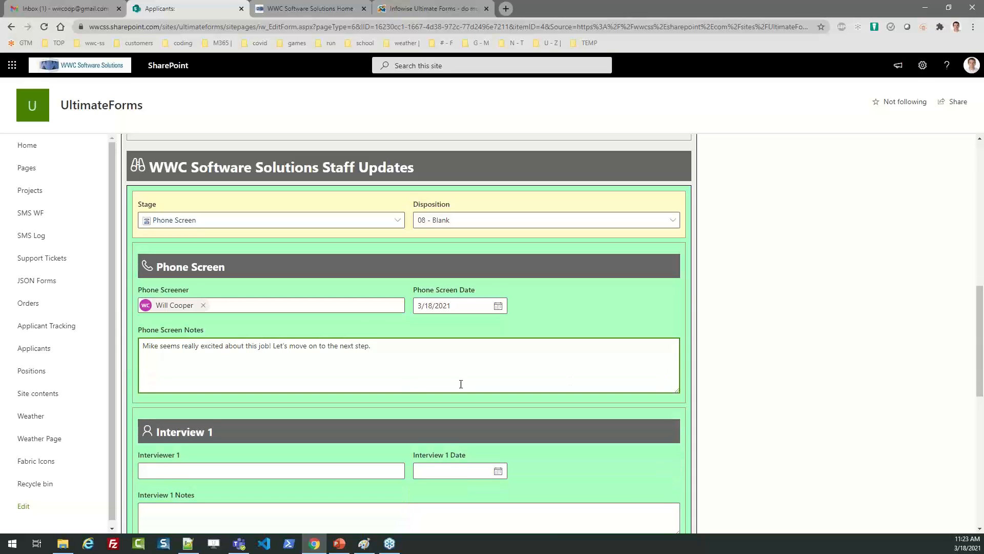
{"action": "key", "text": "ctrl+a"}
{"action": "key", "text": "ctrl+c"}
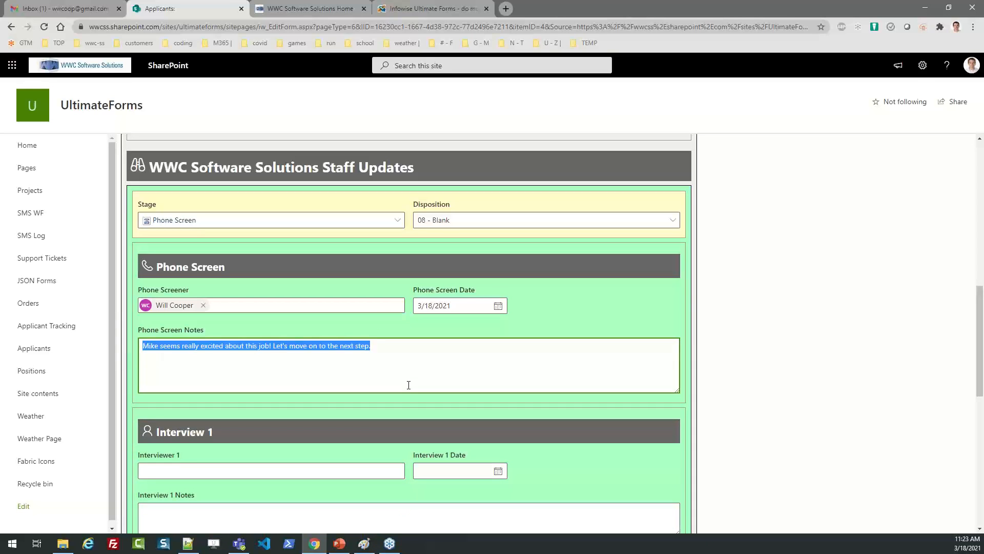
{"action": "key", "text": "Right"}
{"action": "key", "text": "Return"}
{"action": "key", "text": "ctrl+v"}
{"action": "key", "text": "ctrl+v"}
{"action": "key", "text": "Return"}
{"action": "key", "text": "Return"}
{"action": "key", "text": "Return"}
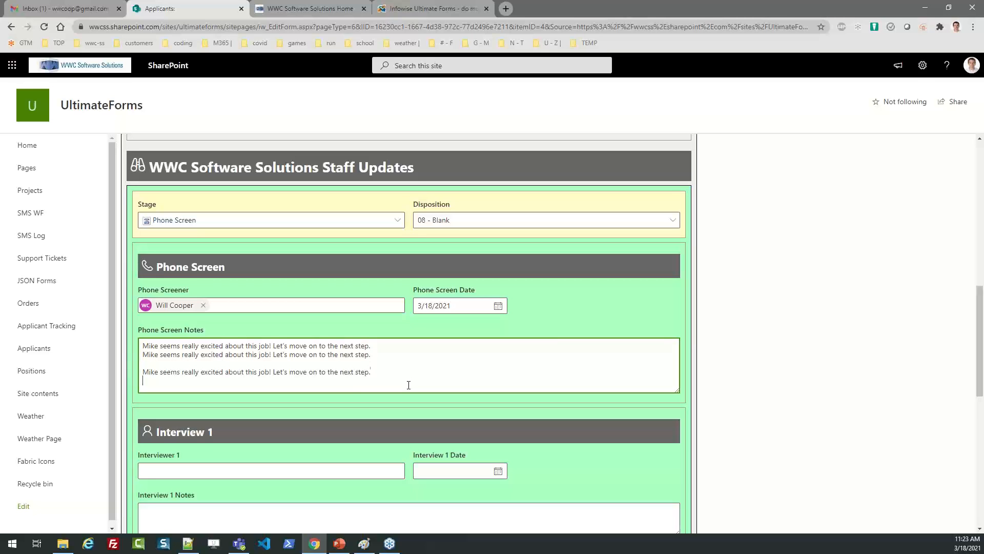
{"action": "key", "text": "ctrl+v"}
{"action": "key", "text": "Return"}
{"action": "key", "text": "Return"}
{"action": "key", "text": "ctrl+v"}
{"action": "key", "text": "ctrl+v"}
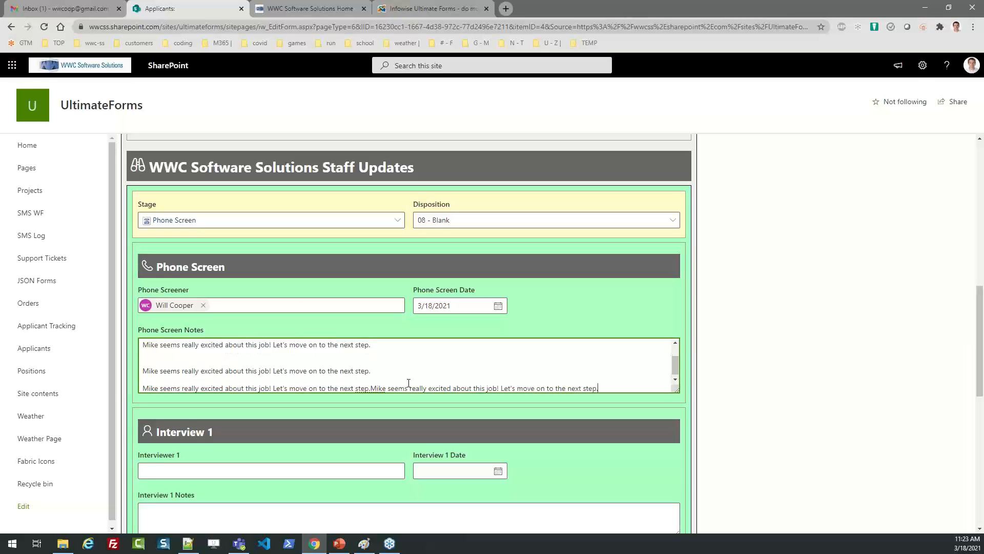
{"action": "left_click_drag", "start_coordinate": [982, 321], "coordinate": [981, 464]}
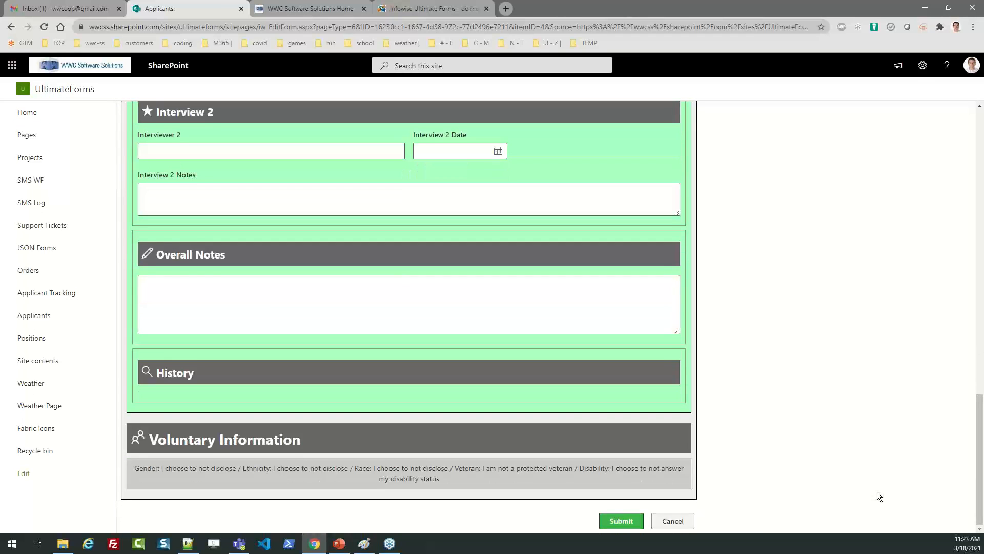
{"action": "left_click", "coordinate": [612, 516]}
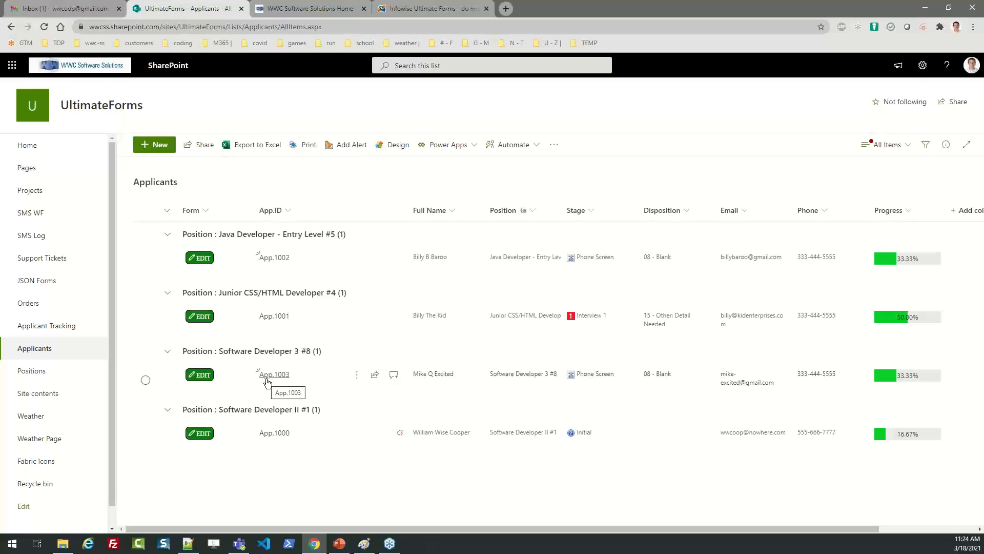
Reopen App.1003 for editing and scroll through its Phone Screen fields and History entry.
{"action": "left_click", "coordinate": [199, 378]}
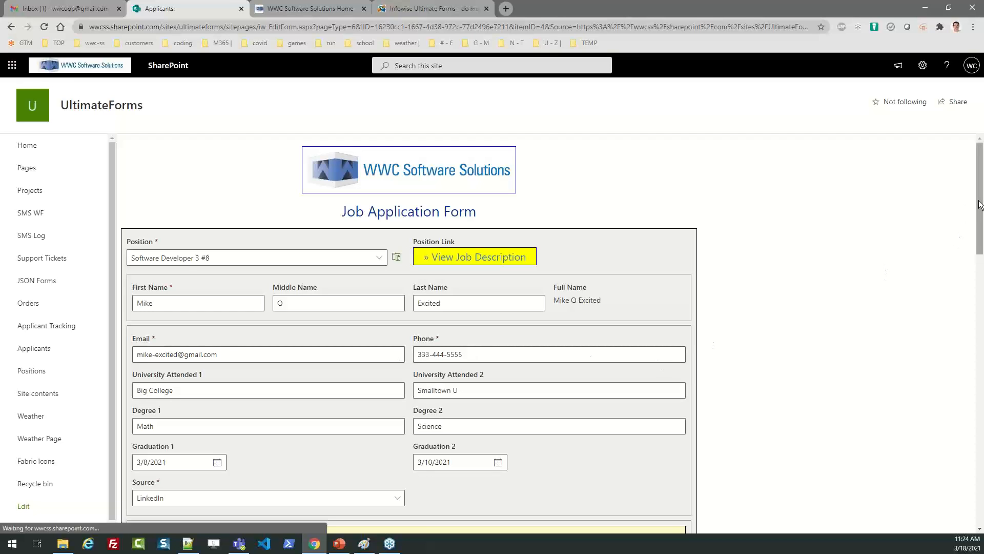
{"action": "left_click_drag", "start_coordinate": [979, 204], "coordinate": [979, 252]}
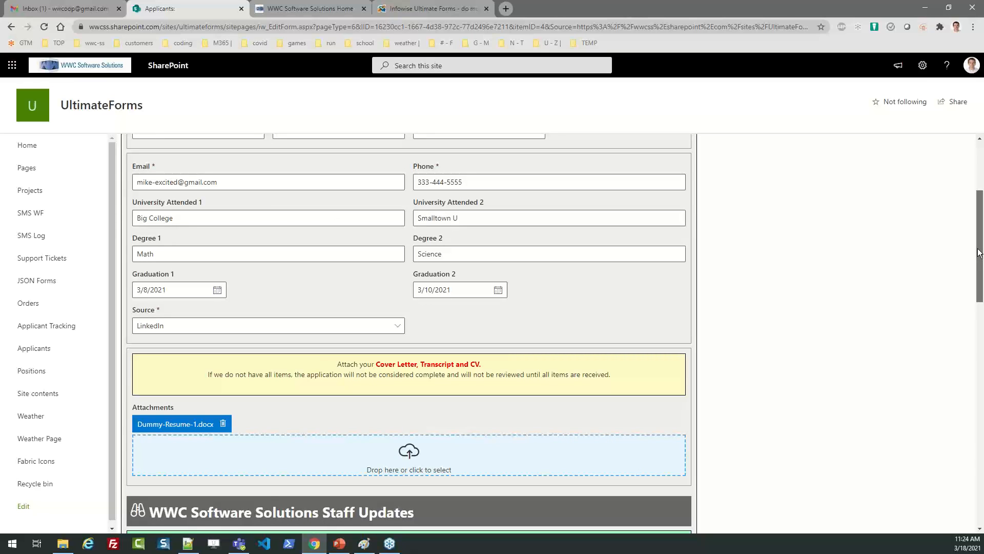
{"action": "left_click_drag", "start_coordinate": [979, 253], "coordinate": [975, 424]}
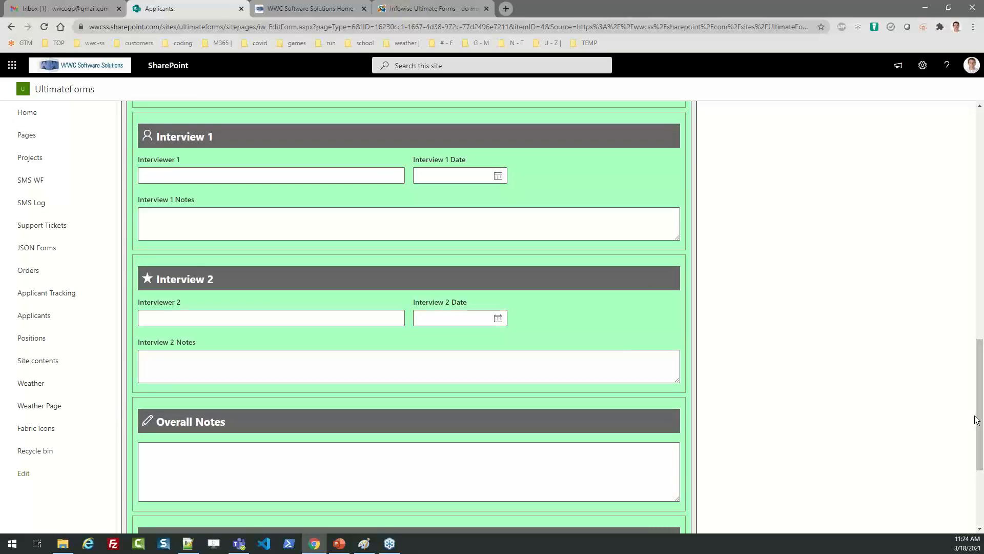
{"action": "scroll", "coordinate": [983, 400], "scroll_direction": "down", "scroll_amount": 1}
{"action": "scroll", "coordinate": [982, 399], "scroll_direction": "down", "scroll_amount": 3}
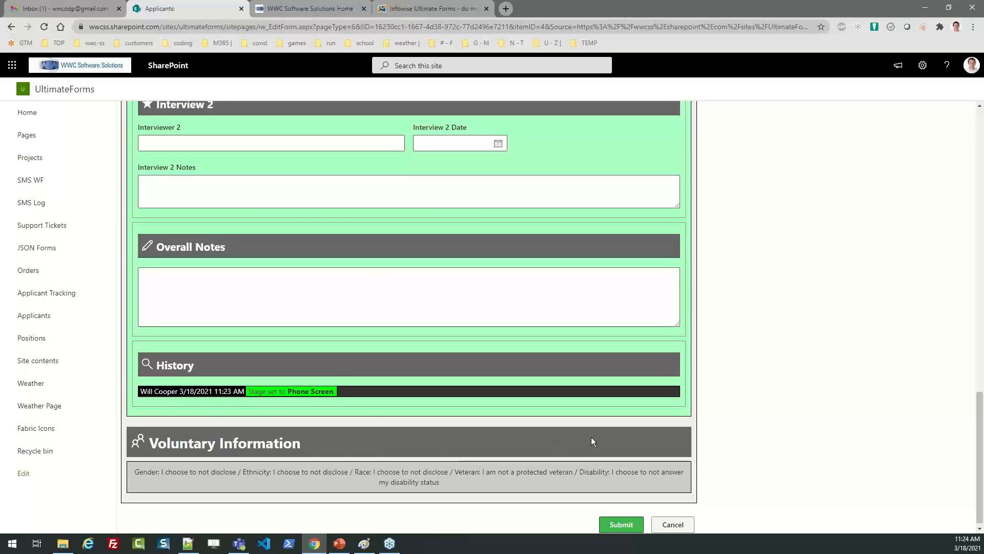
{"action": "left_click_drag", "start_coordinate": [980, 433], "coordinate": [964, 338]}
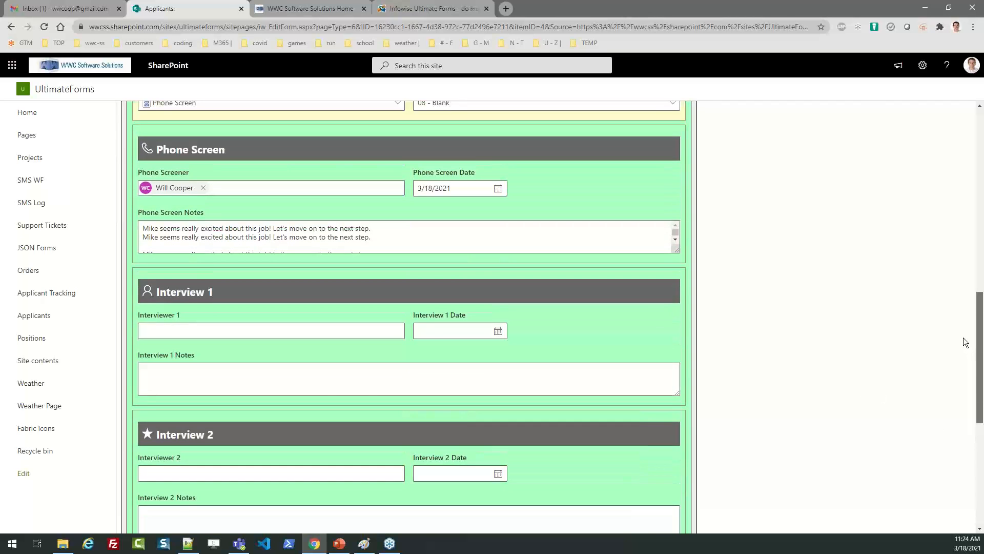
Fill in Interviewer 1, Interview 1 date 3/18/2021, and the notes 'Mike has some really great ideas. Let's keep going.'.
{"action": "left_click", "coordinate": [288, 327]}
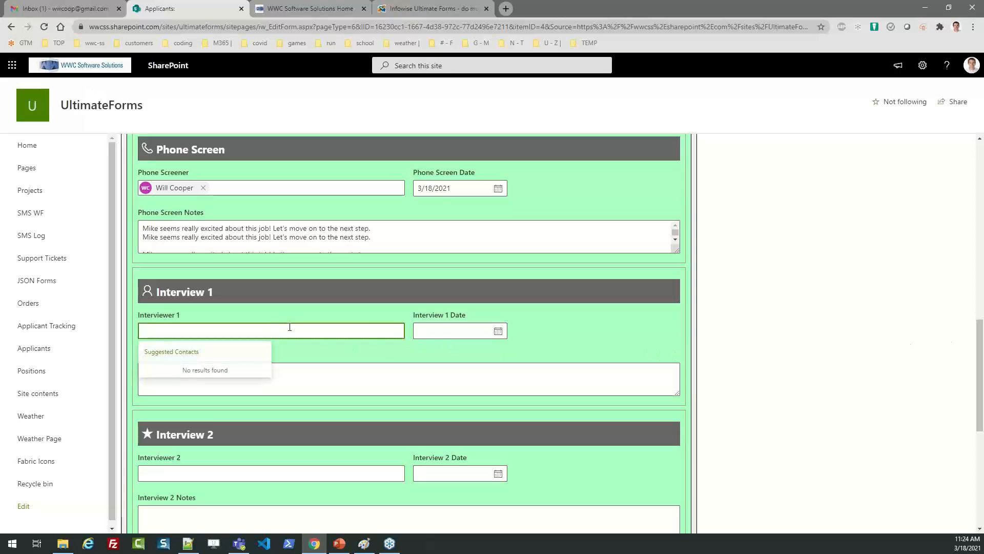
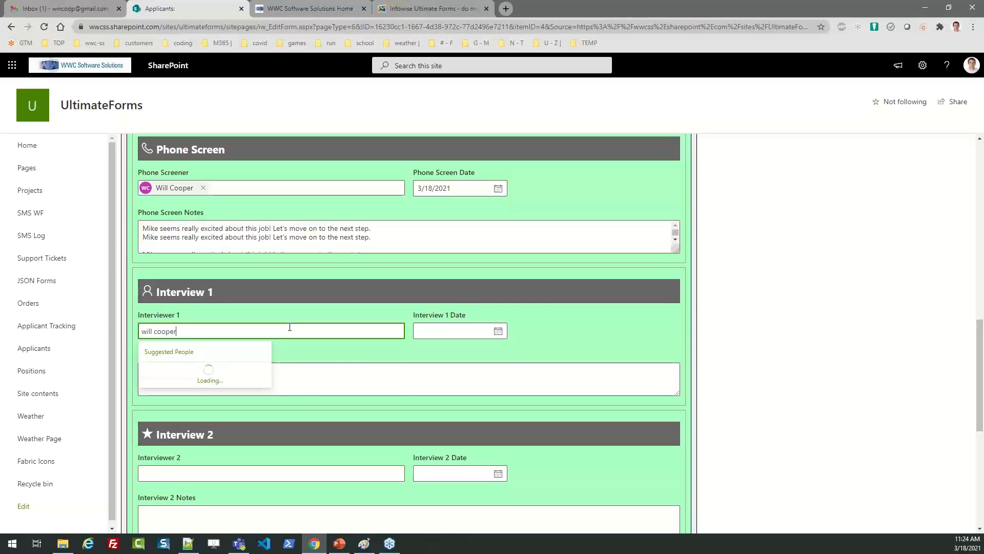
{"action": "left_click", "coordinate": [190, 377]}
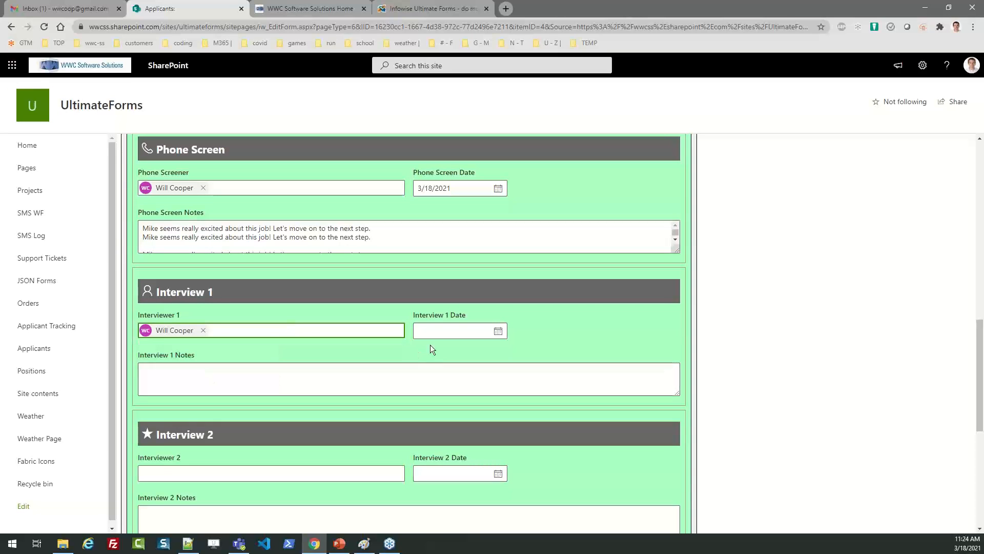
{"action": "left_click", "coordinate": [497, 329]}
{"action": "left_click", "coordinate": [485, 412]}
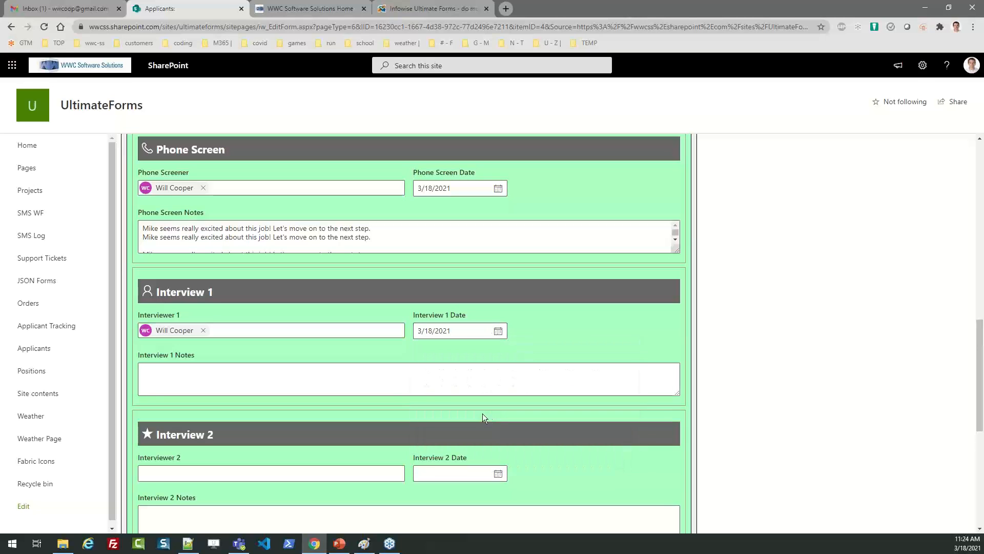
{"action": "left_click", "coordinate": [392, 385]}
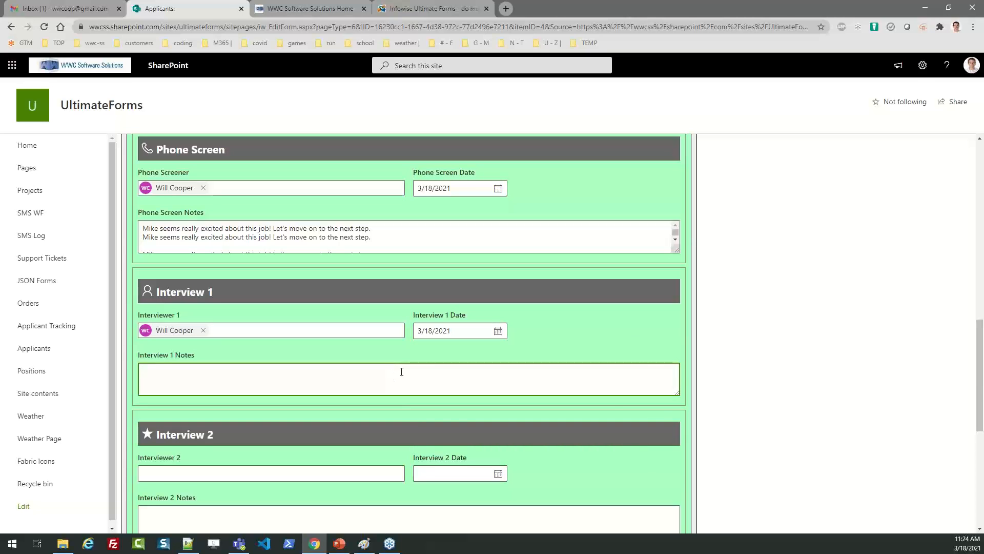
{"action": "type", "text": "Mike "}
{"action": "type", "text": "has some really g"}
{"action": "type", "text": "reat id"}
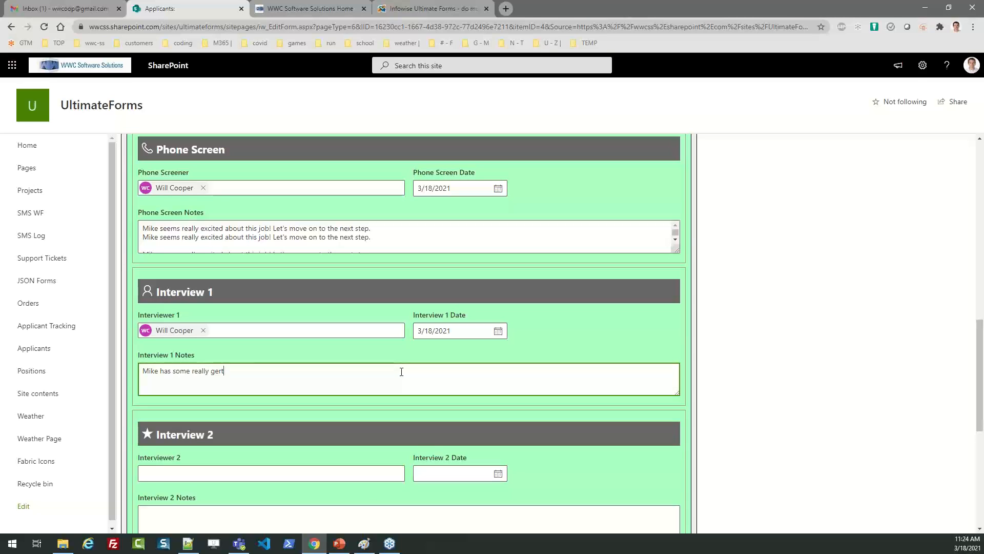
{"action": "type", "text": "eas. Let's keep going."}
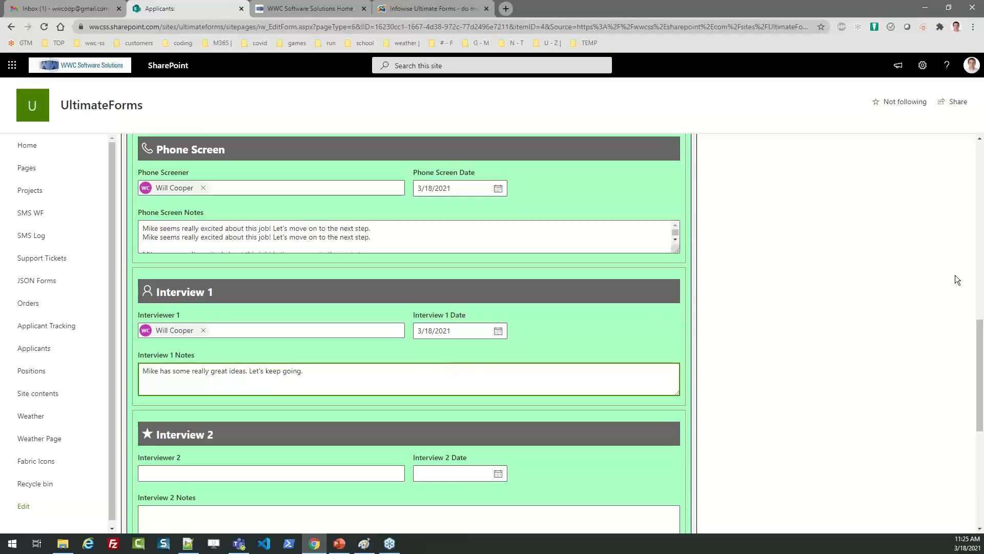
Change the Stage to Interview 1 and submit the form.
{"action": "left_click_drag", "start_coordinate": [980, 346], "coordinate": [980, 317]}
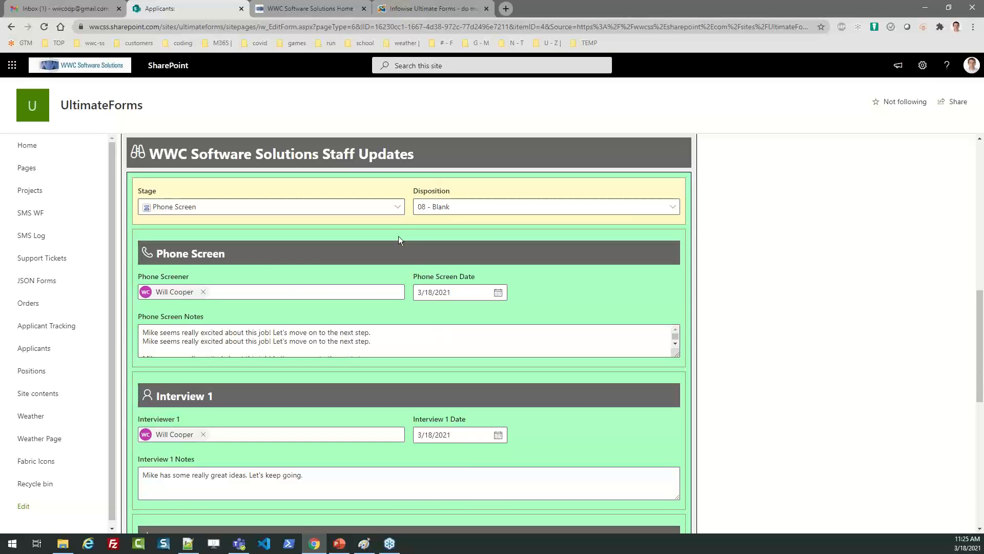
{"action": "left_click", "coordinate": [397, 207]}
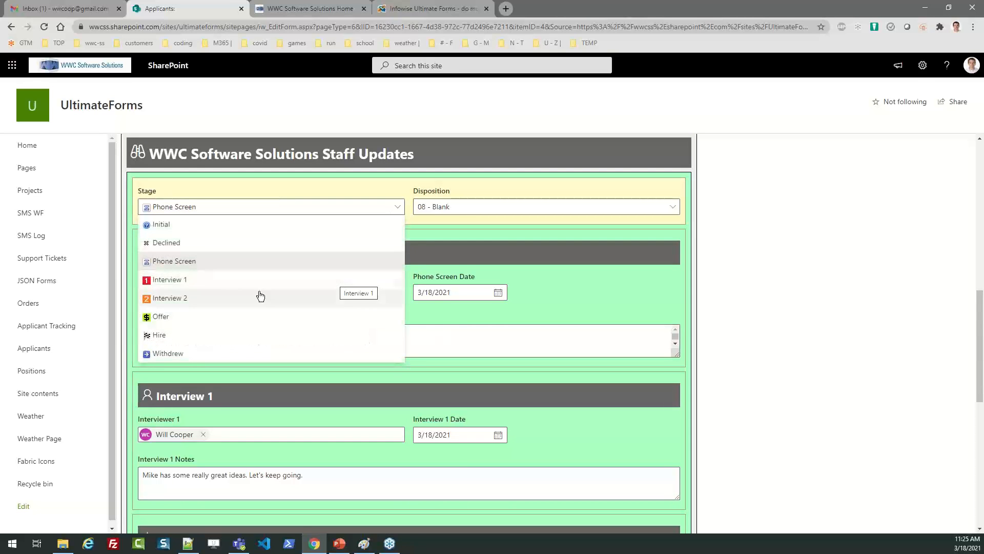
{"action": "left_click", "coordinate": [187, 280]}
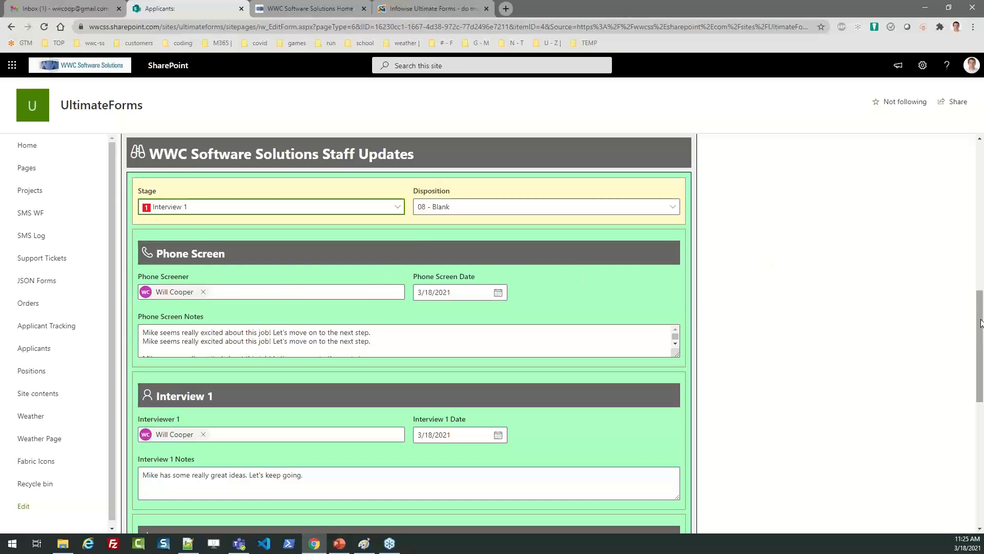
{"action": "left_click_drag", "start_coordinate": [981, 323], "coordinate": [979, 451]}
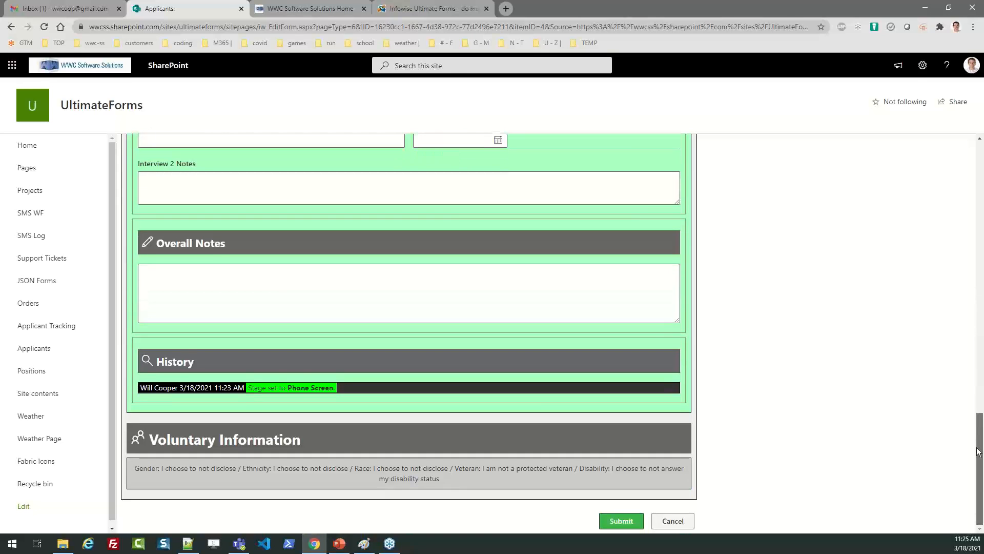
{"action": "scroll", "coordinate": [732, 511], "scroll_direction": "down", "scroll_amount": 1}
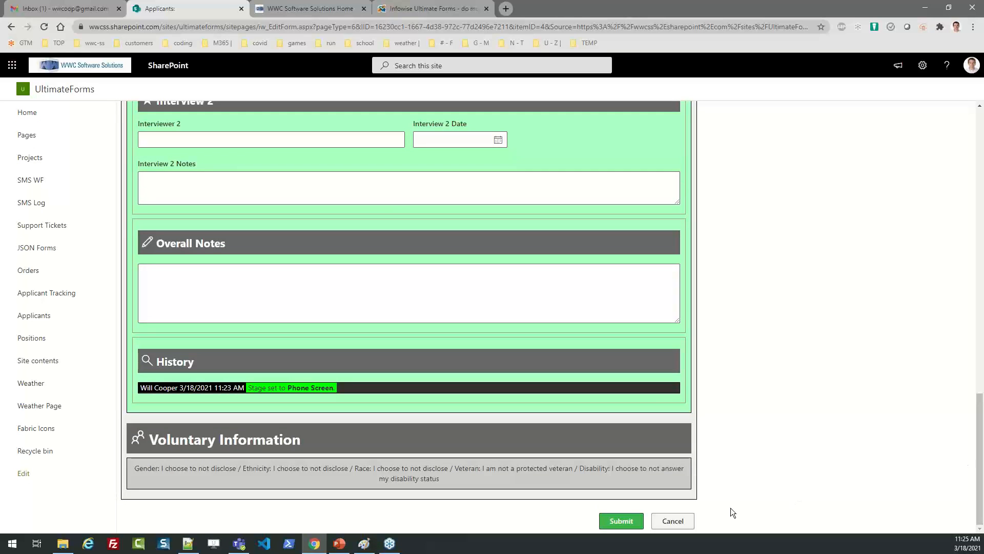
{"action": "left_click", "coordinate": [621, 521]}
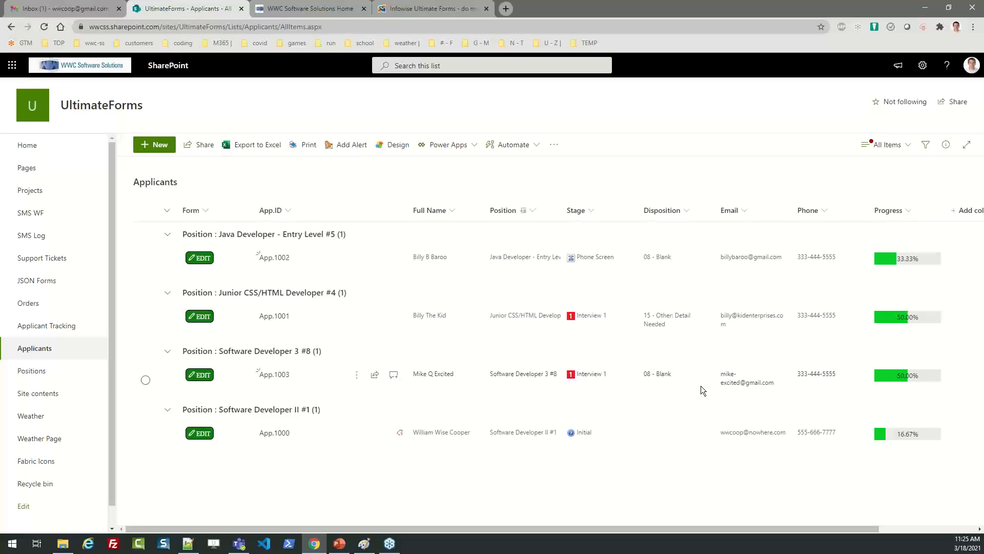
Return to the Applicant Tracking System page from the left navigation.
{"action": "left_click", "coordinate": [44, 331]}
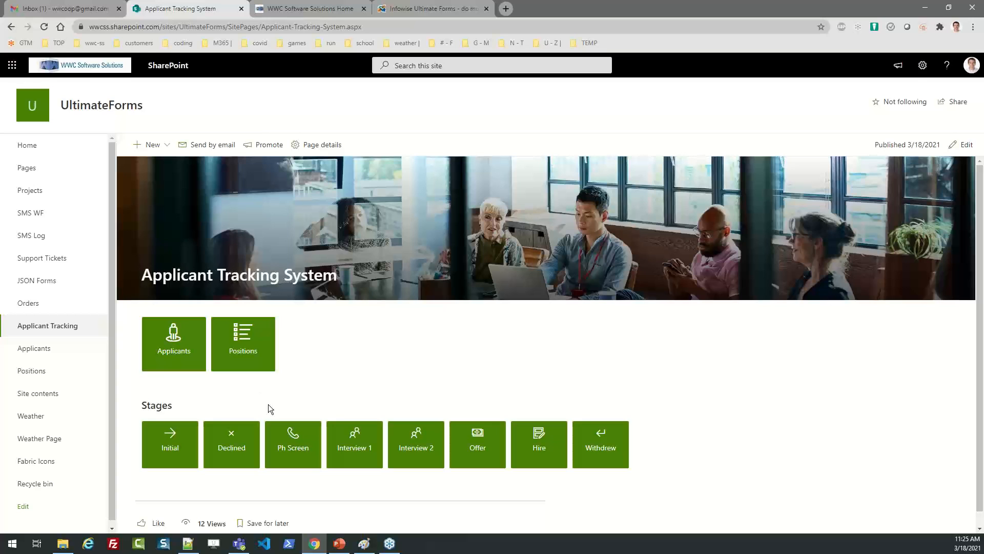
Open the Interview 1 applicants view, then the Ultimate Forms settings for the Applicants list.
{"action": "left_click", "coordinate": [362, 443]}
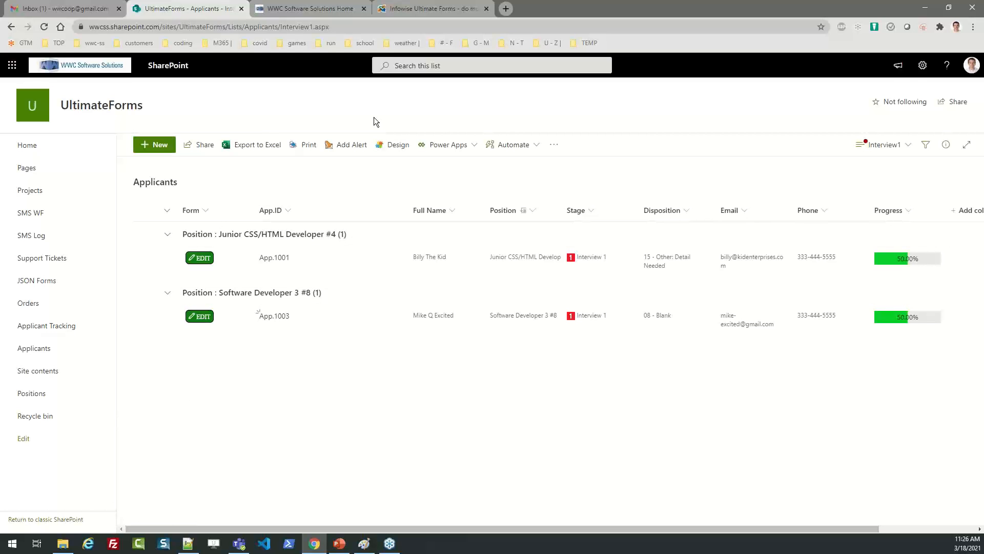
{"action": "left_click", "coordinate": [395, 148]}
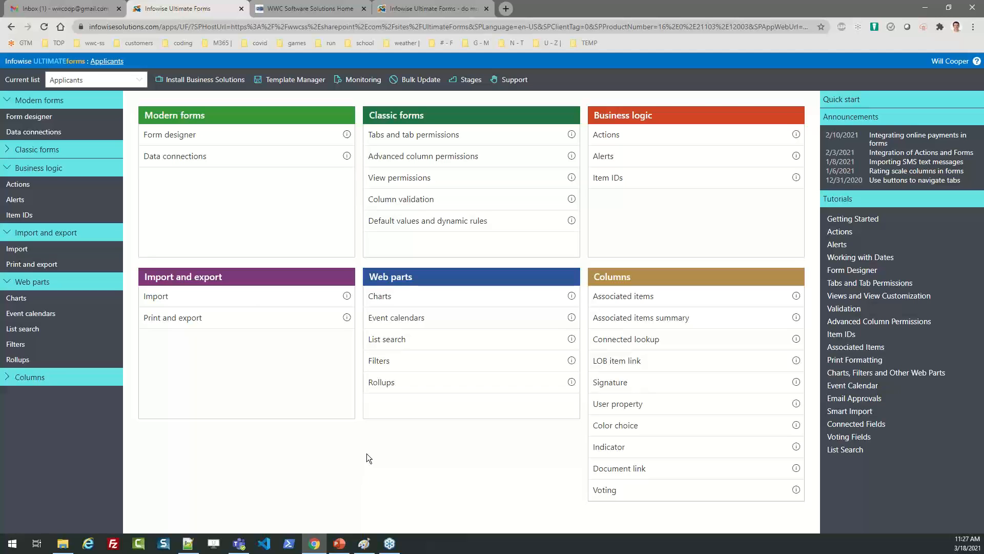
Open the Applicants Job Application Form in the form designer and select the Middle Name field.
{"action": "left_click", "coordinate": [176, 143]}
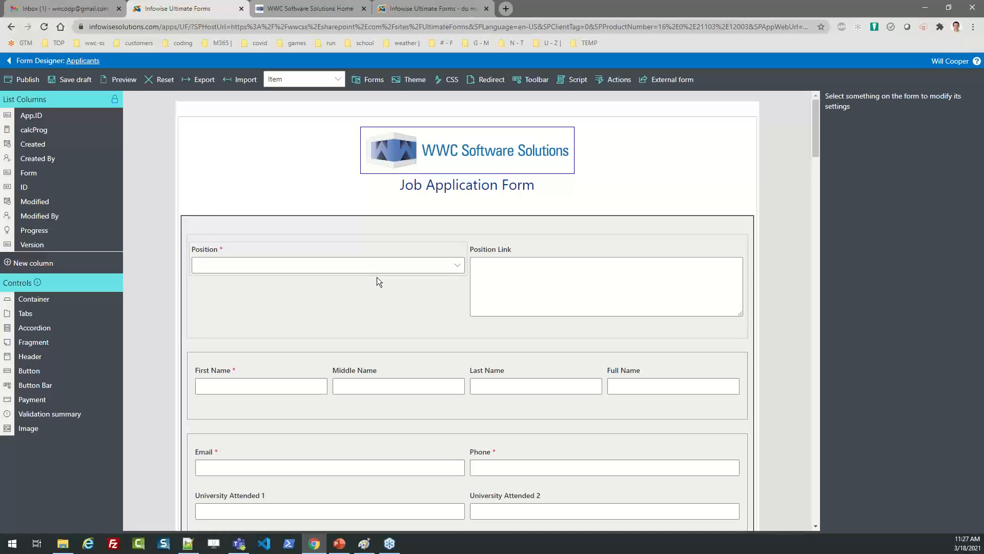
{"action": "left_click", "coordinate": [374, 374]}
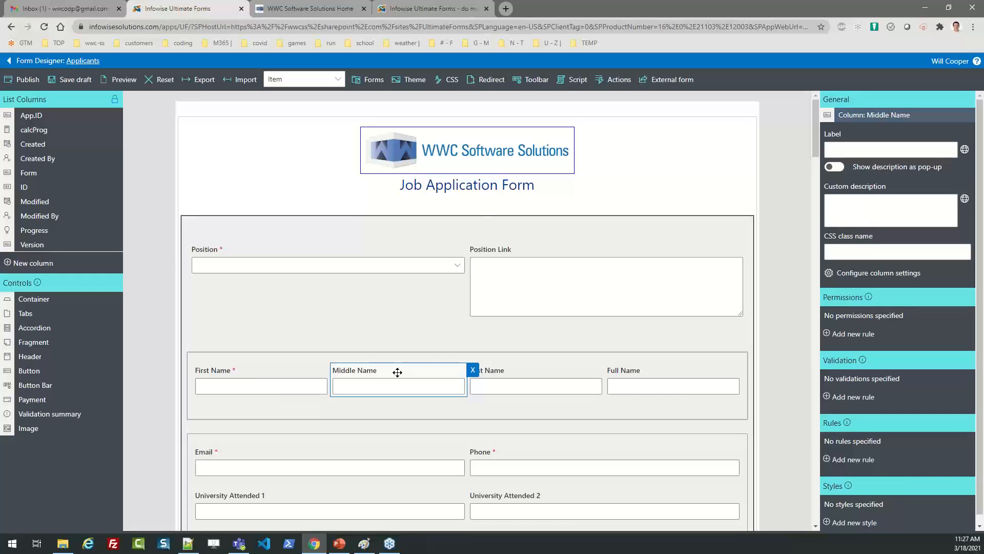
Keep First Name ahead of Middle Name, then open Full Name's [First Name] [Middle Name] [Last Name] rule.
{"action": "left_click_drag", "start_coordinate": [397, 372], "coordinate": [287, 386]}
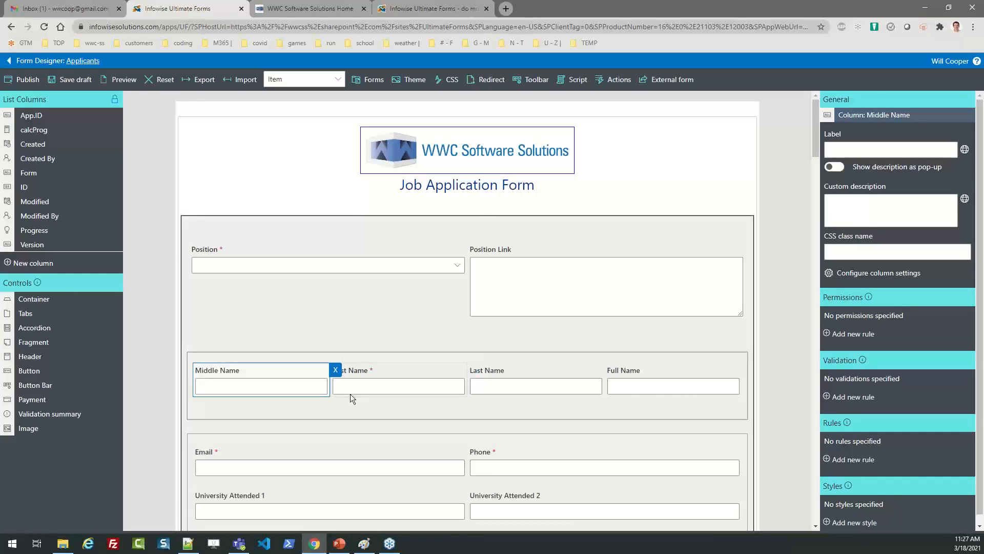
{"action": "left_click_drag", "start_coordinate": [397, 369], "coordinate": [272, 382]}
{"action": "left_click", "coordinate": [623, 371]}
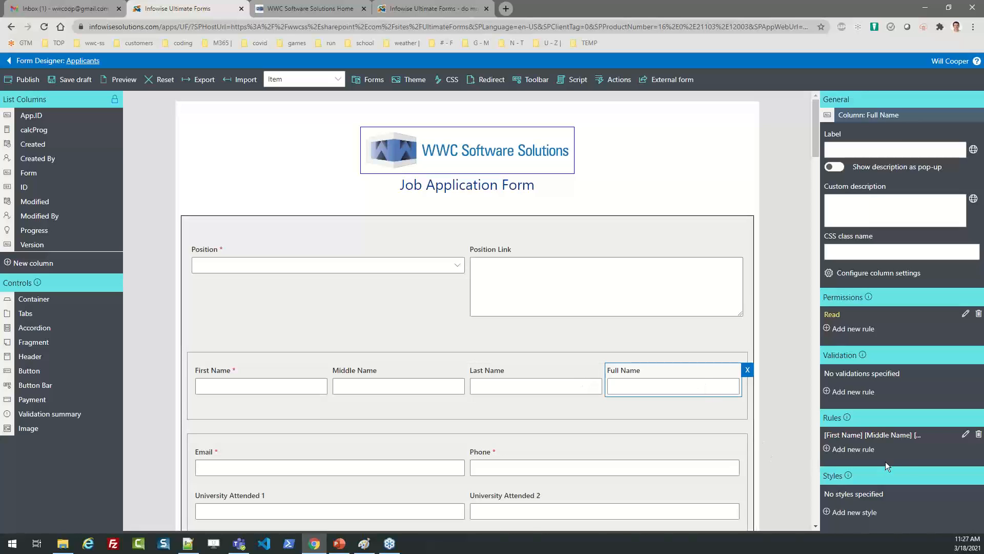
{"action": "left_click", "coordinate": [965, 434]}
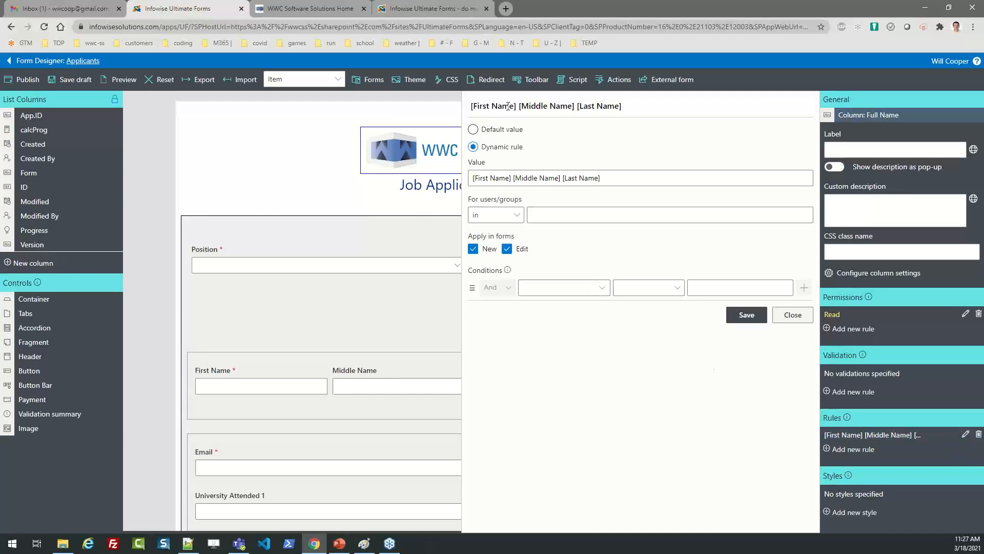
Try adding First Name to the Full Name rule value, then close the editor without saving.
{"action": "left_click", "coordinate": [515, 177]}
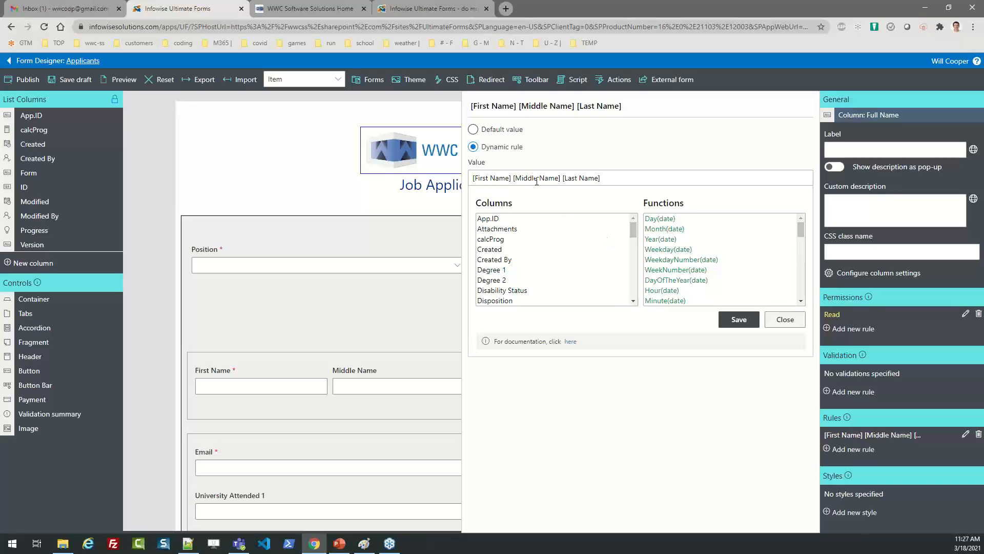
{"action": "scroll", "coordinate": [632, 287], "scroll_direction": "down", "scroll_amount": 1}
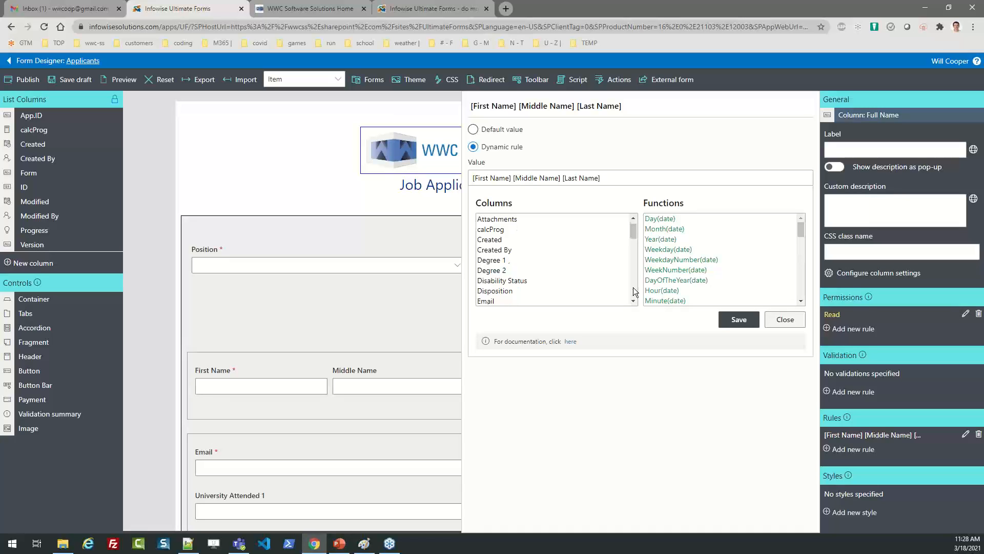
{"action": "scroll", "coordinate": [632, 287], "scroll_direction": "down", "scroll_amount": 3}
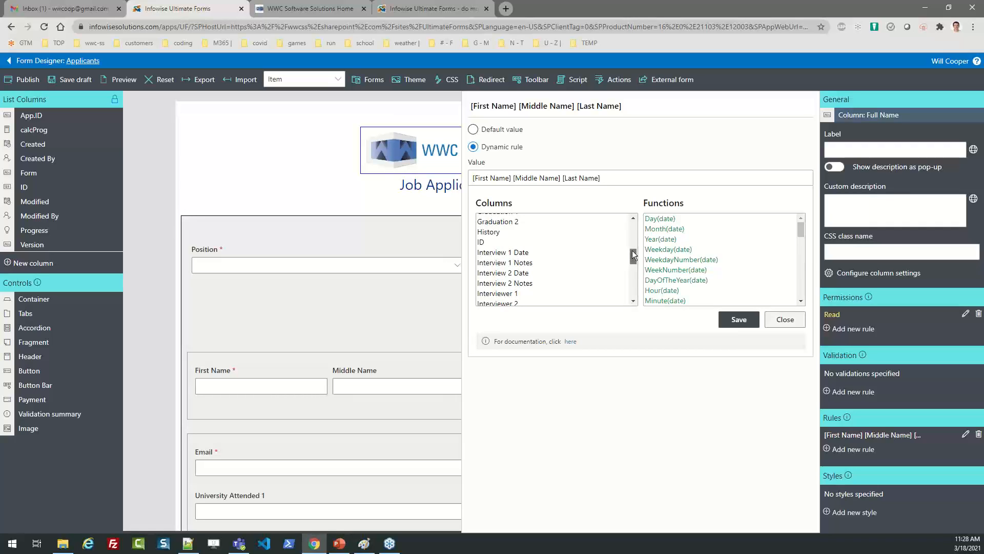
{"action": "scroll", "coordinate": [633, 255], "scroll_direction": "up", "scroll_amount": 3}
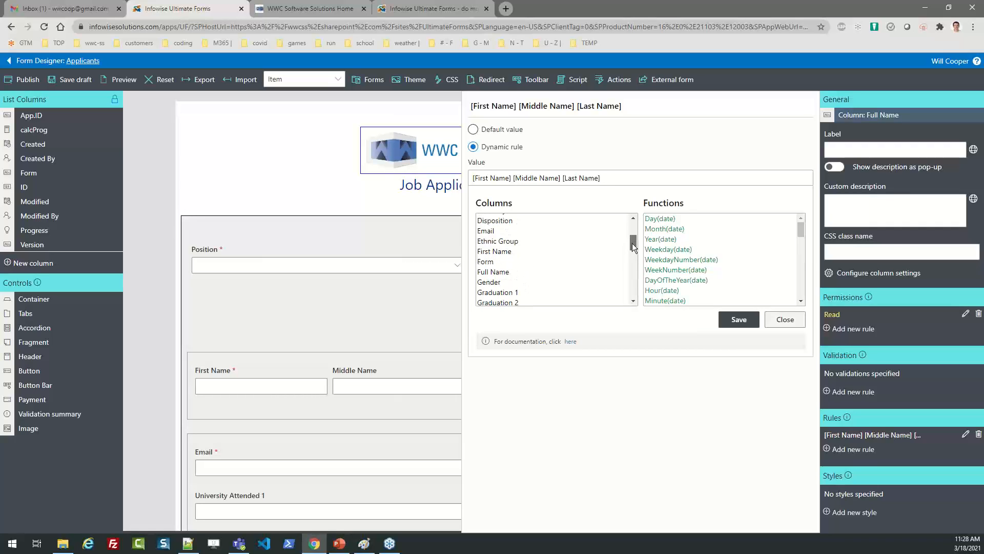
{"action": "double_click", "coordinate": [503, 251]}
{"action": "left_click", "coordinate": [651, 176]}
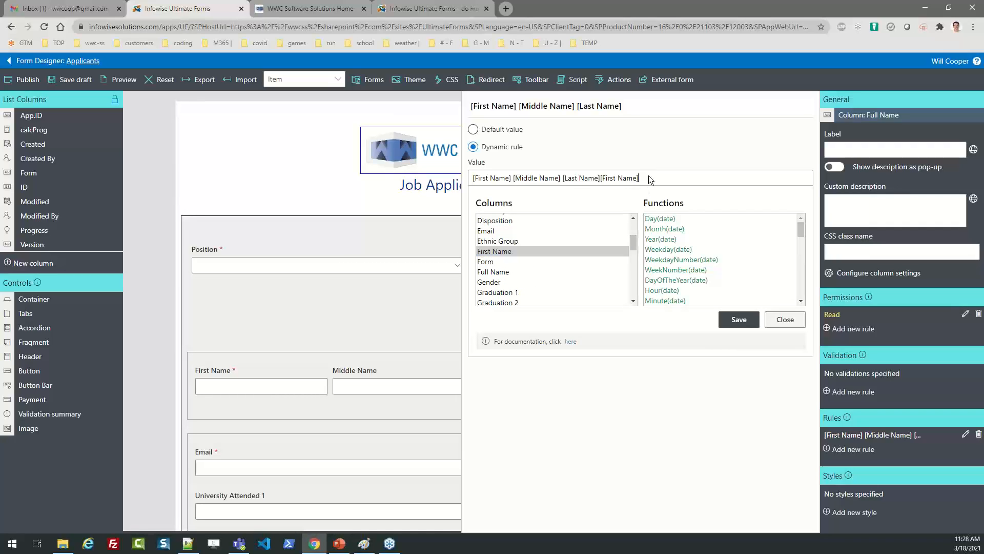
{"action": "left_click", "coordinate": [793, 325]}
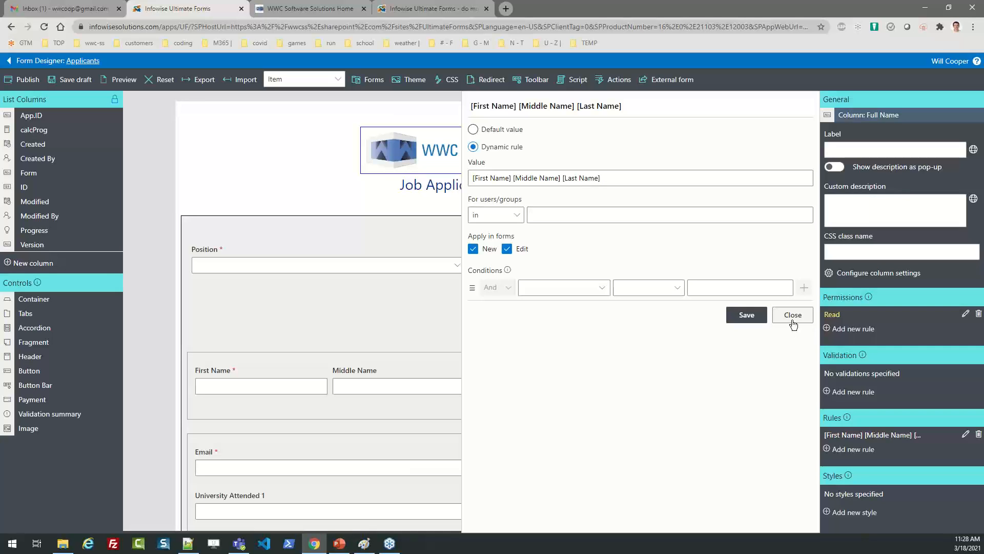
{"action": "left_click", "coordinate": [793, 321]}
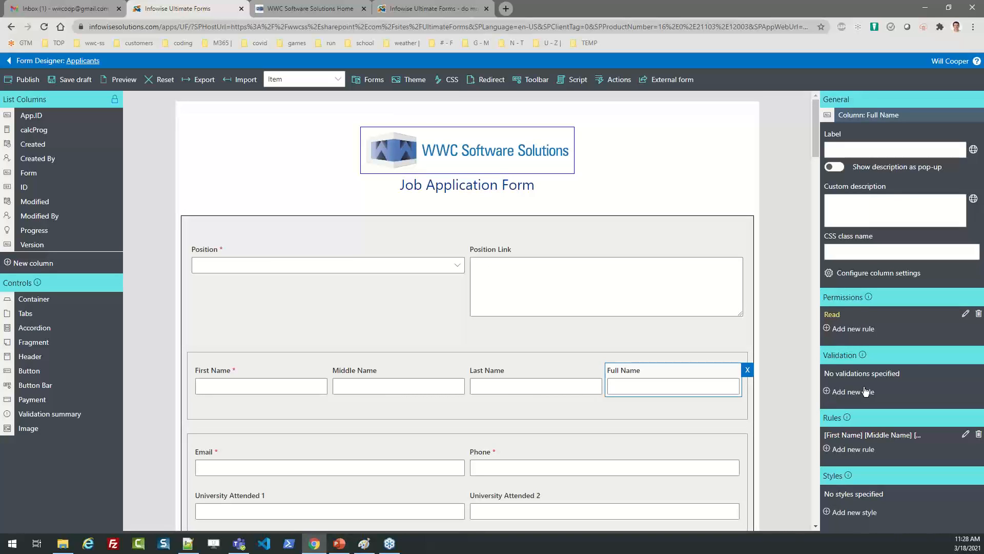
Review Full Name's Read permission rule and close it unchanged.
{"action": "left_click", "coordinate": [965, 314]}
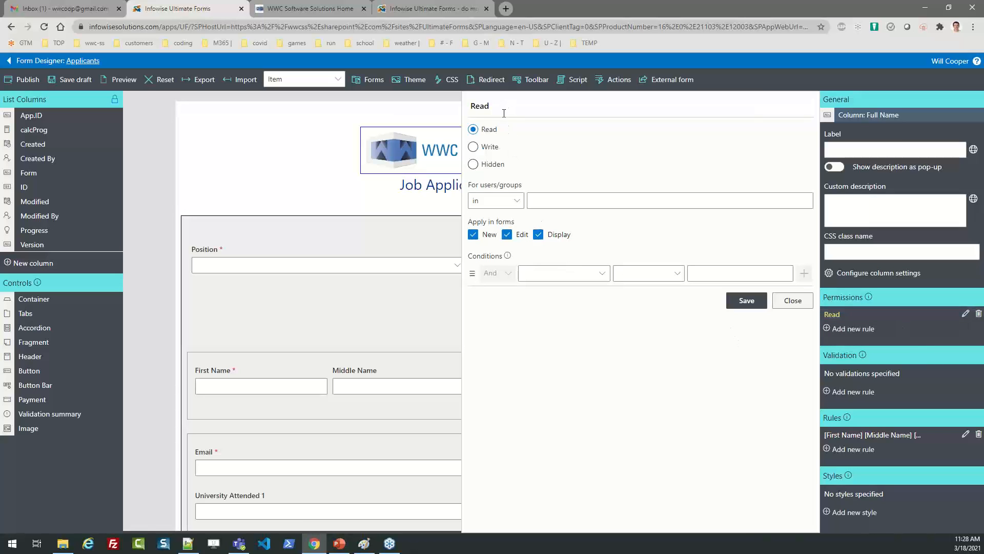
{"action": "double_click", "coordinate": [489, 106]}
{"action": "left_click", "coordinate": [790, 301]}
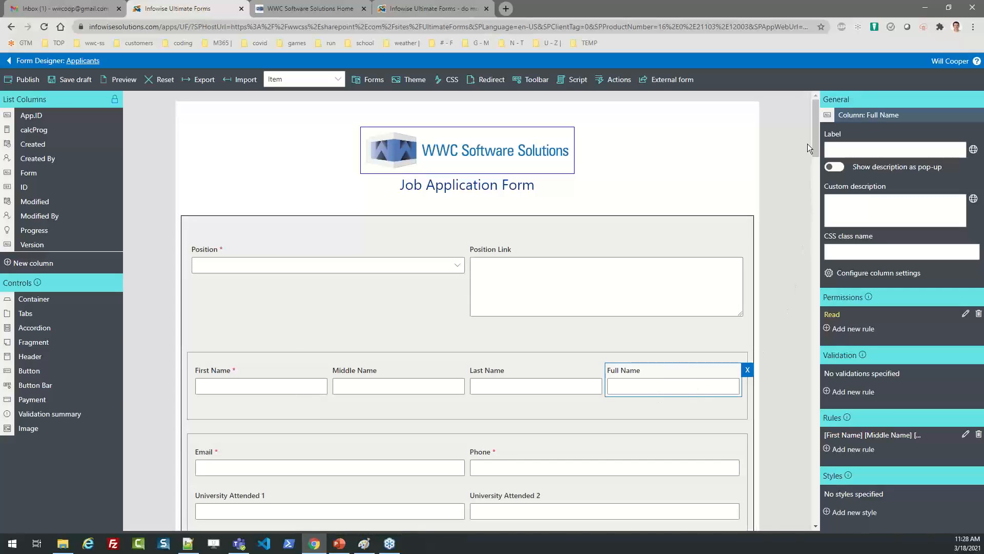
Select the yellow attachment notice above the Attachment 1 and Attachment 2 uploads.
{"action": "scroll", "coordinate": [817, 136], "scroll_direction": "down", "scroll_amount": 4}
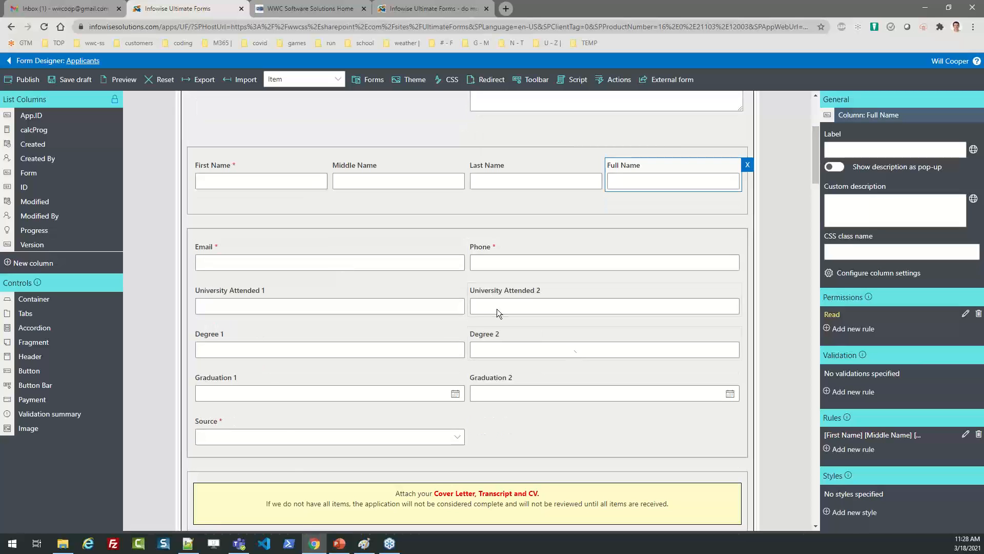
{"action": "scroll", "coordinate": [817, 186], "scroll_direction": "down", "scroll_amount": 2}
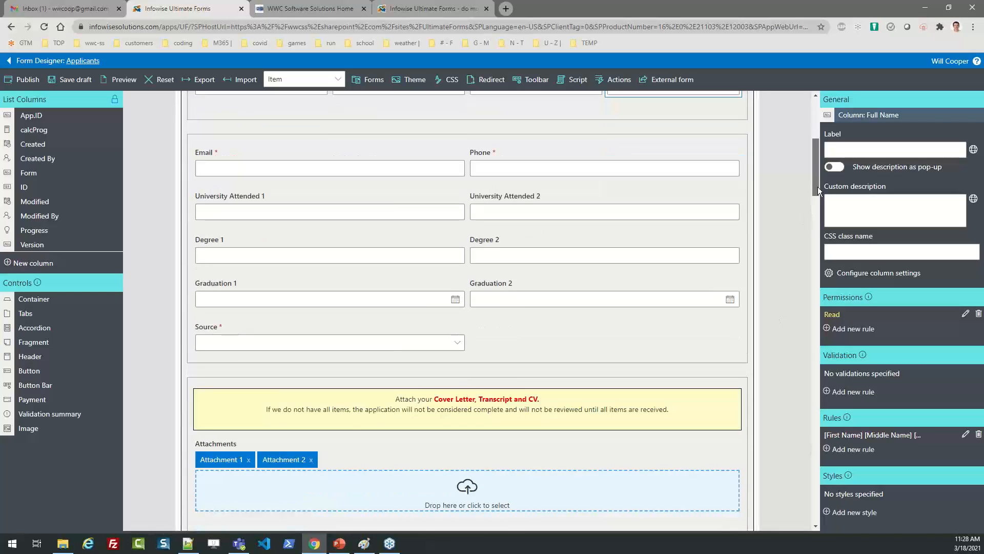
{"action": "left_click", "coordinate": [580, 384]}
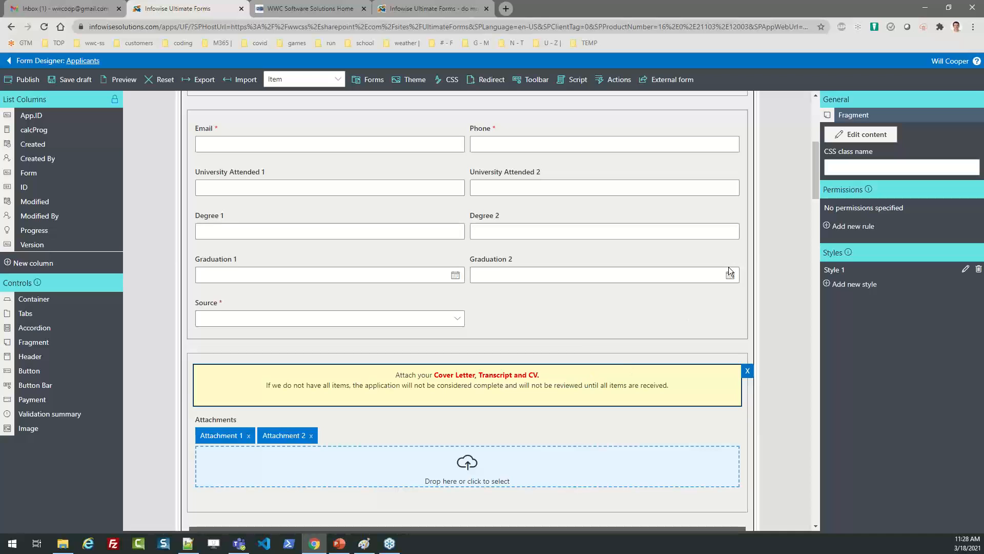
Set all of the attachment notice's instruction text to an 18px font size.
{"action": "left_click", "coordinate": [861, 135]}
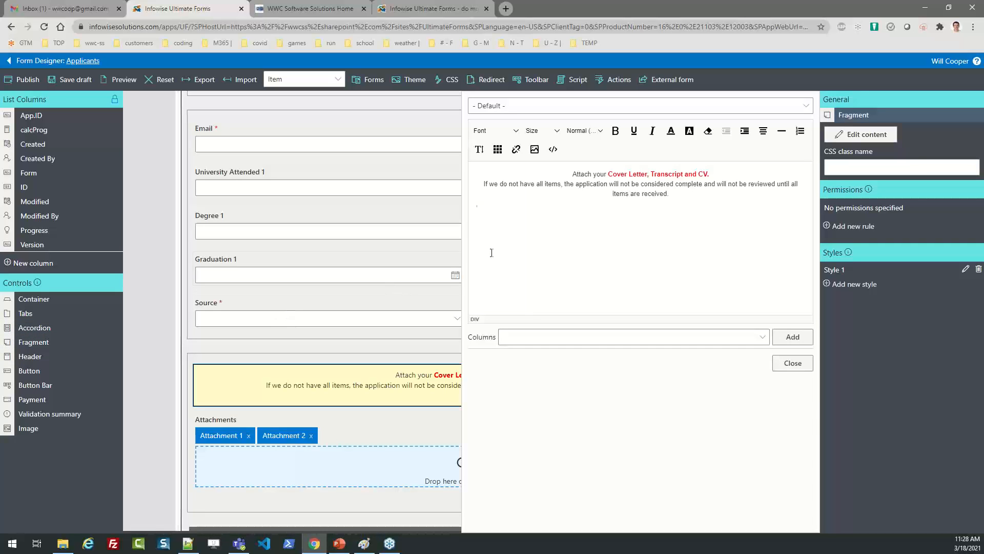
{"action": "left_click", "coordinate": [623, 207]}
{"action": "left_click_drag", "start_coordinate": [674, 192], "coordinate": [523, 171]}
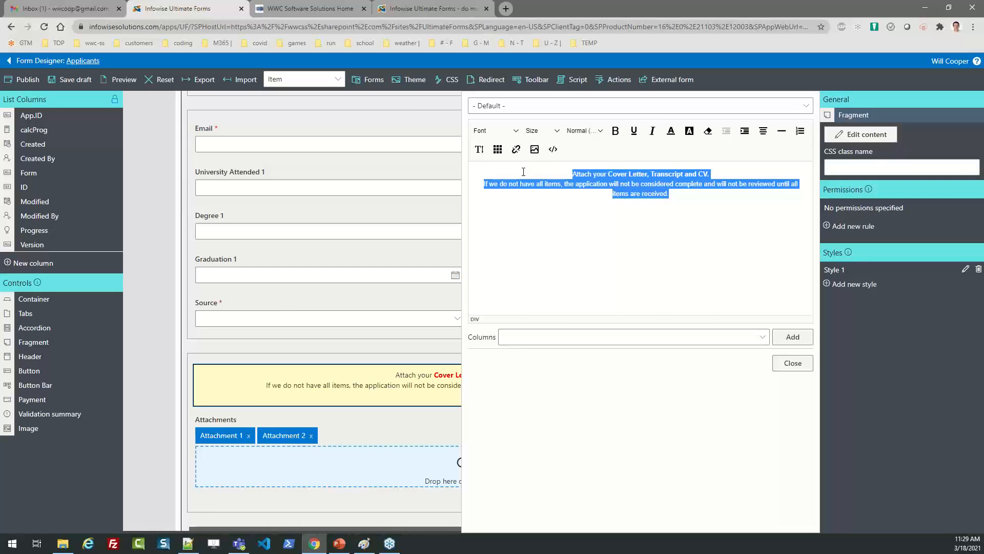
{"action": "left_click", "coordinate": [538, 131]}
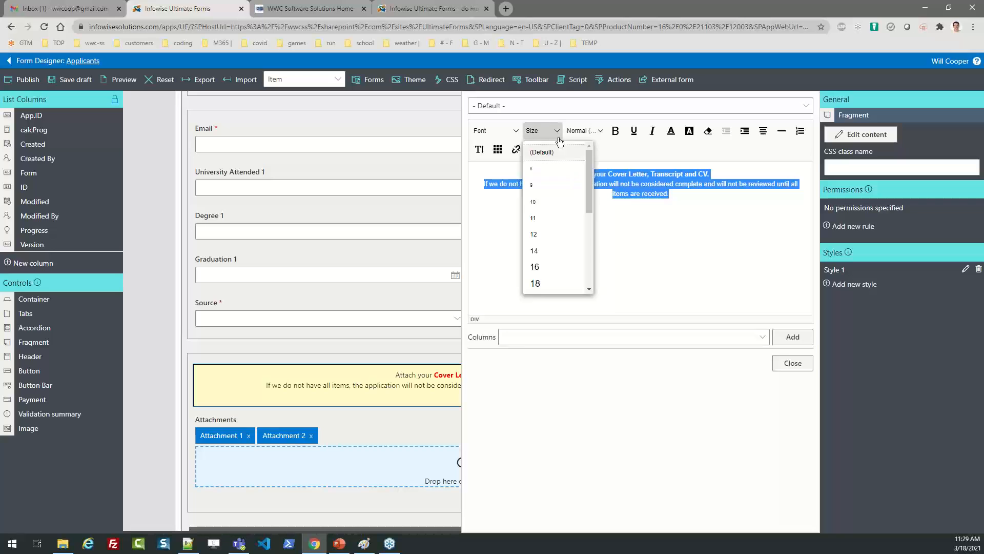
{"action": "left_click", "coordinate": [567, 281]}
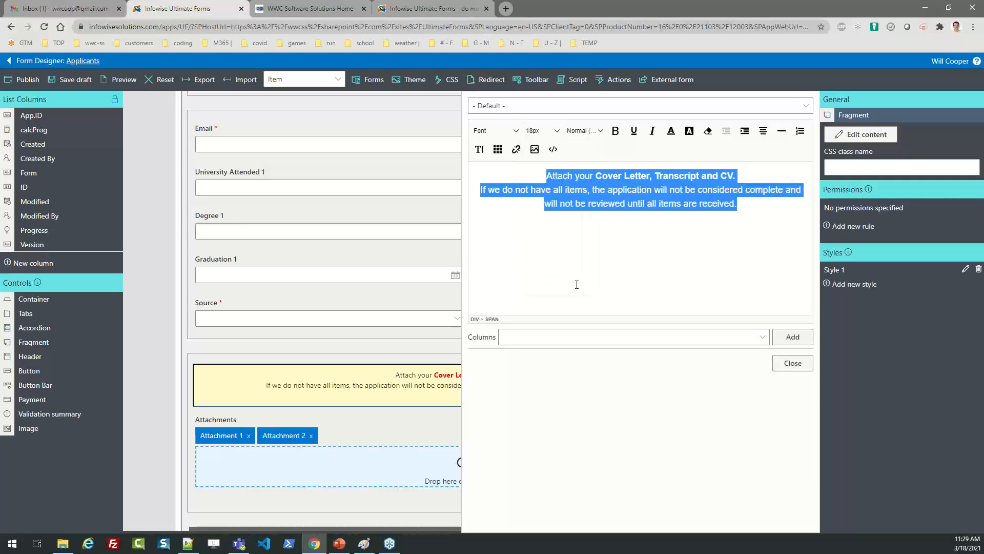
{"action": "left_click", "coordinate": [732, 204]}
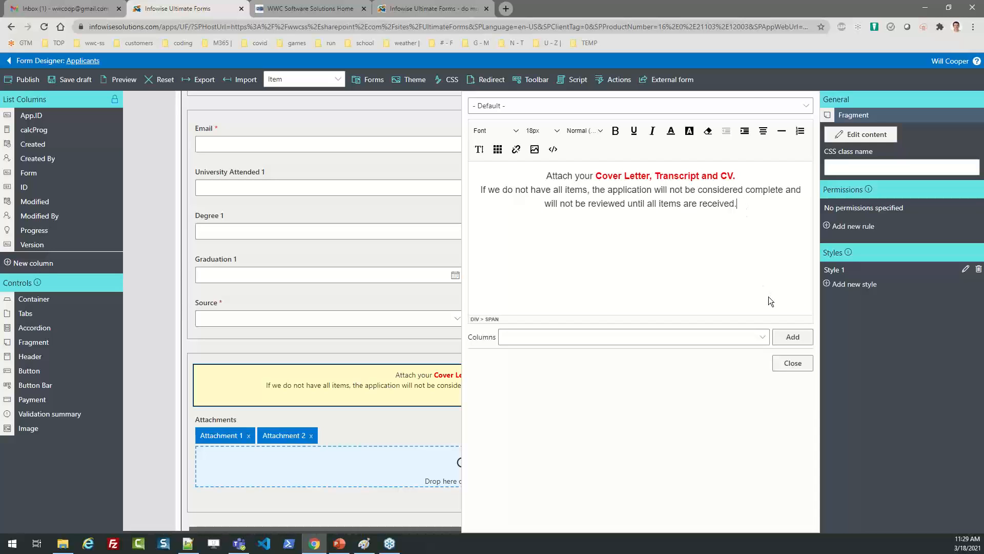
{"action": "left_click", "coordinate": [790, 366]}
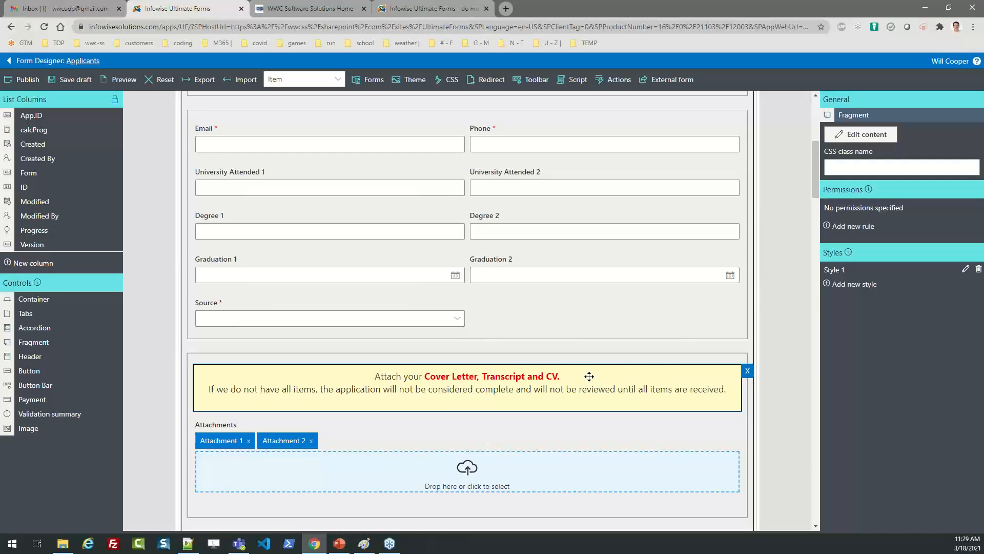
Give the attachment notice's Style 1 a light green background and a 3px border.
{"action": "left_click", "coordinate": [967, 268]}
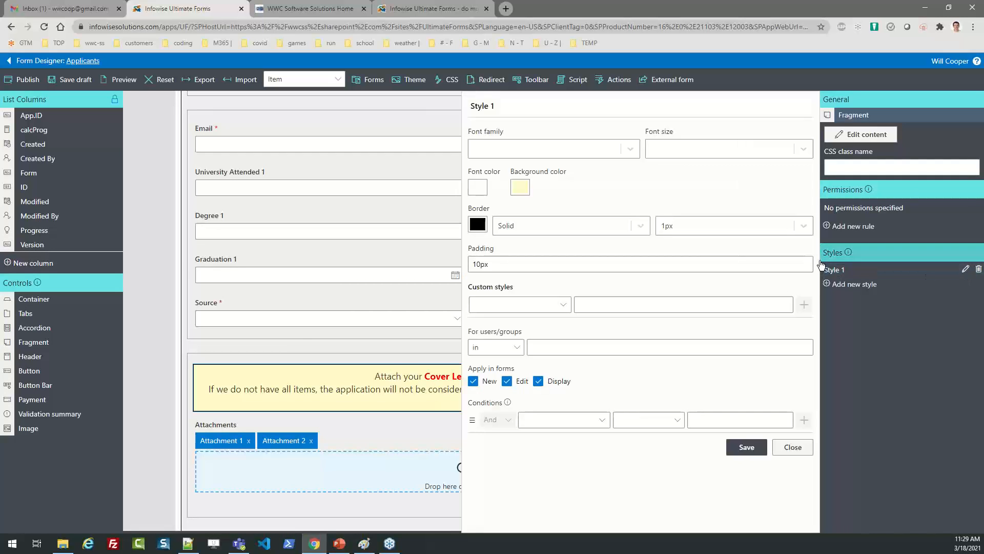
{"action": "left_click", "coordinate": [529, 193]}
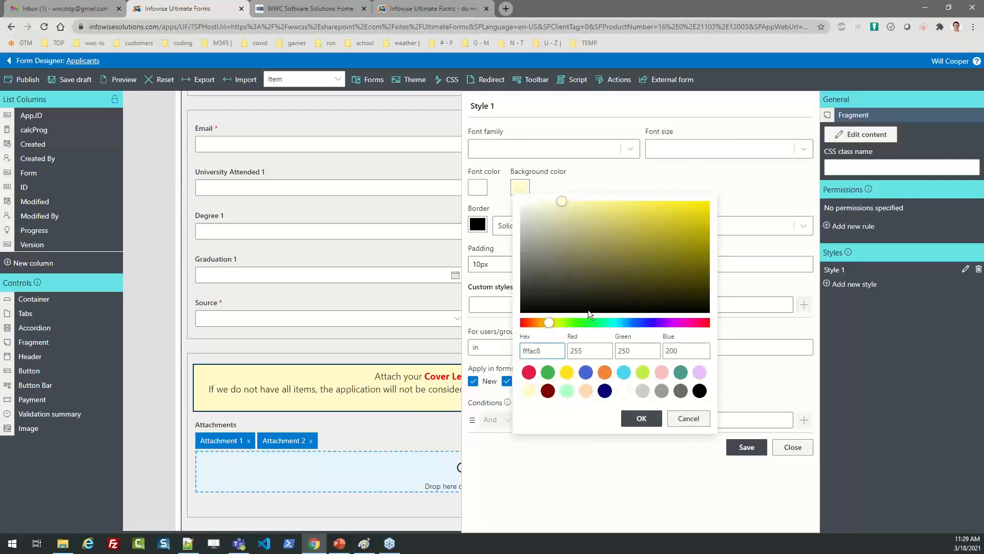
{"action": "left_click", "coordinate": [567, 391]}
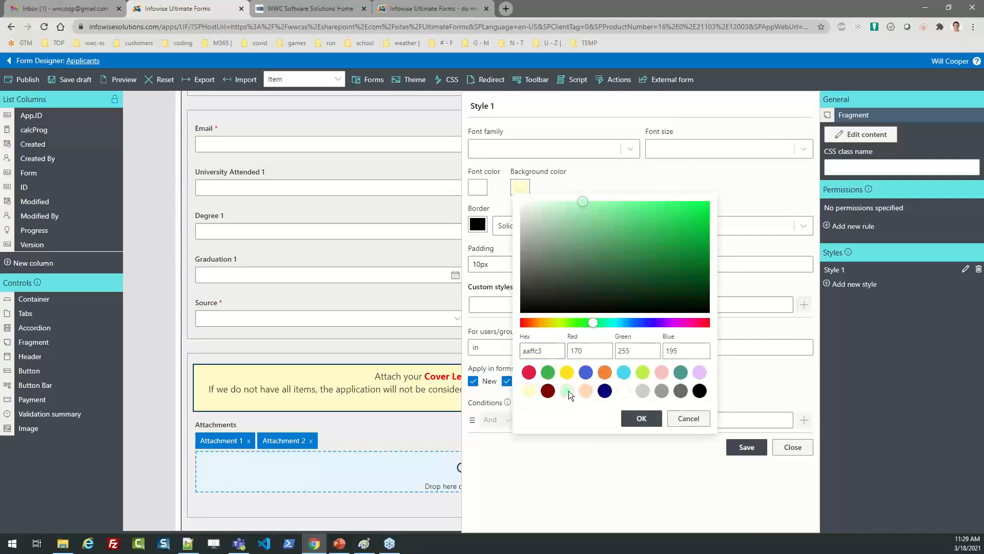
{"action": "left_click", "coordinate": [644, 420]}
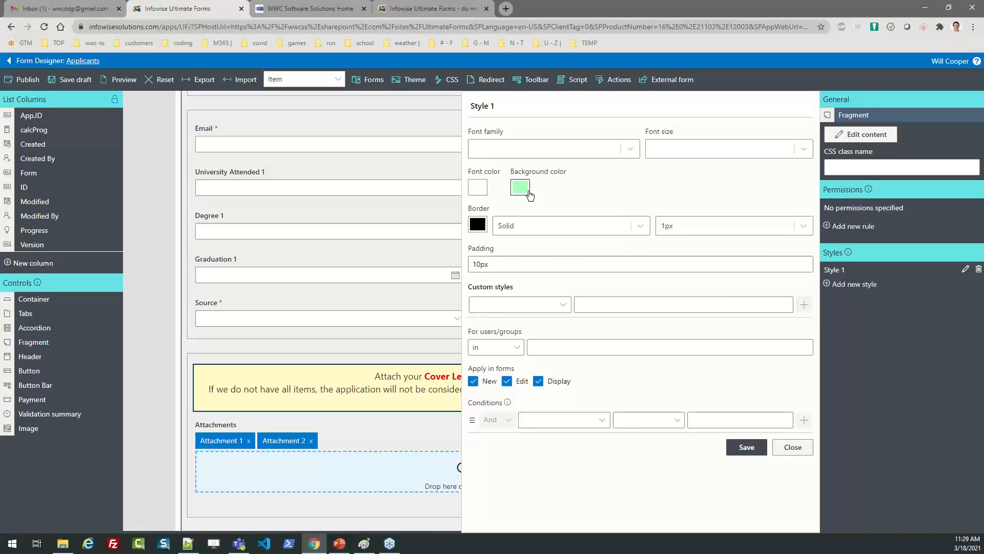
{"action": "left_click", "coordinate": [797, 228]}
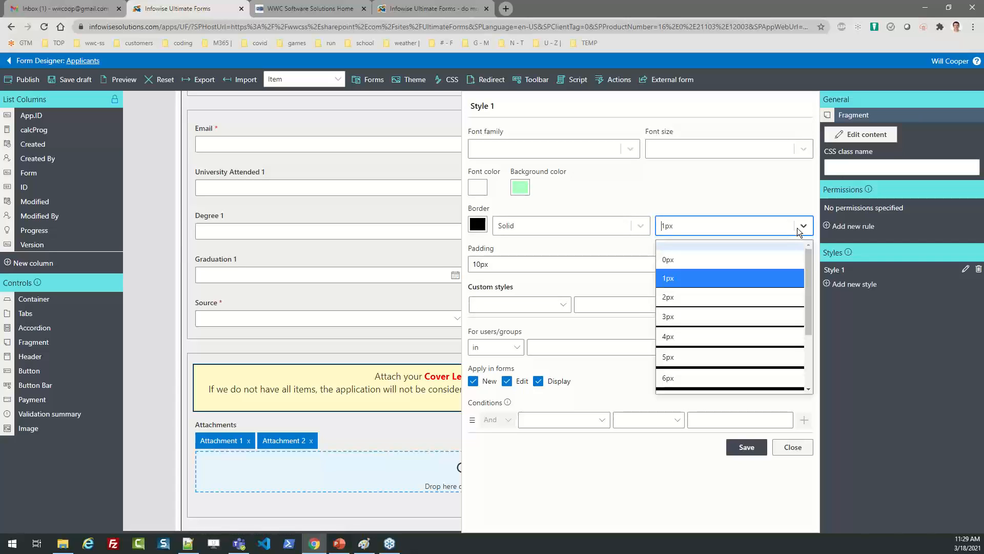
{"action": "left_click", "coordinate": [724, 322]}
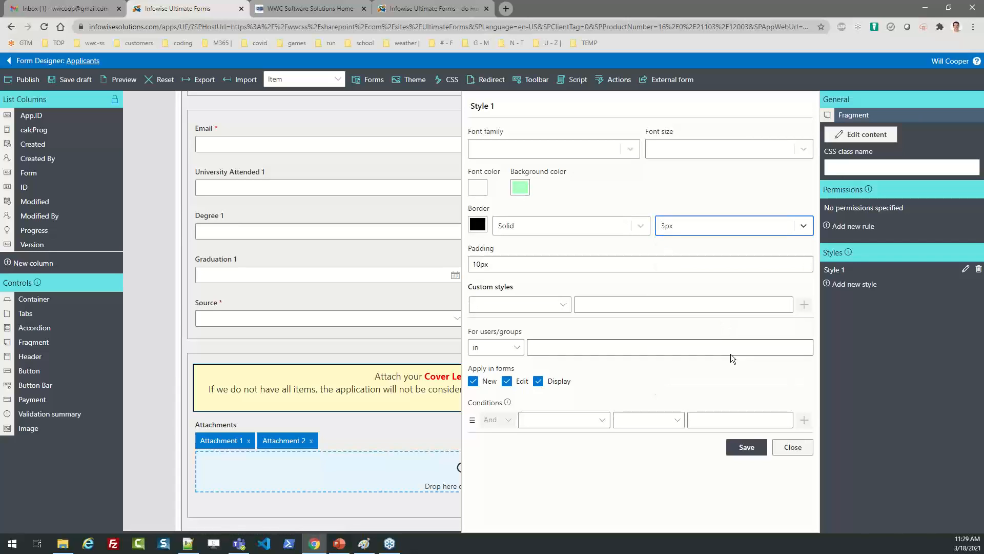
{"action": "left_click", "coordinate": [746, 447]}
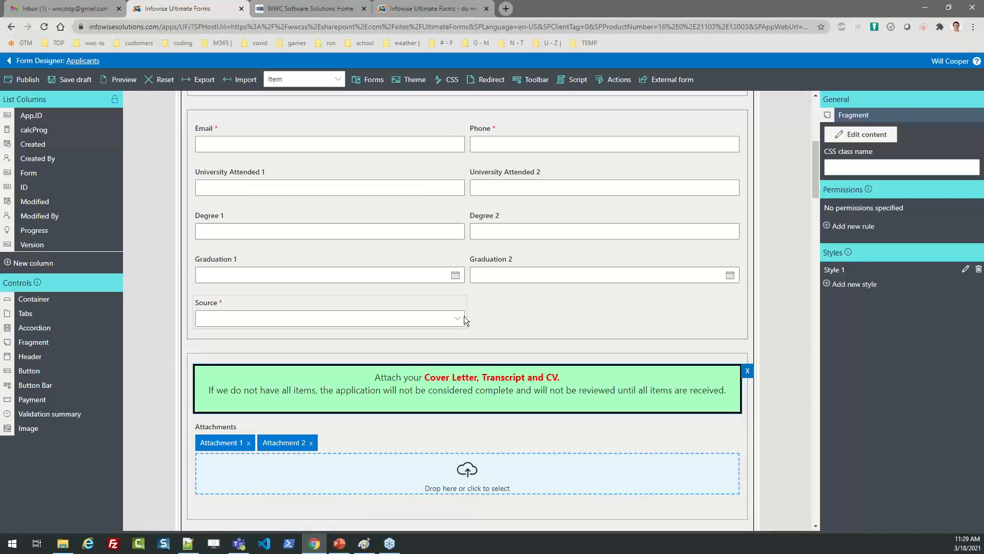
{"action": "left_click", "coordinate": [489, 310]}
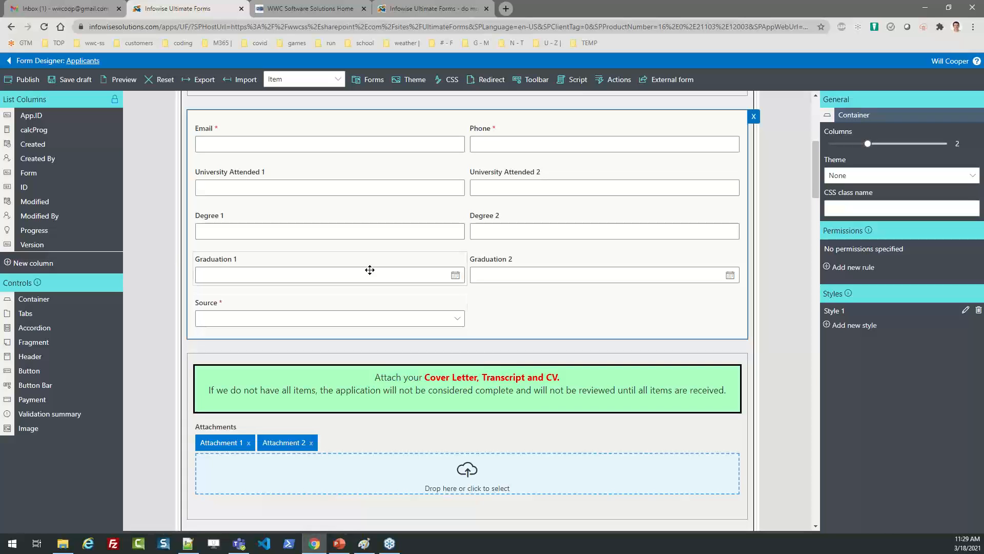
Publish the Job Application Form to all users and dismiss the success message.
{"action": "left_click", "coordinate": [25, 80]}
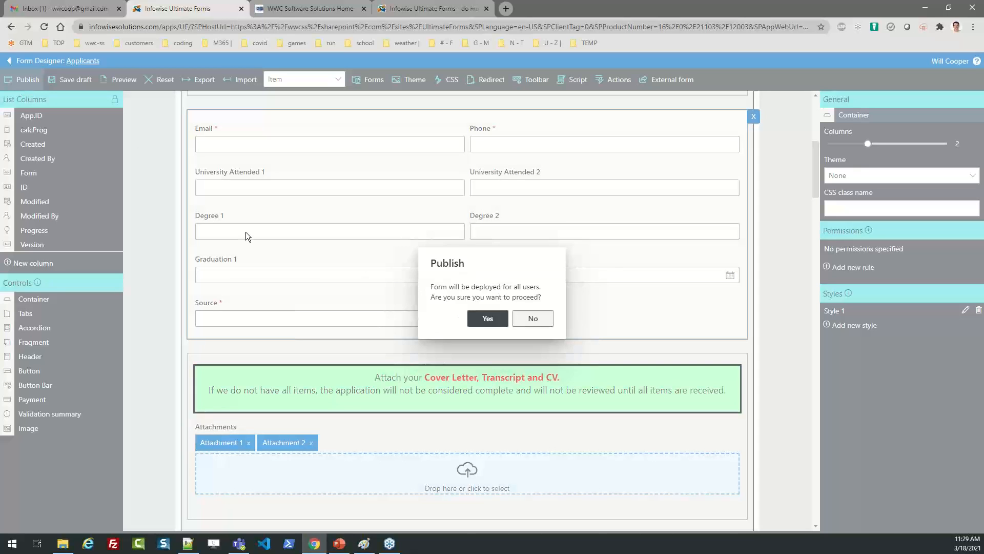
{"action": "left_click", "coordinate": [487, 318]}
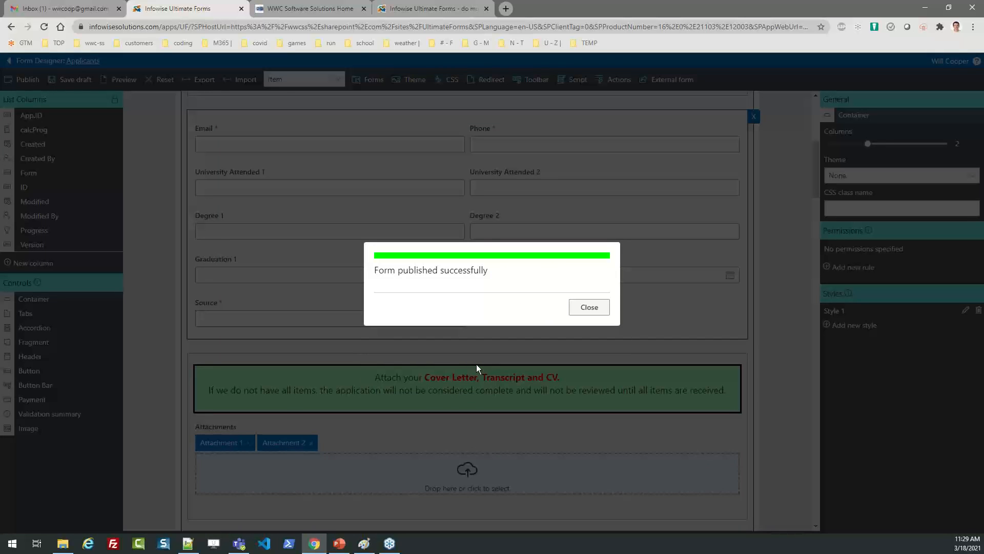
{"action": "left_click", "coordinate": [589, 307]}
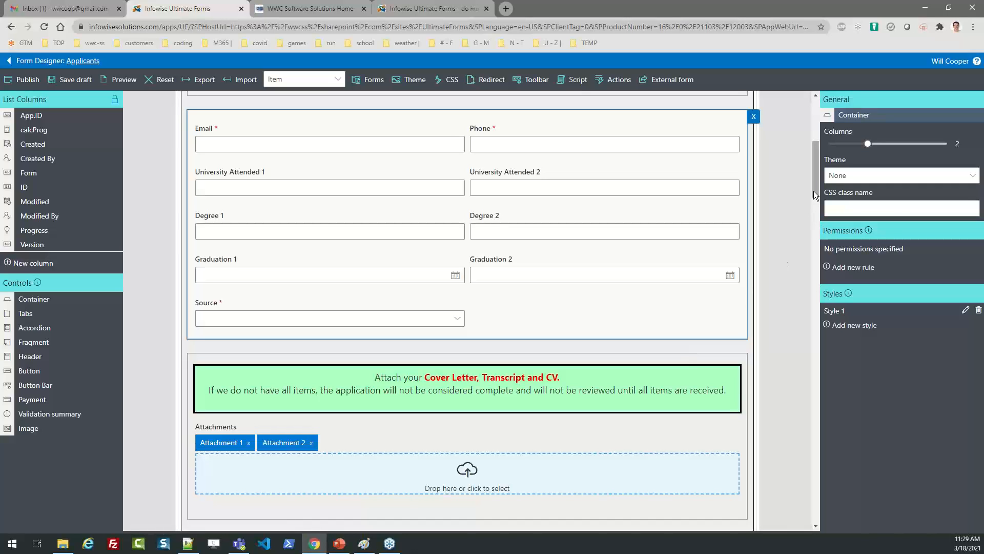
Select the WWC Software Solutions Staff Updates header and change its icon to Ferry.
{"action": "left_click_drag", "start_coordinate": [814, 187], "coordinate": [817, 210]}
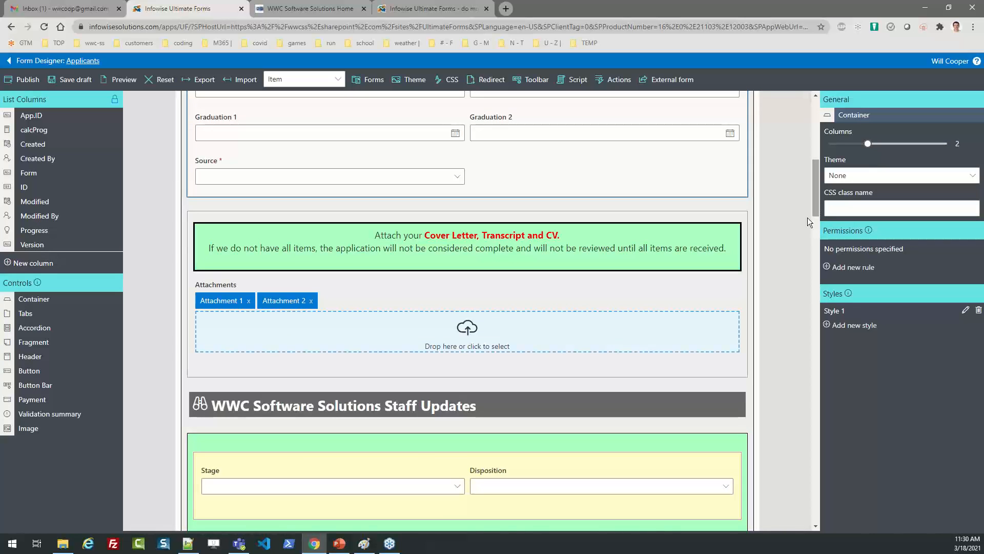
{"action": "left_click_drag", "start_coordinate": [816, 200], "coordinate": [816, 211]}
{"action": "left_click", "coordinate": [506, 312]}
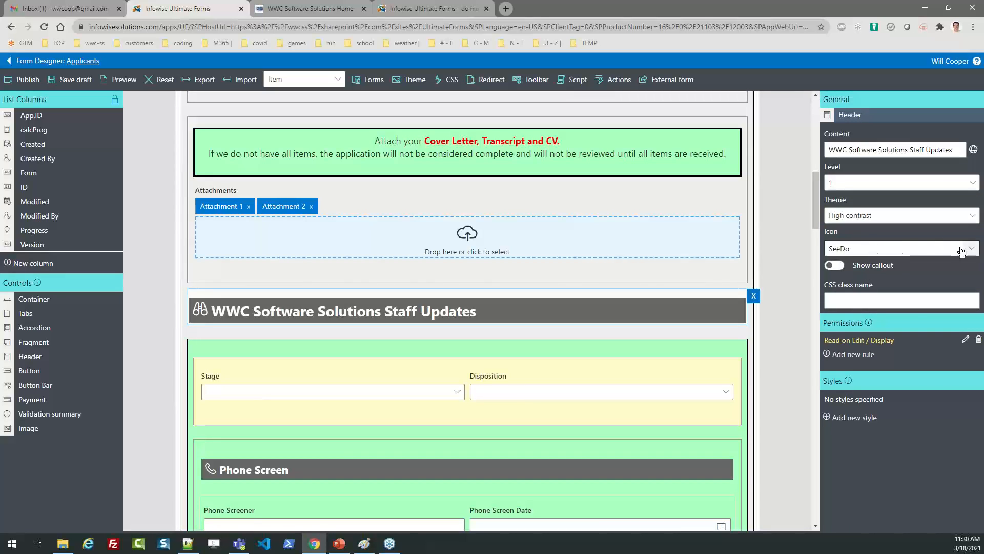
{"action": "left_click", "coordinate": [970, 250]}
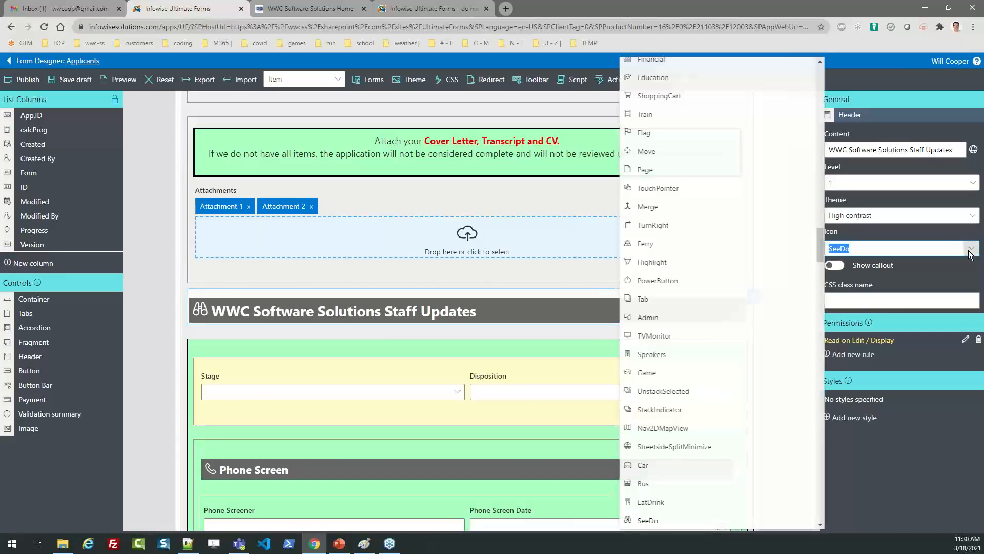
{"action": "left_click", "coordinate": [688, 249]}
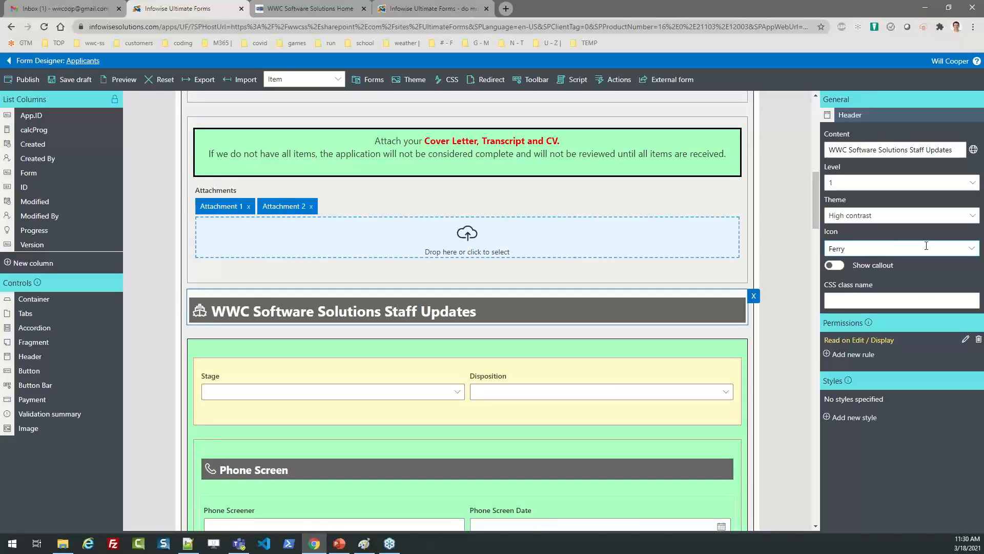
Keep the header's High contrast theme and make it a level 3 heading.
{"action": "left_click", "coordinate": [897, 215]}
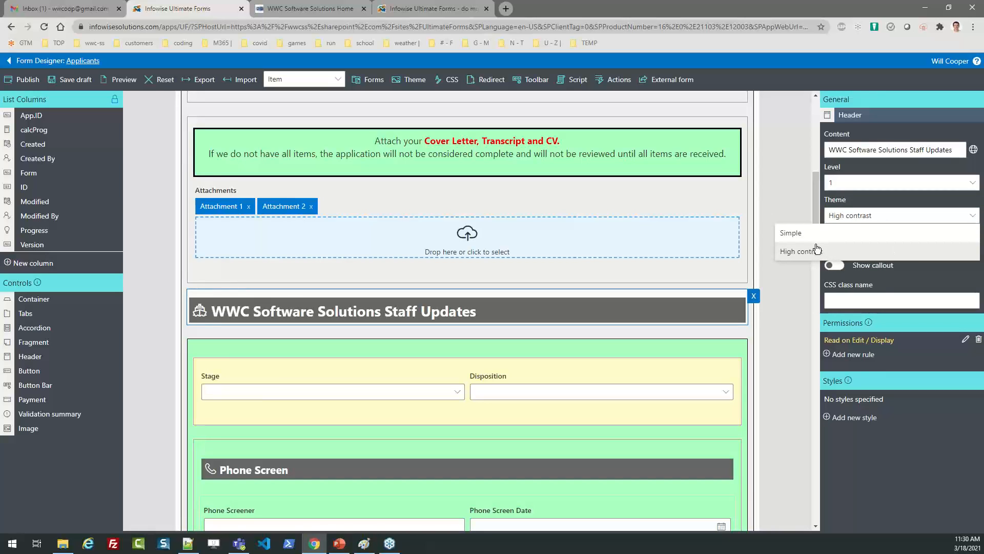
{"action": "left_click", "coordinate": [797, 233]}
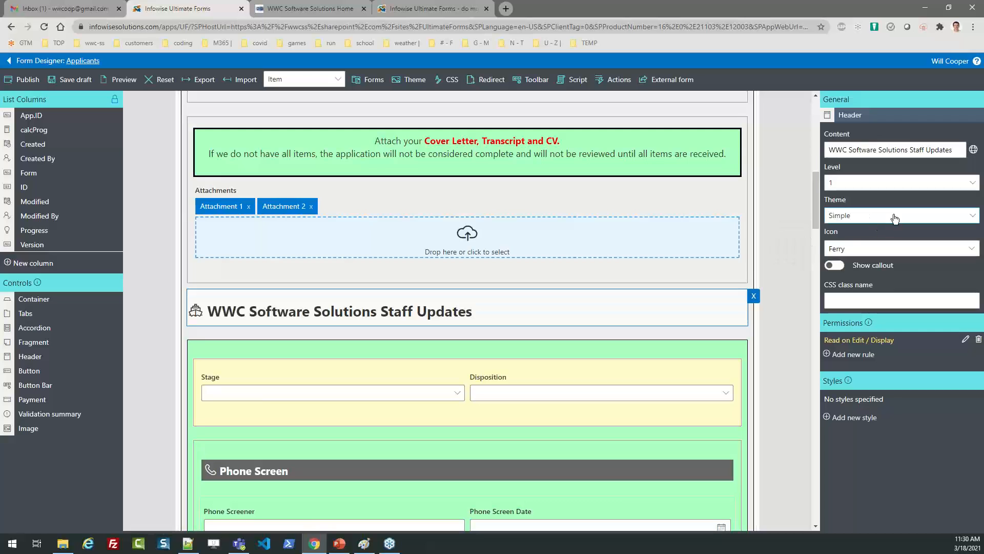
{"action": "left_click", "coordinate": [895, 219]}
{"action": "left_click", "coordinate": [810, 252]}
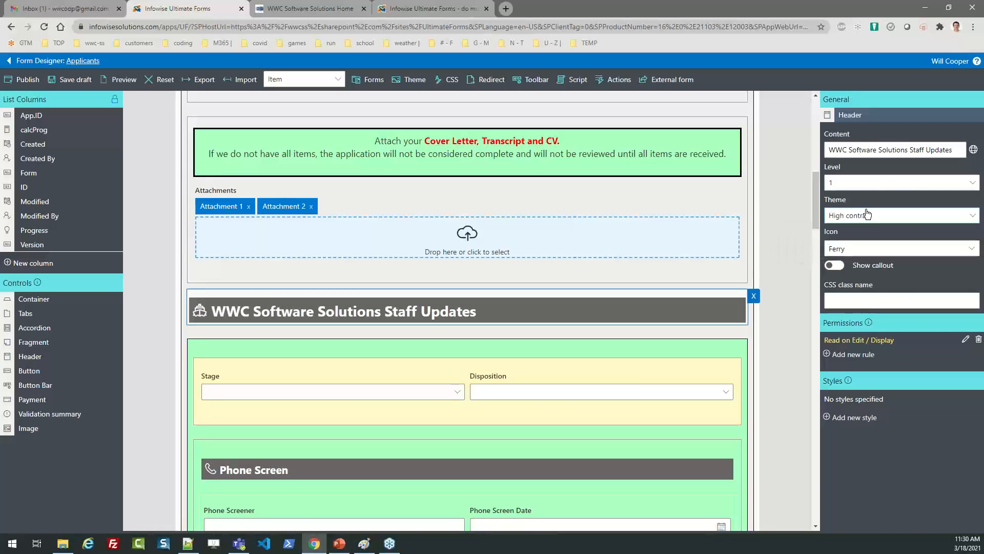
{"action": "left_click", "coordinate": [853, 182]}
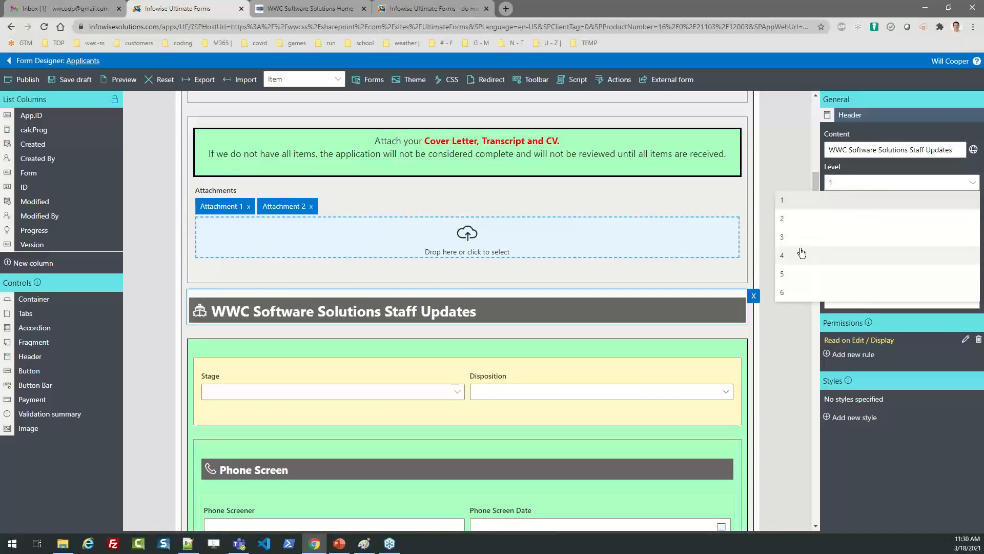
{"action": "left_click", "coordinate": [801, 238]}
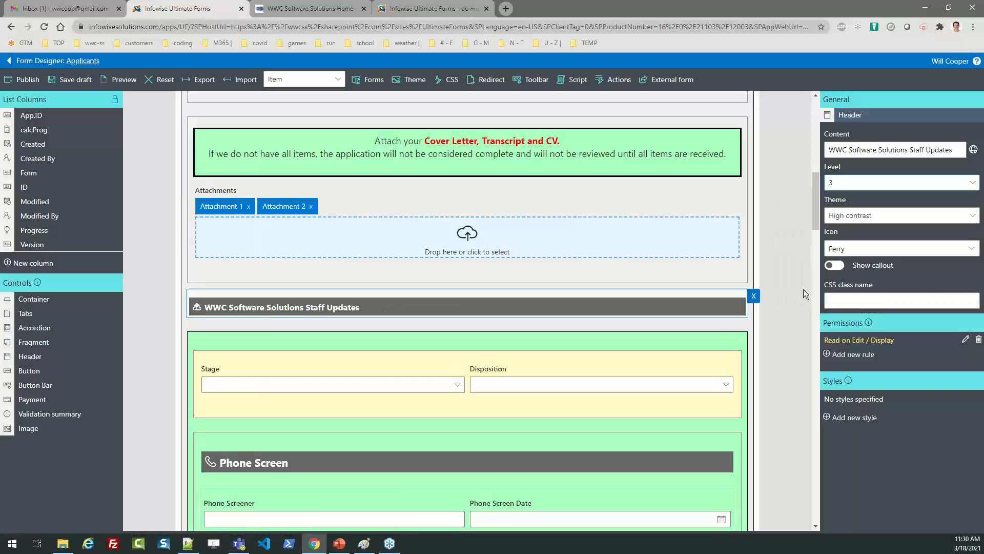
{"action": "left_click_drag", "start_coordinate": [816, 205], "coordinate": [817, 227]}
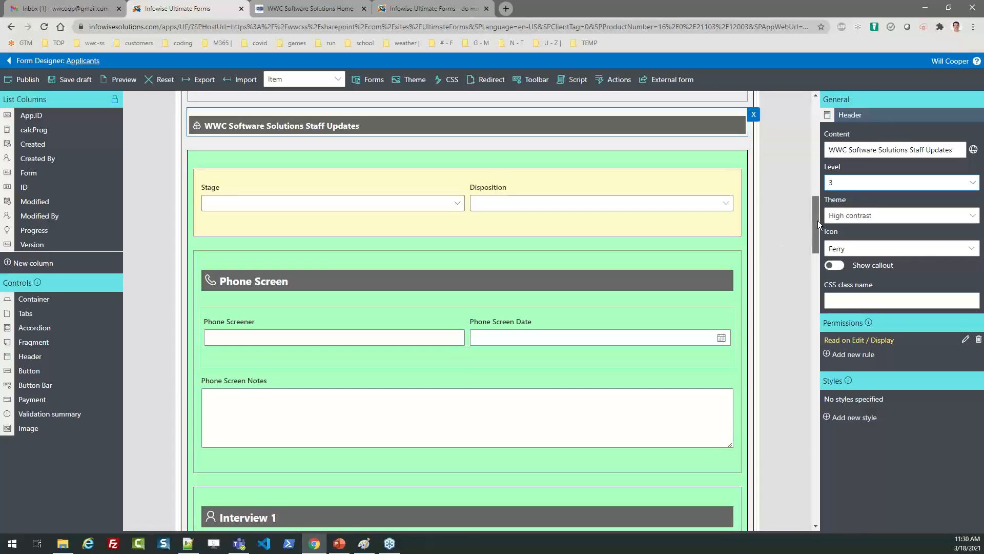
{"action": "left_click_drag", "start_coordinate": [817, 221], "coordinate": [817, 230]}
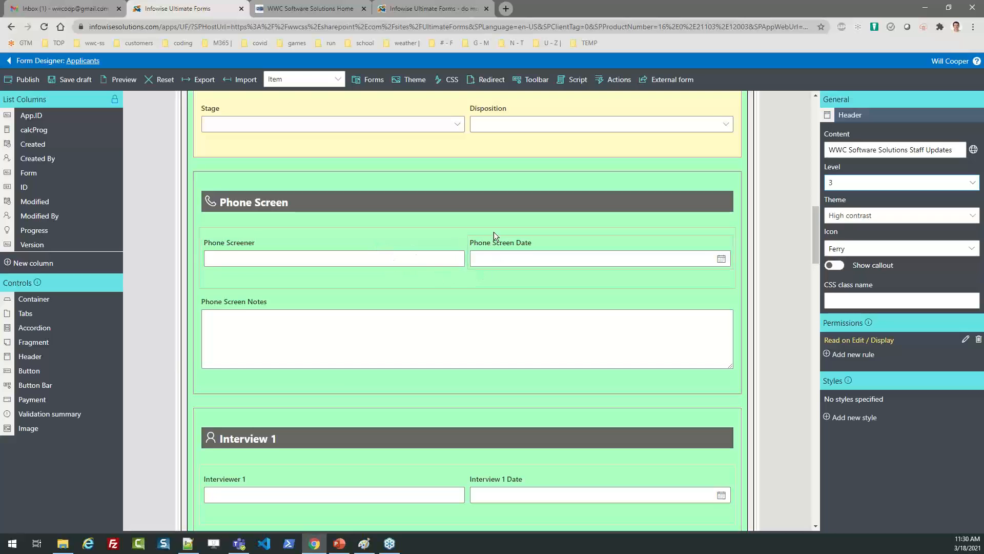
{"action": "left_click", "coordinate": [463, 228]}
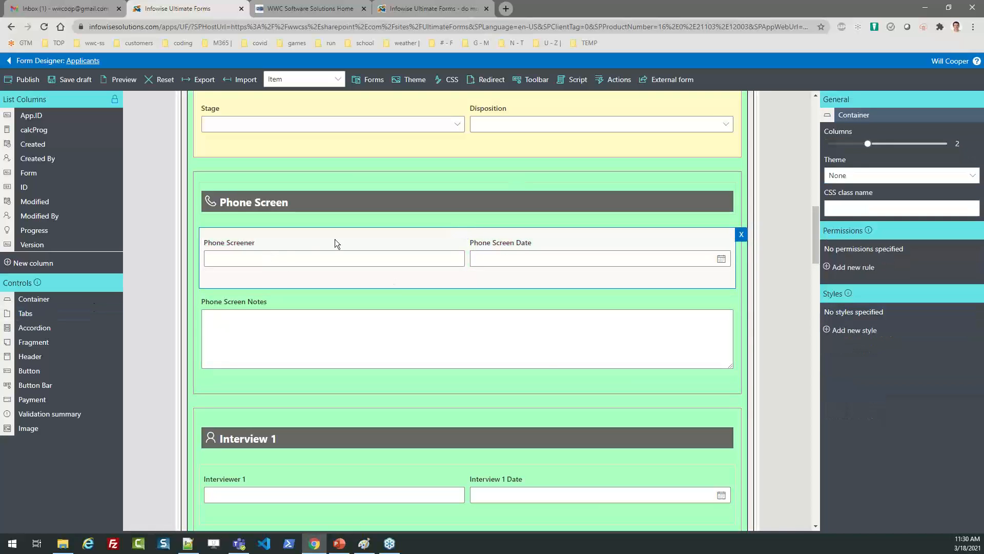
{"action": "mouse_move", "coordinate": [869, 143]}
{"action": "left_mouse_down"}
{"action": "mouse_move", "coordinate": [941, 149]}
{"action": "mouse_move", "coordinate": [836, 149]}
{"action": "mouse_move", "coordinate": [878, 146]}
{"action": "left_mouse_up"}
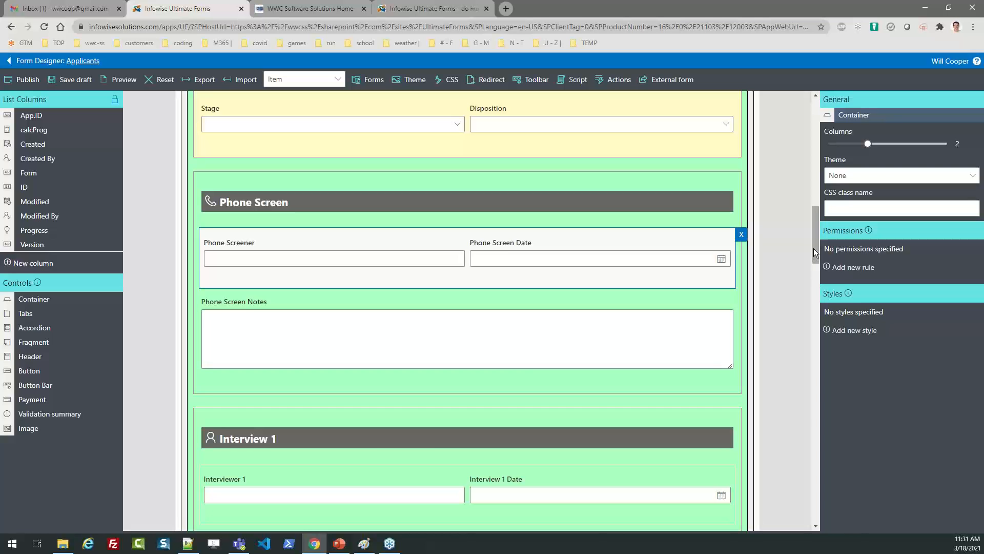
{"action": "left_click_drag", "start_coordinate": [814, 252], "coordinate": [809, 215]}
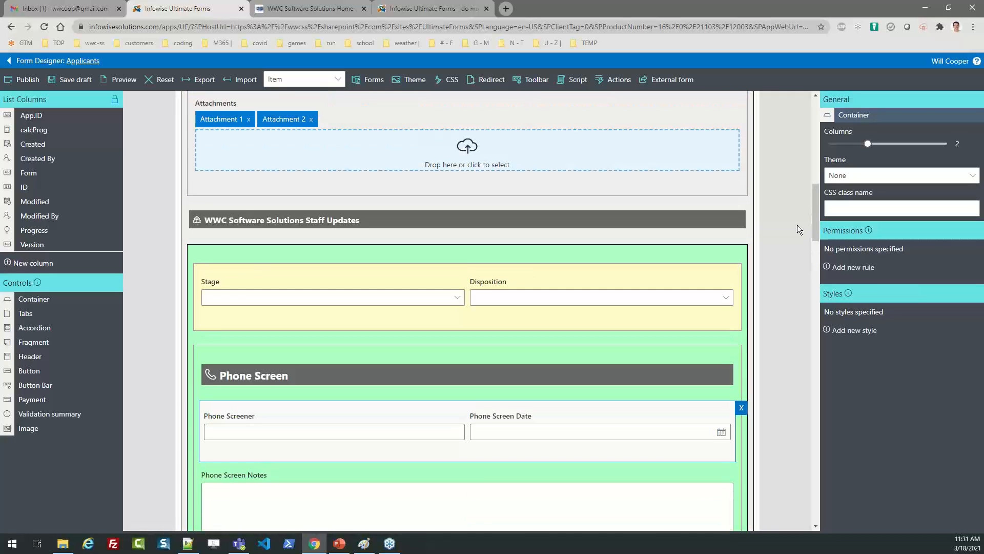
{"action": "left_click", "coordinate": [702, 247]}
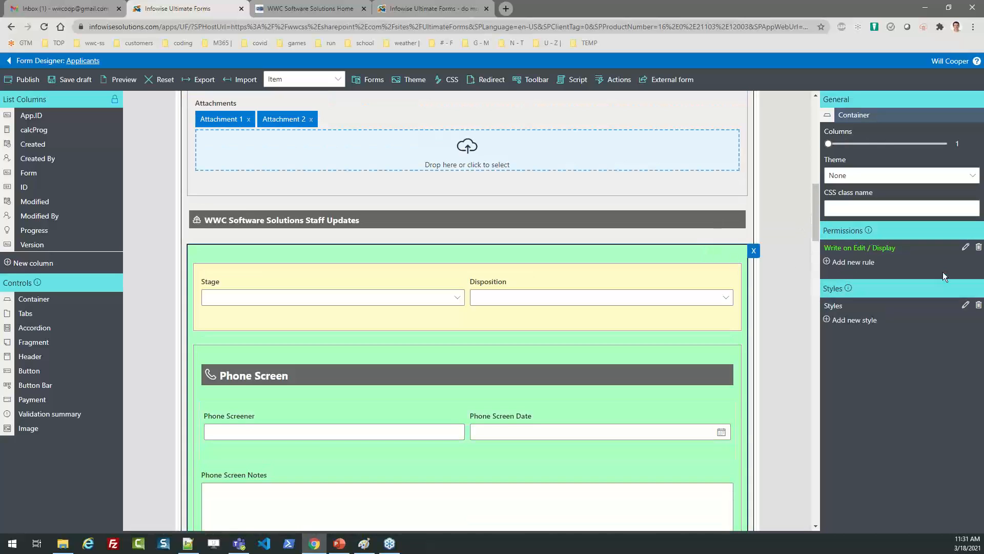
{"action": "left_click", "coordinate": [966, 248]}
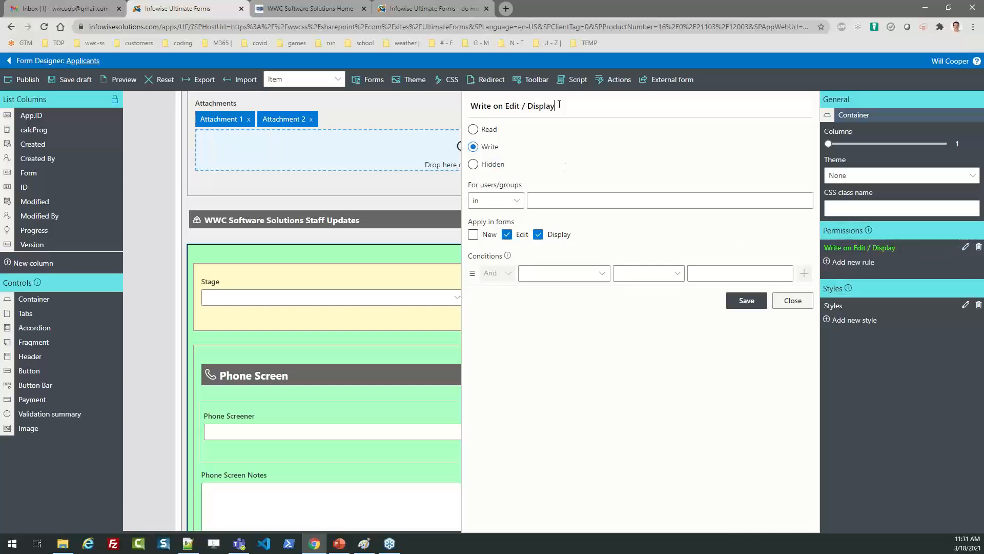
{"action": "left_click_drag", "start_coordinate": [560, 105], "coordinate": [441, 126]}
{"action": "left_click", "coordinate": [586, 141]}
{"action": "left_click", "coordinate": [793, 301]}
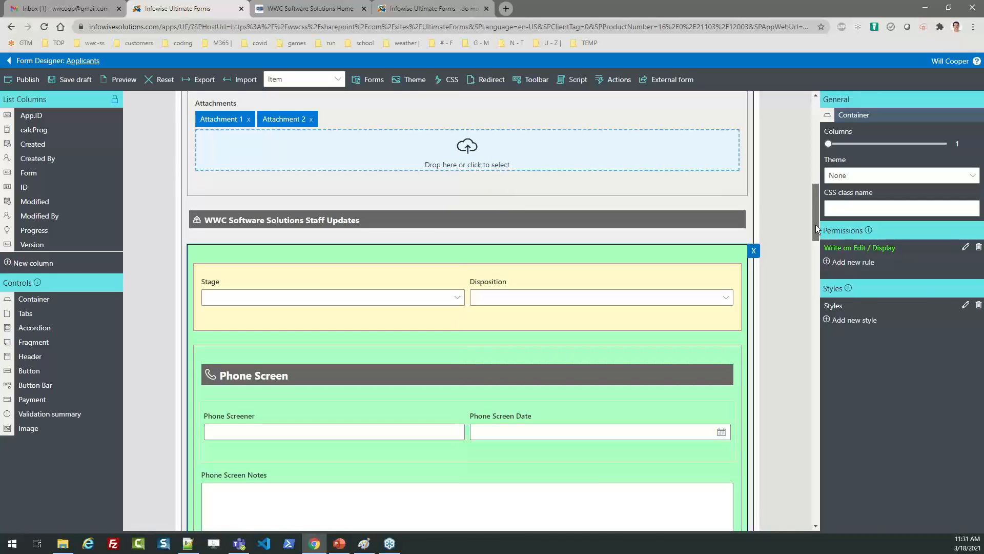
{"action": "left_click_drag", "start_coordinate": [816, 225], "coordinate": [816, 373]}
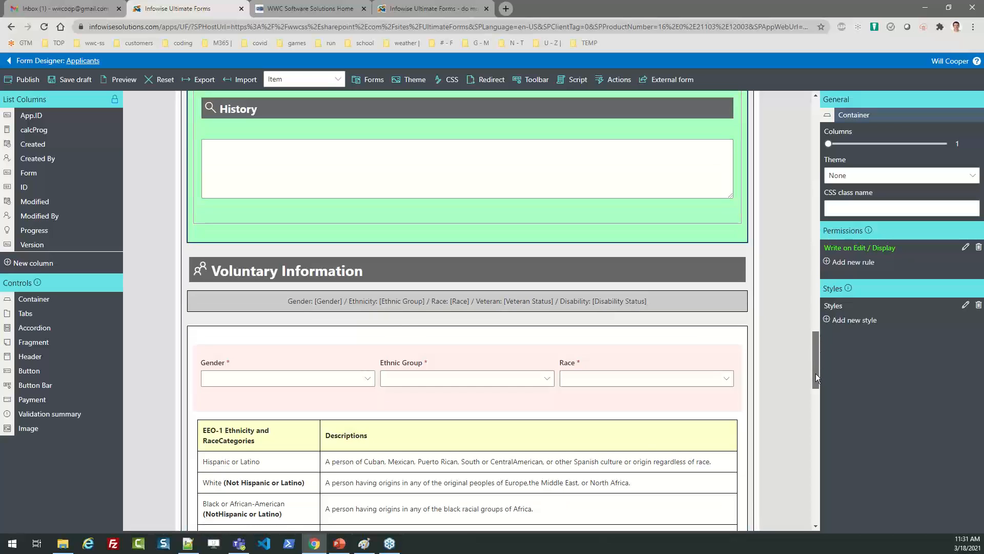
{"action": "left_click", "coordinate": [730, 331]}
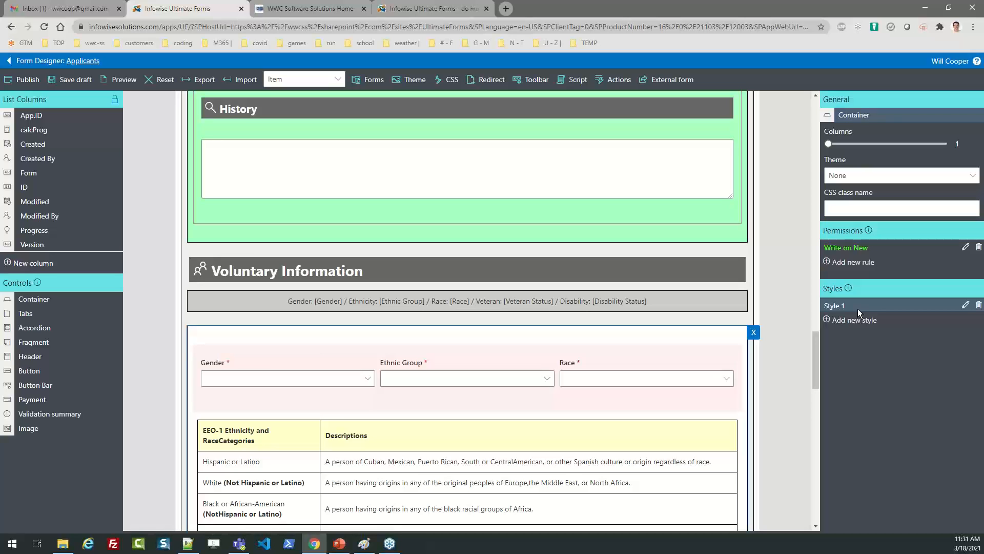
{"action": "left_click", "coordinate": [965, 247]}
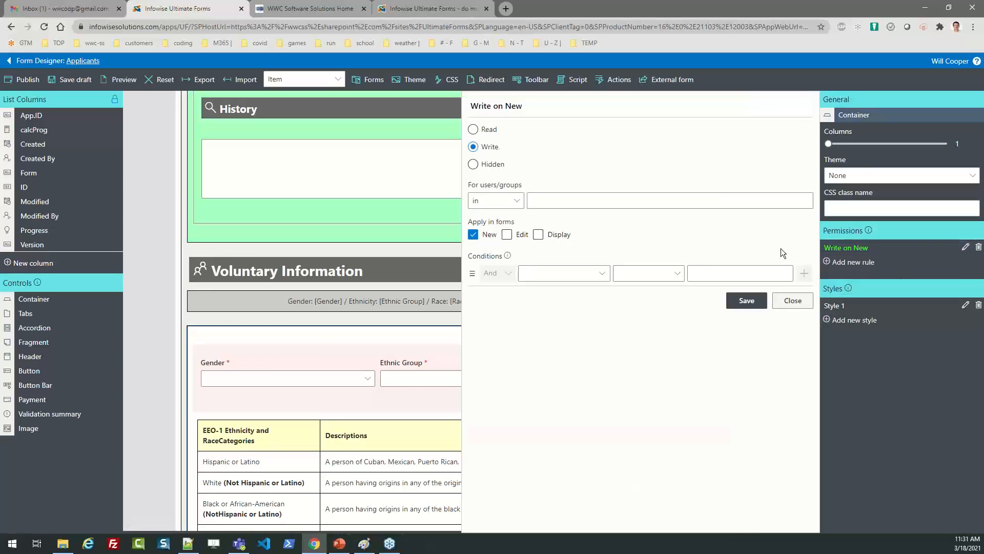
{"action": "left_click_drag", "start_coordinate": [528, 108], "coordinate": [468, 142]}
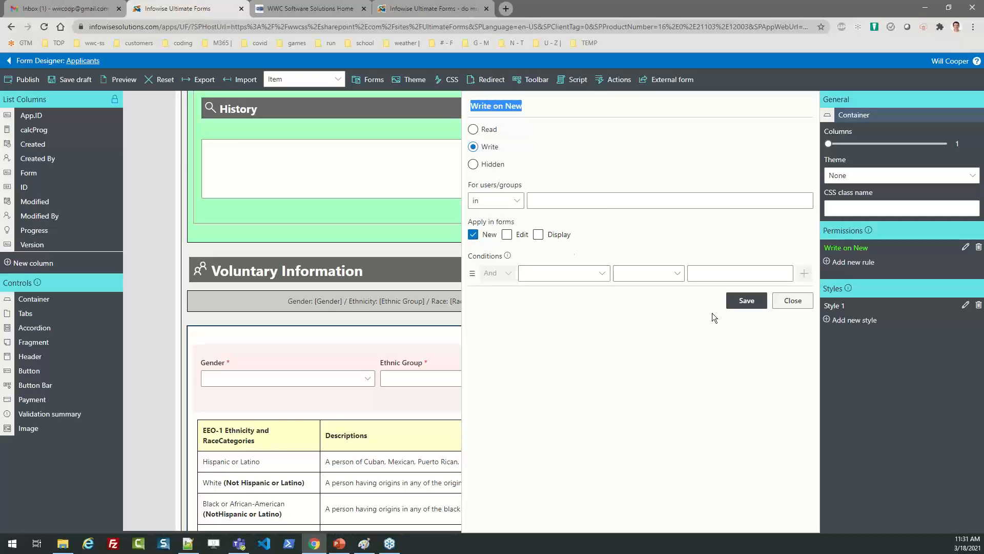
{"action": "left_click", "coordinate": [790, 301]}
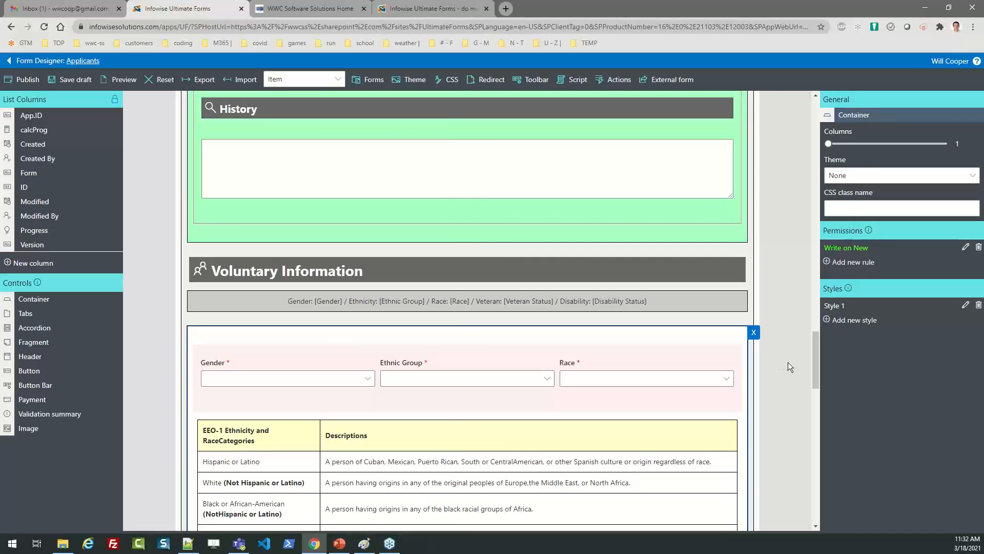
{"action": "scroll", "coordinate": [813, 359], "scroll_direction": "down", "scroll_amount": 1}
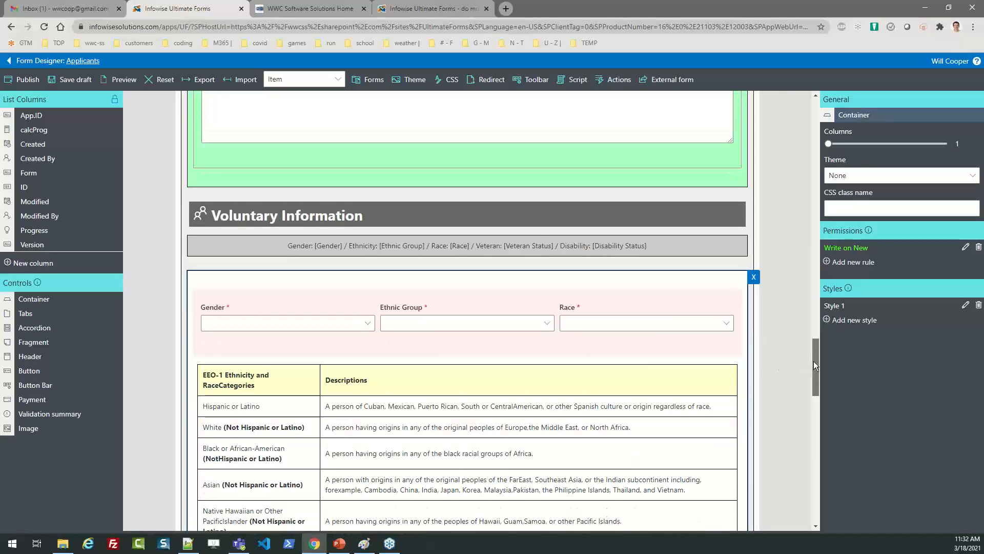
{"action": "left_click_drag", "start_coordinate": [814, 361], "coordinate": [810, 381]}
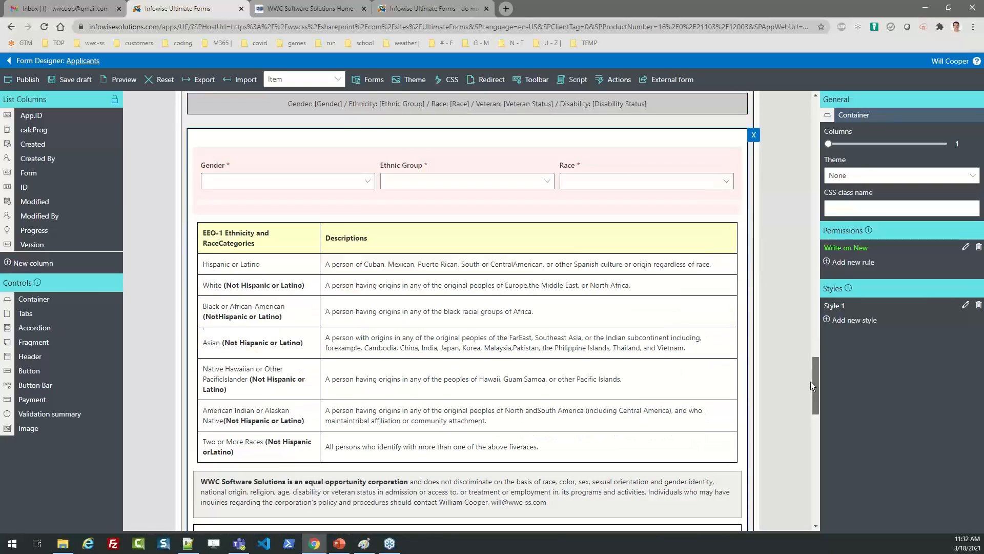
{"action": "left_click", "coordinate": [708, 266]}
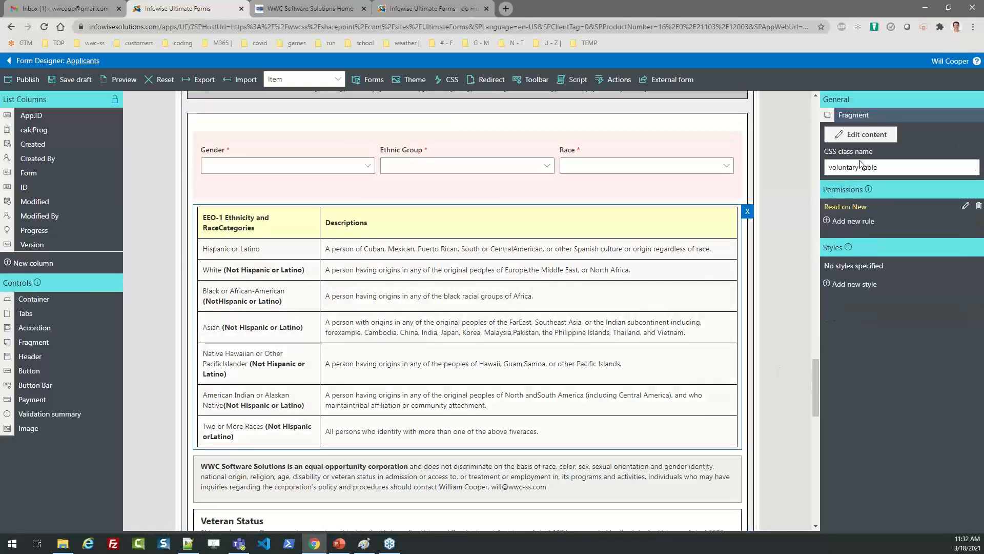
{"action": "left_click", "coordinate": [861, 136]}
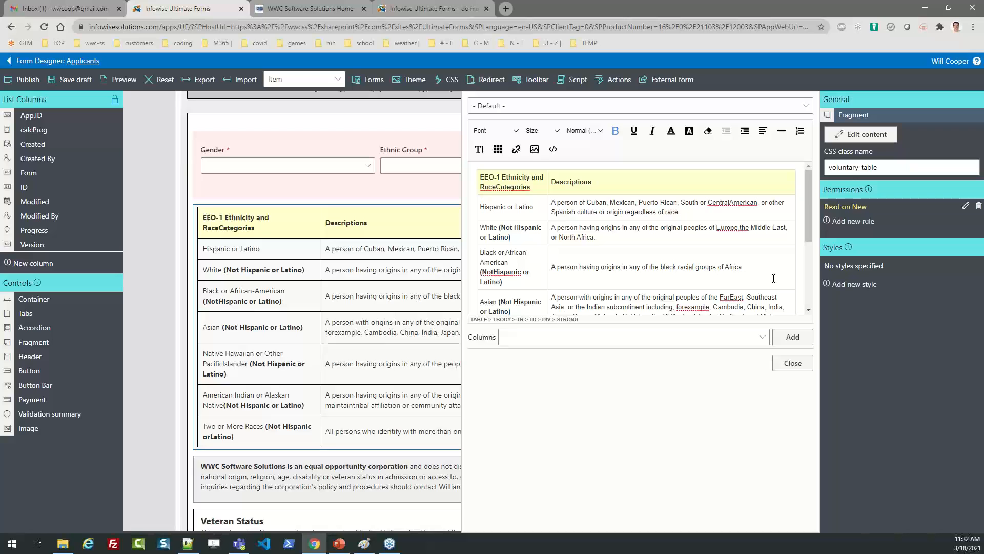
{"action": "left_click", "coordinate": [792, 364]}
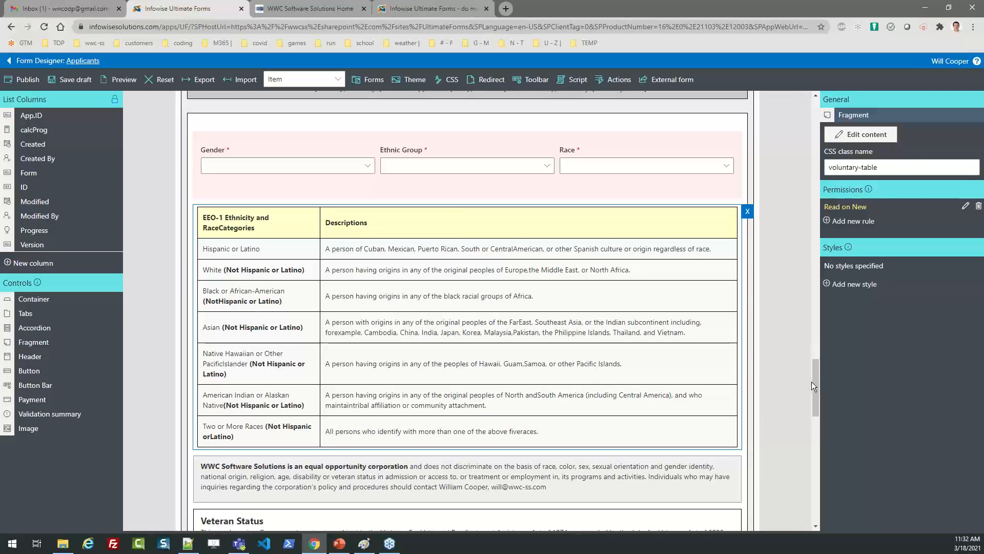
{"action": "left_click_drag", "start_coordinate": [814, 379], "coordinate": [813, 488]}
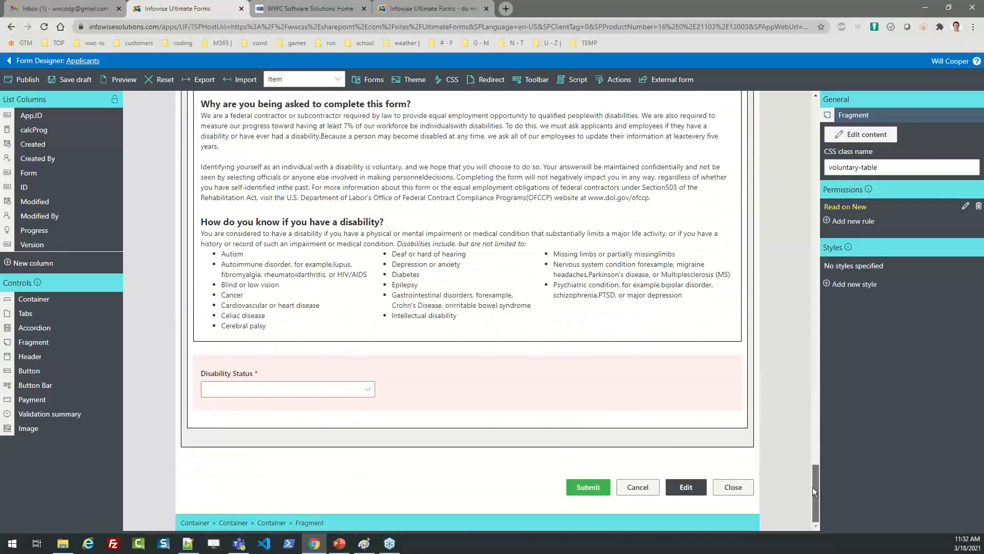
Change the Submit button's Style 1 background colour from green to blue.
{"action": "left_click", "coordinate": [589, 489]}
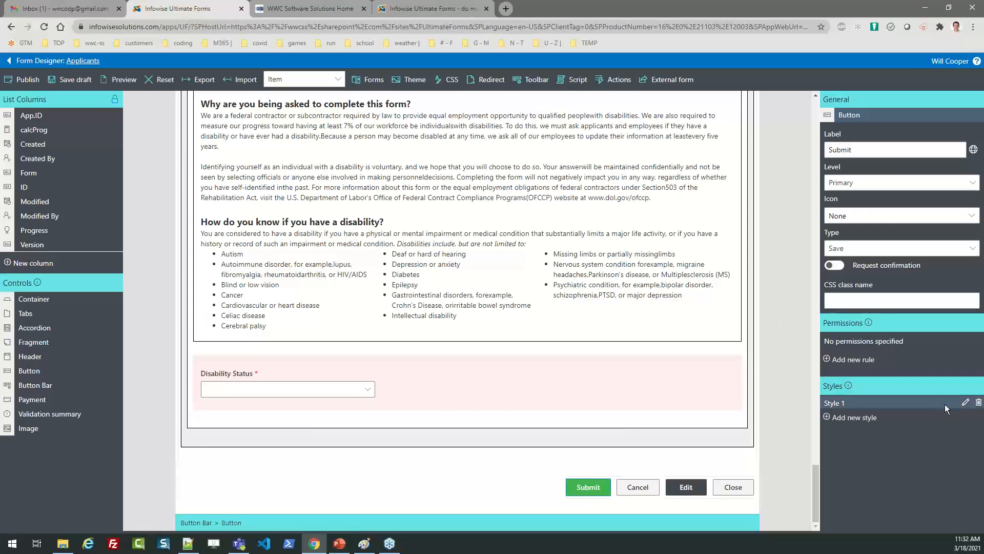
{"action": "left_click", "coordinate": [966, 404]}
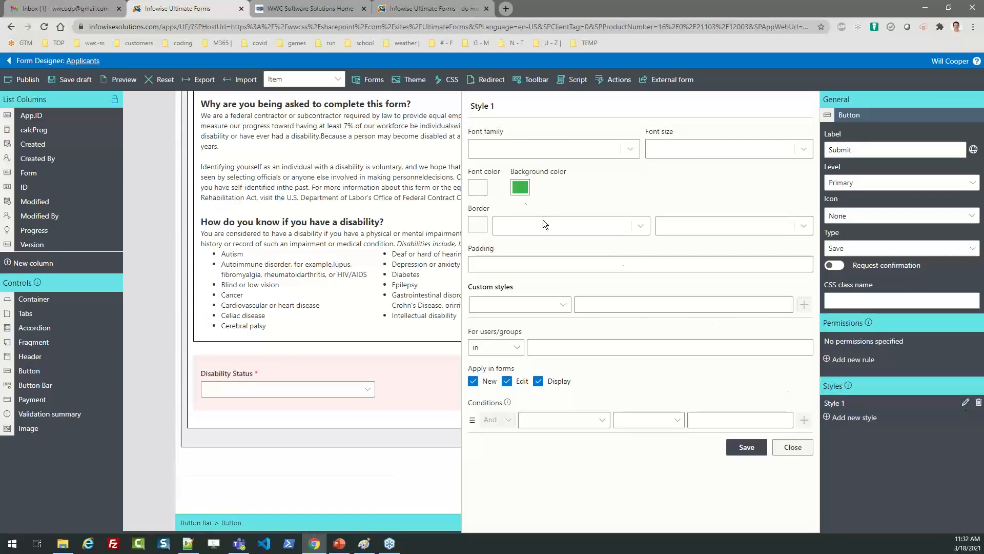
{"action": "left_click", "coordinate": [515, 190]}
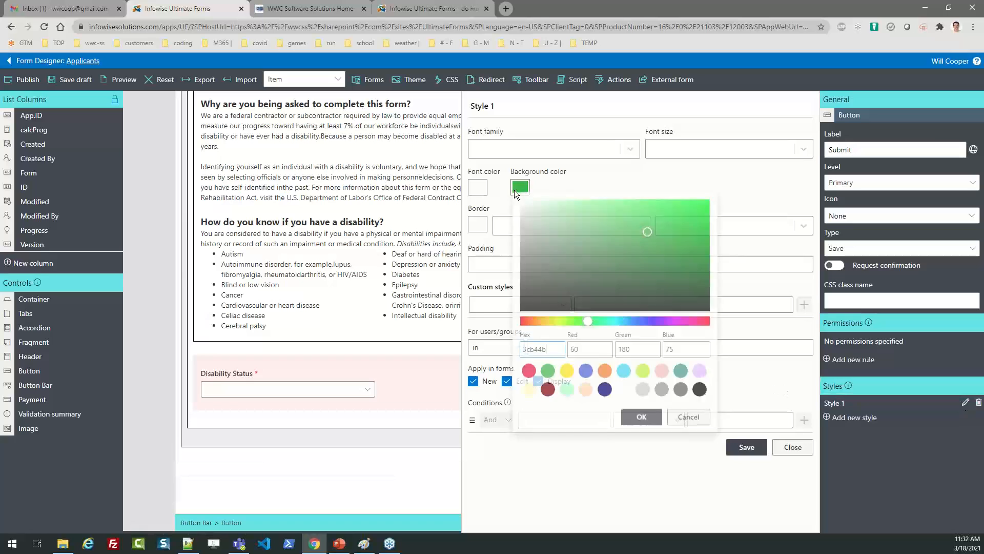
{"action": "left_click", "coordinate": [586, 372]}
{"action": "left_click", "coordinate": [642, 419]}
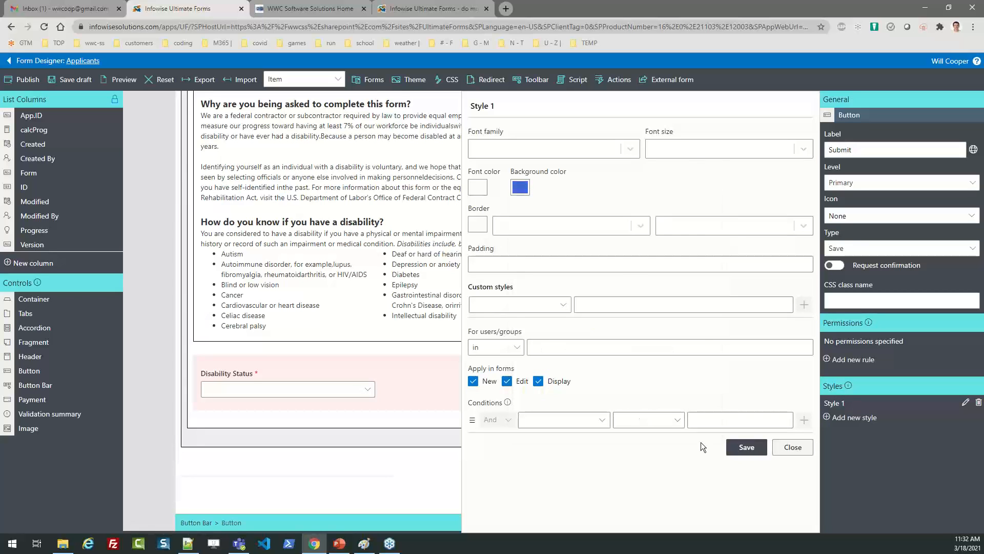
Apply the style and leave the form designer, discarding unsaved changes.
{"action": "left_click", "coordinate": [743, 448]}
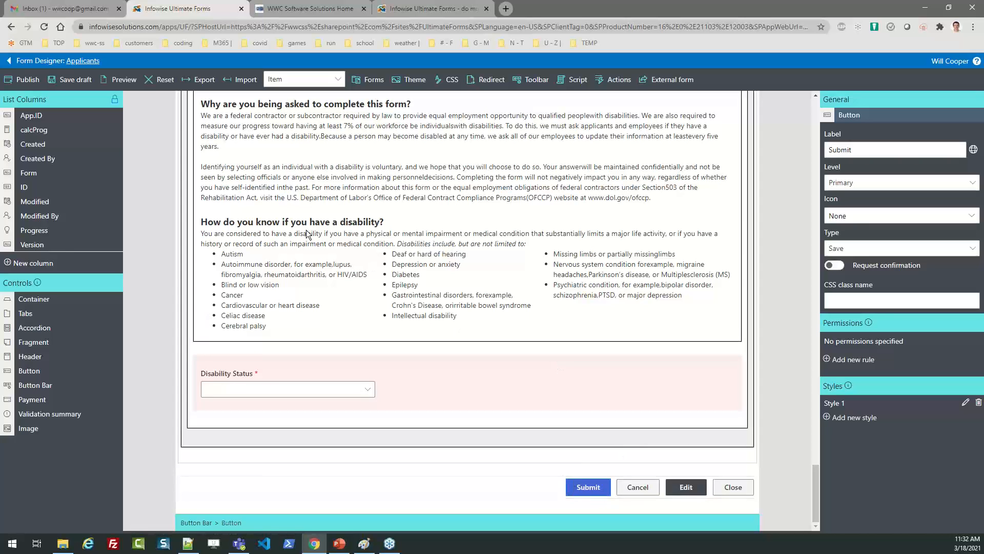
{"action": "left_click", "coordinate": [9, 63]}
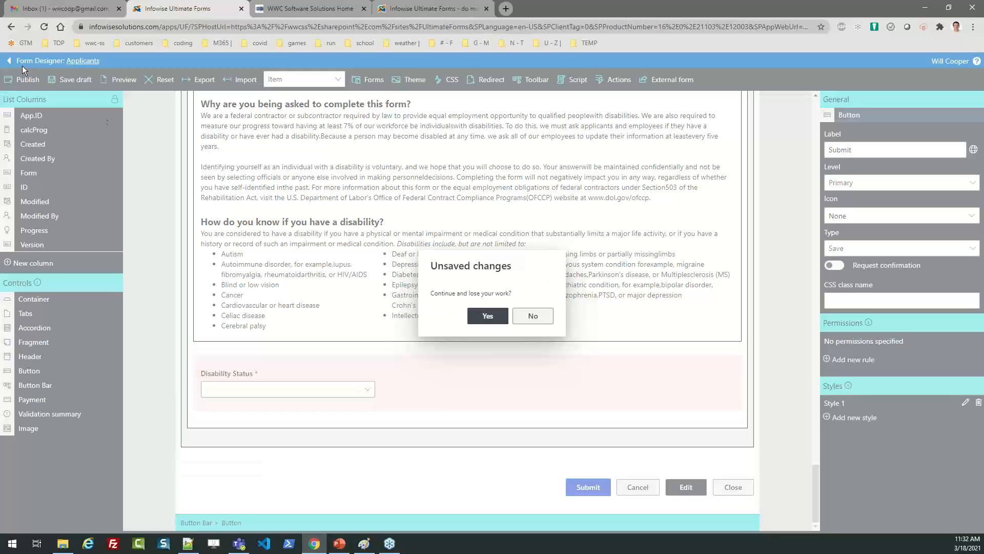
{"action": "left_click", "coordinate": [489, 317]}
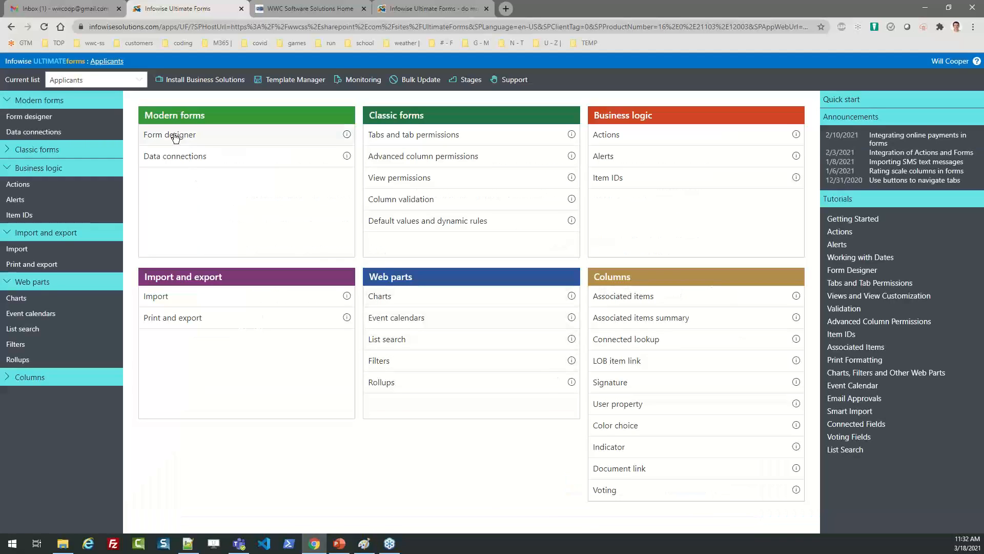
Reopen the Applicants form designer and review the Hosted forms anonymous access option.
{"action": "left_click", "coordinate": [174, 136]}
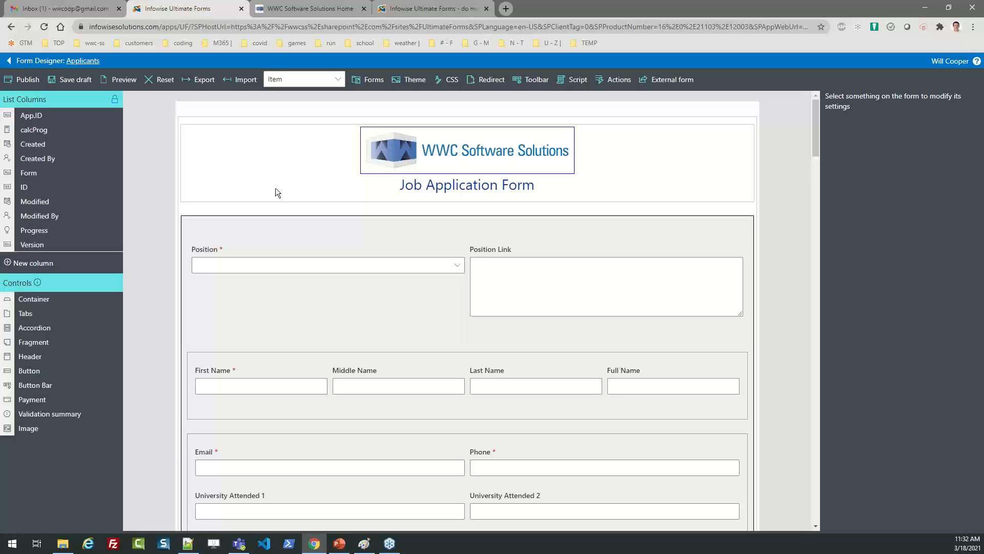
{"action": "left_click", "coordinate": [656, 82]}
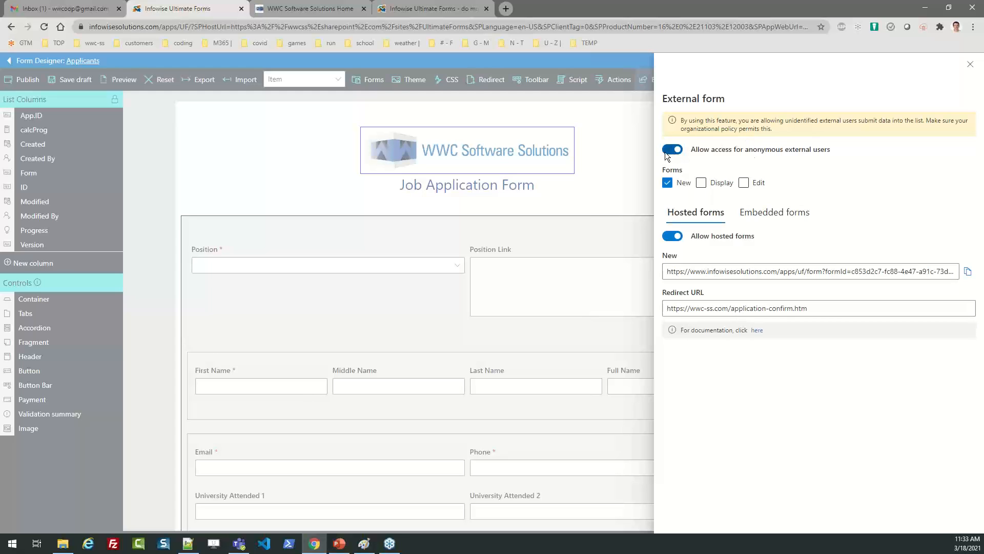
{"action": "left_click_drag", "start_coordinate": [838, 146], "coordinate": [797, 152]}
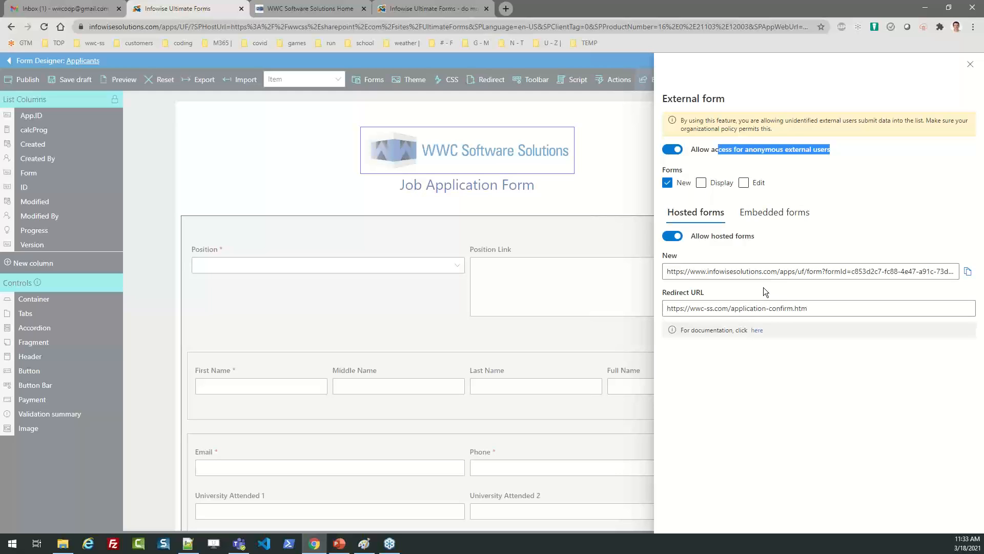
{"action": "left_click_drag", "start_coordinate": [712, 292], "coordinate": [691, 290]}
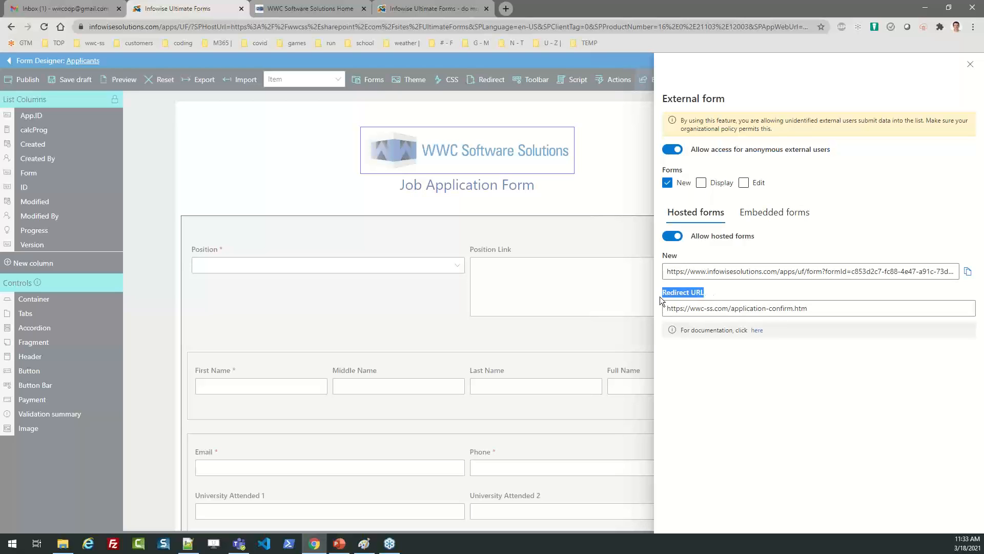
{"action": "left_click", "coordinate": [822, 309]}
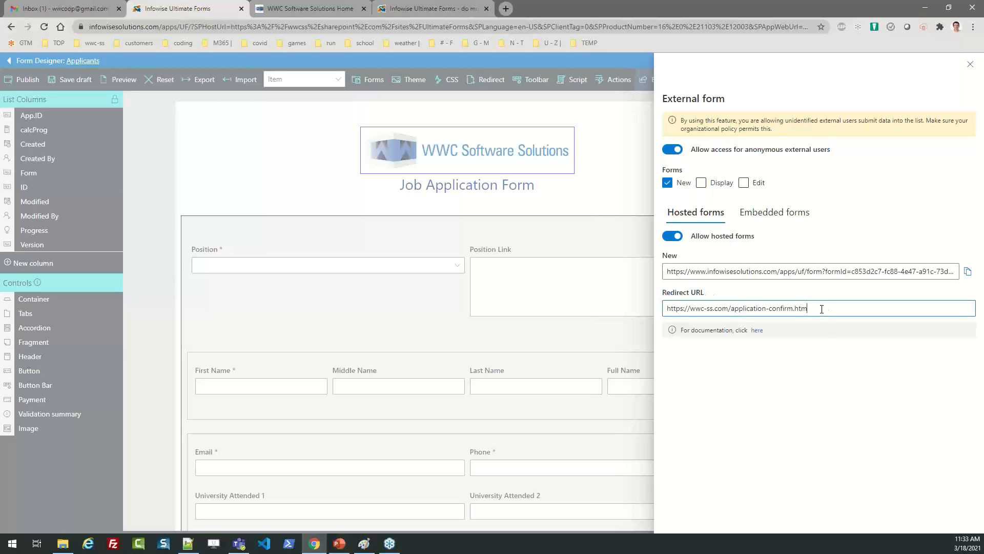
{"action": "left_click", "coordinate": [771, 211]}
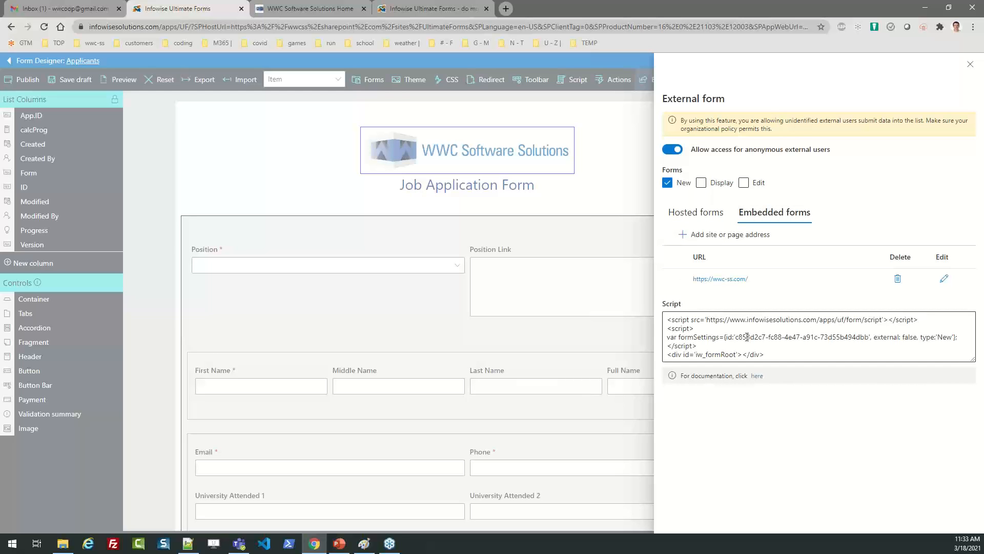
Check the embed script and embedded site address without changing them, then close the External form panel.
{"action": "left_click_drag", "start_coordinate": [768, 355], "coordinate": [650, 335]}
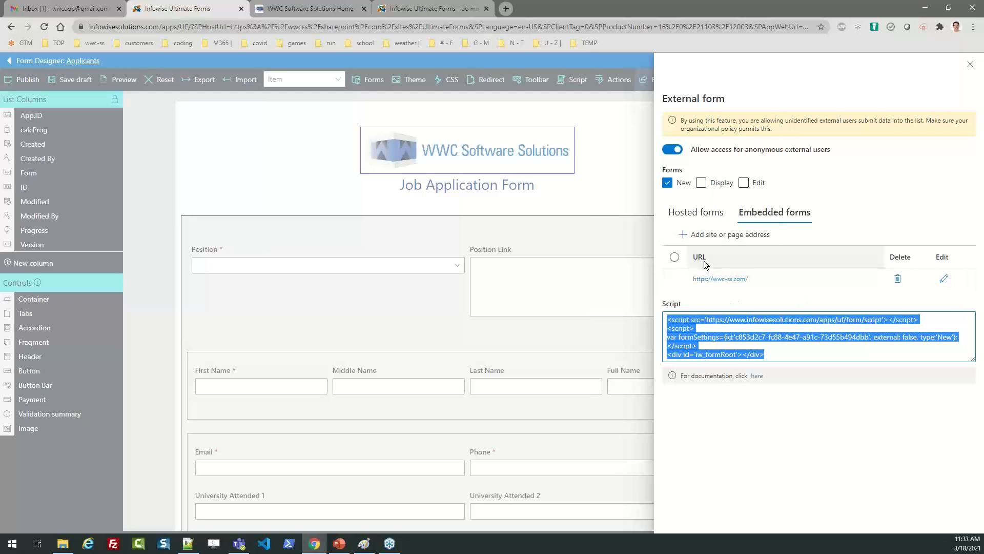
{"action": "left_click", "coordinate": [944, 278]}
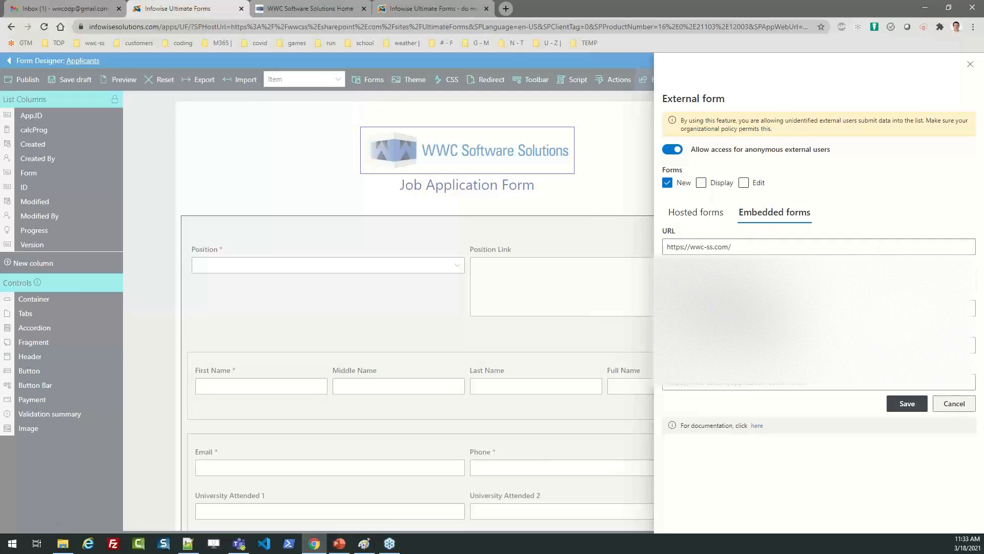
{"action": "left_click", "coordinate": [948, 405]}
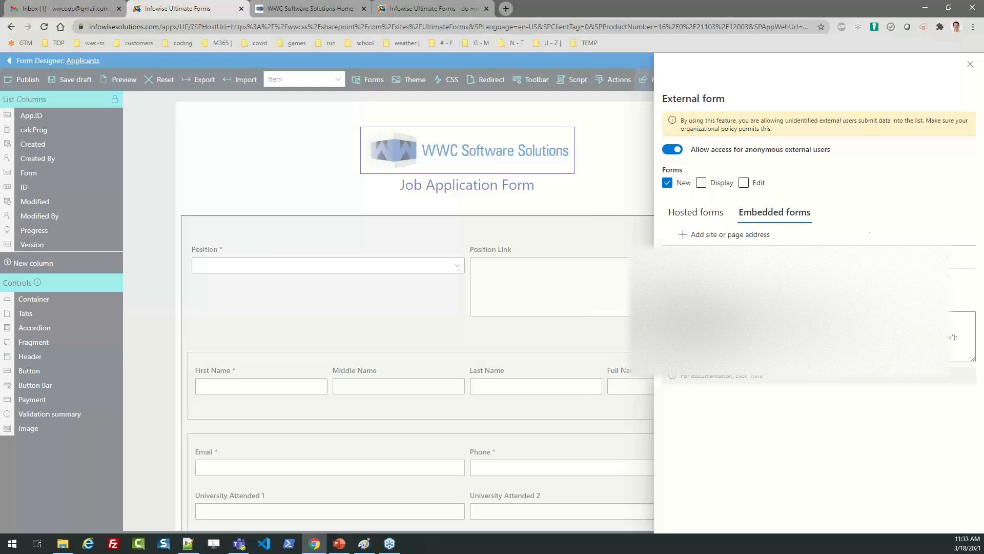
{"action": "left_click", "coordinate": [970, 64]}
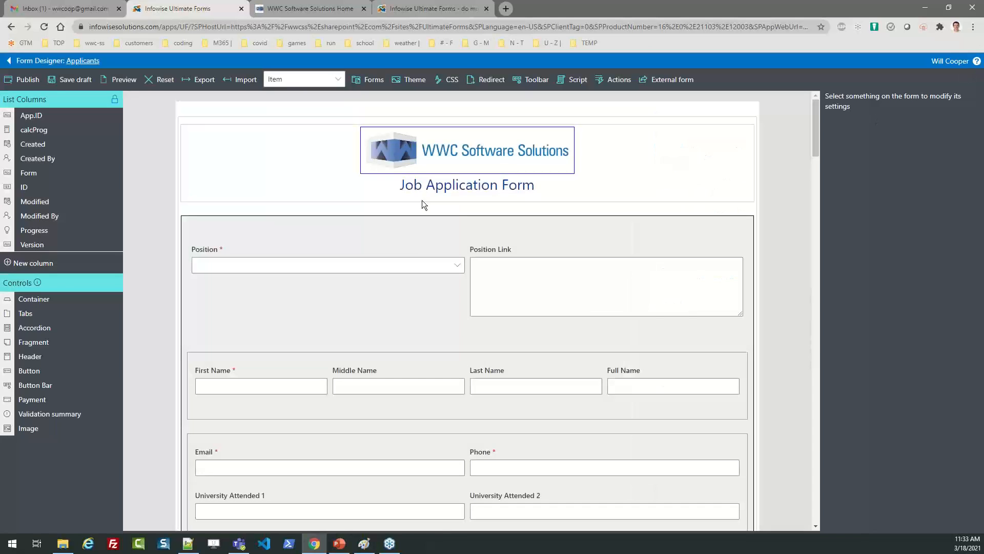
From the Ultimate Forms home, open the Applicants - New Application alert for editing.
{"action": "left_click", "coordinate": [10, 60]}
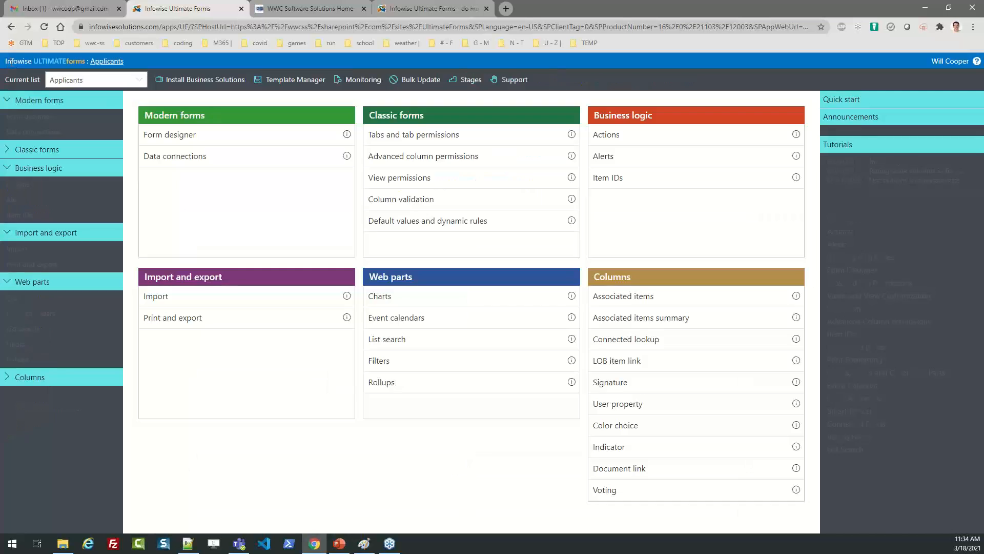
{"action": "left_click", "coordinate": [603, 157]}
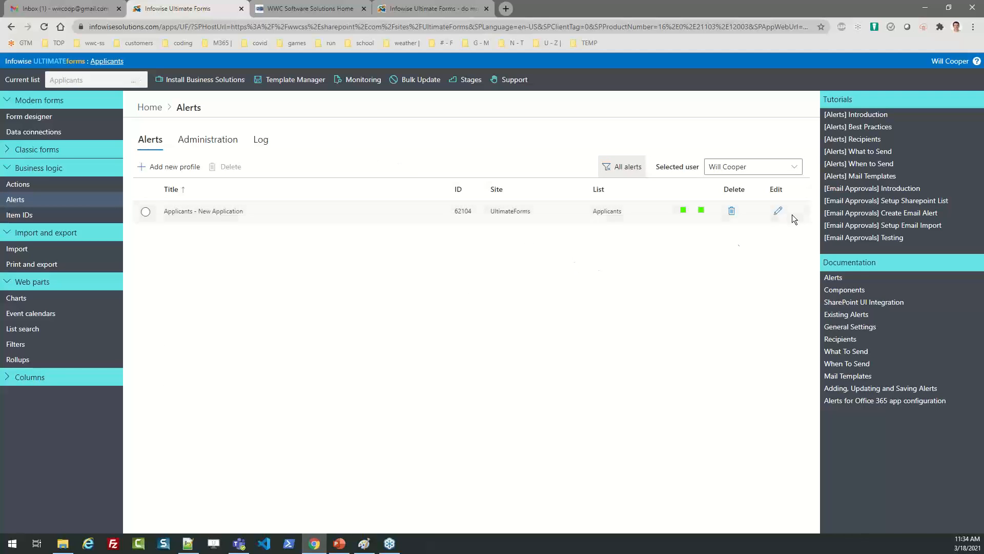
{"action": "left_click", "coordinate": [777, 213]}
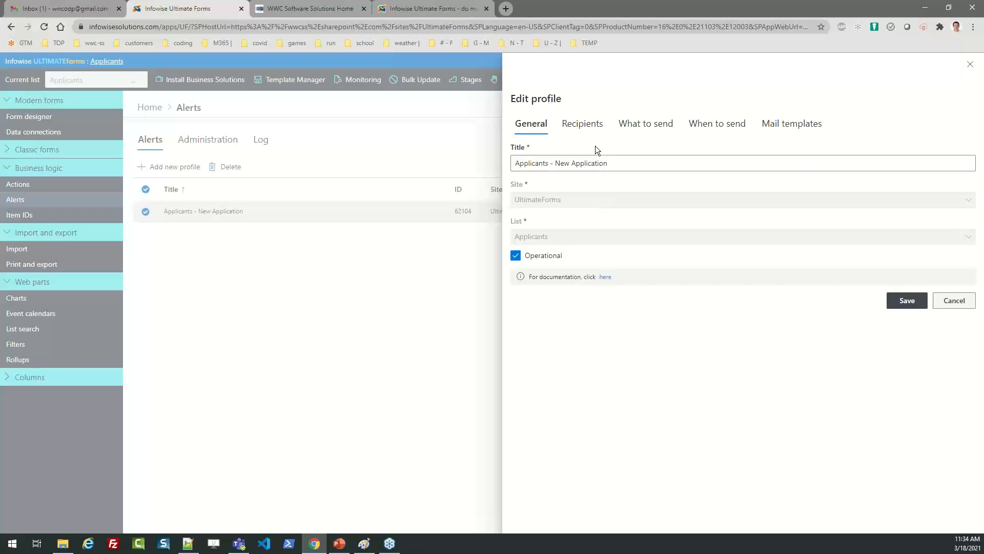
Replace the current-user To recipient with the Email person column, then review What to send and Mail templates.
{"action": "left_click", "coordinate": [583, 126]}
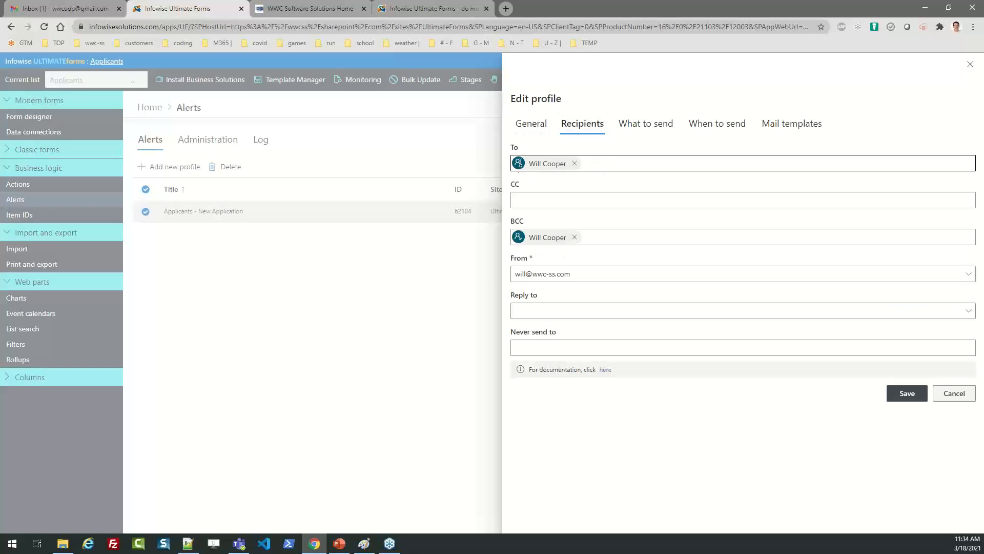
{"action": "left_click", "coordinate": [574, 163]}
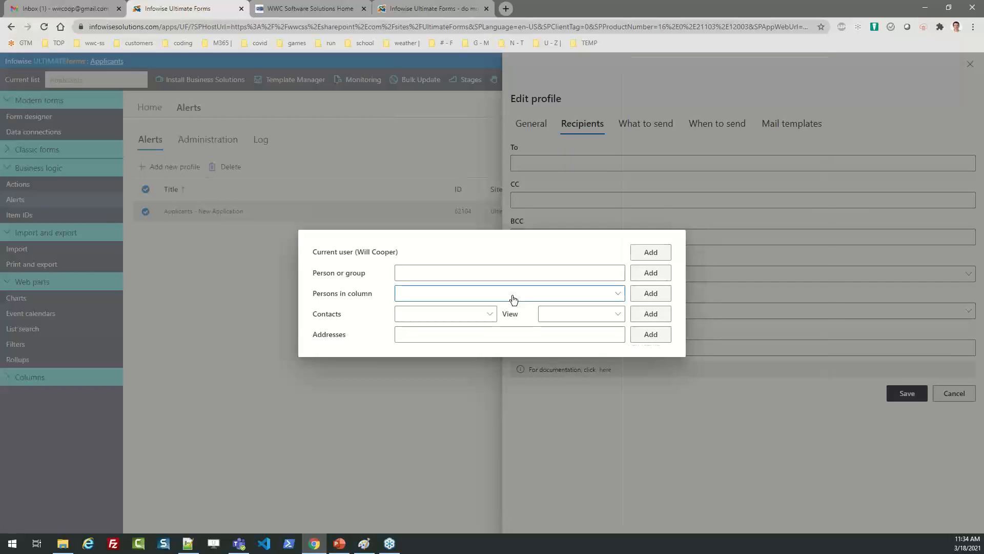
{"action": "left_click", "coordinate": [513, 300]}
{"action": "left_click", "coordinate": [653, 267]}
{"action": "left_click", "coordinate": [610, 298]}
{"action": "left_click", "coordinate": [650, 253]}
{"action": "left_click", "coordinate": [651, 293]}
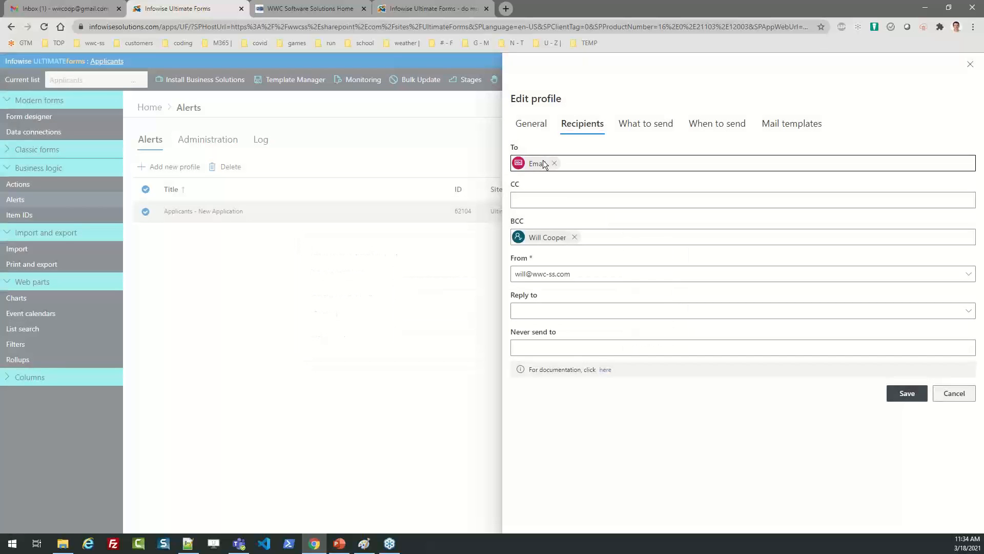
{"action": "left_click", "coordinate": [636, 125]}
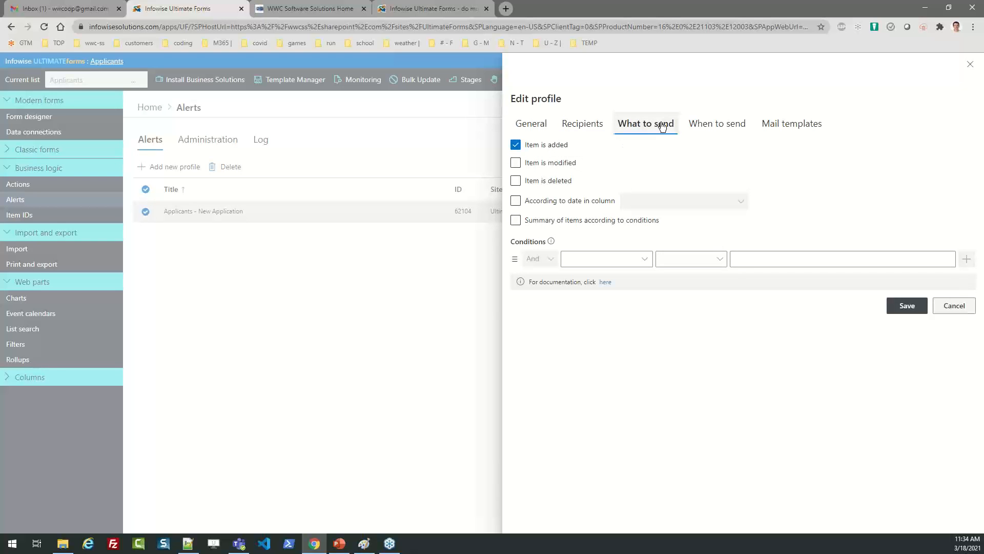
{"action": "left_click", "coordinate": [776, 135]}
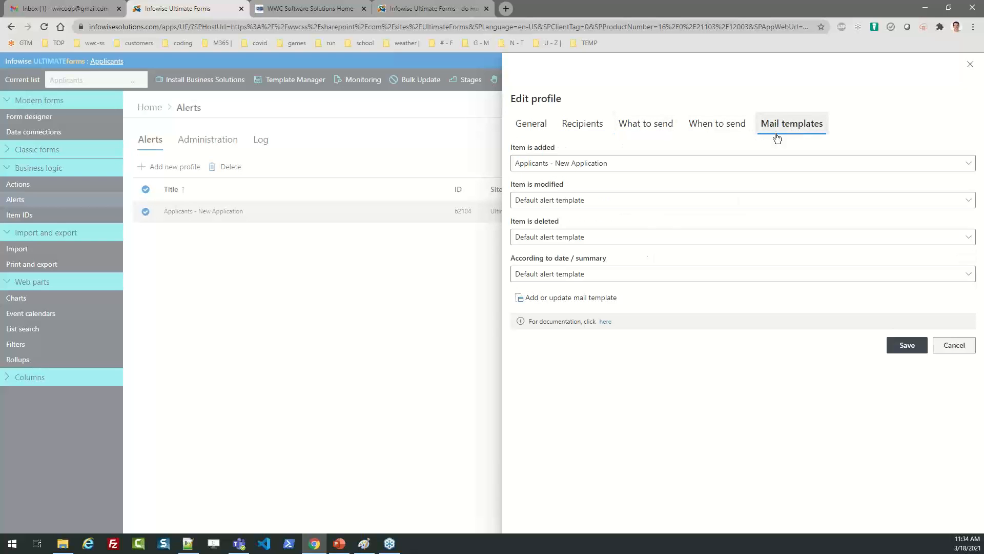
Load the Applicants - New Application mail template and review its email body text.
{"action": "left_click", "coordinate": [590, 297]}
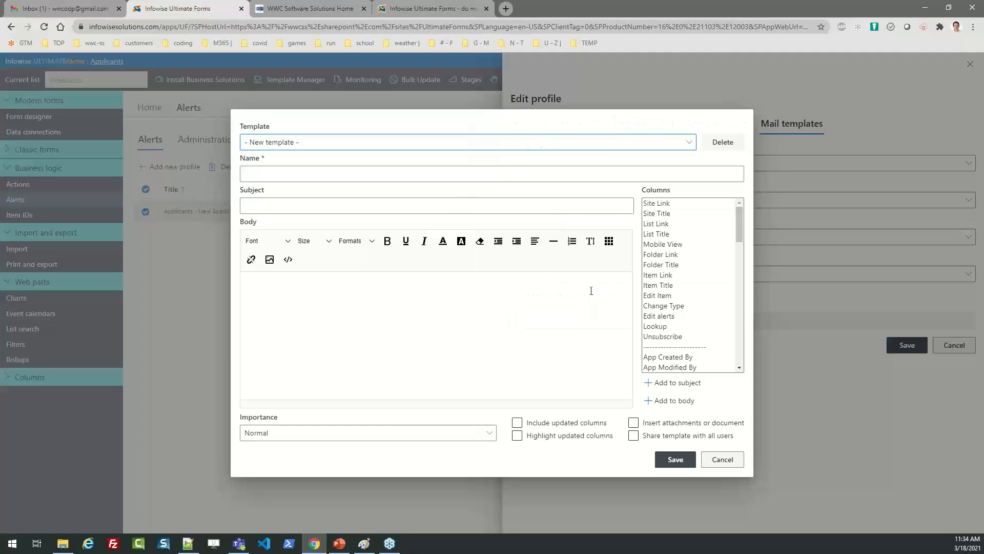
{"action": "left_click", "coordinate": [336, 143]}
{"action": "left_click", "coordinate": [341, 196]}
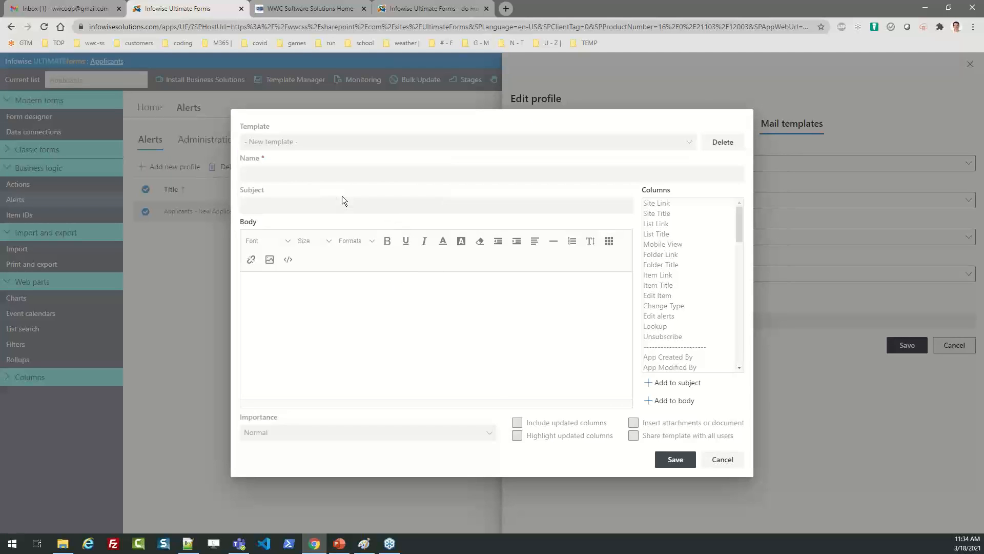
{"action": "left_click", "coordinate": [372, 336]}
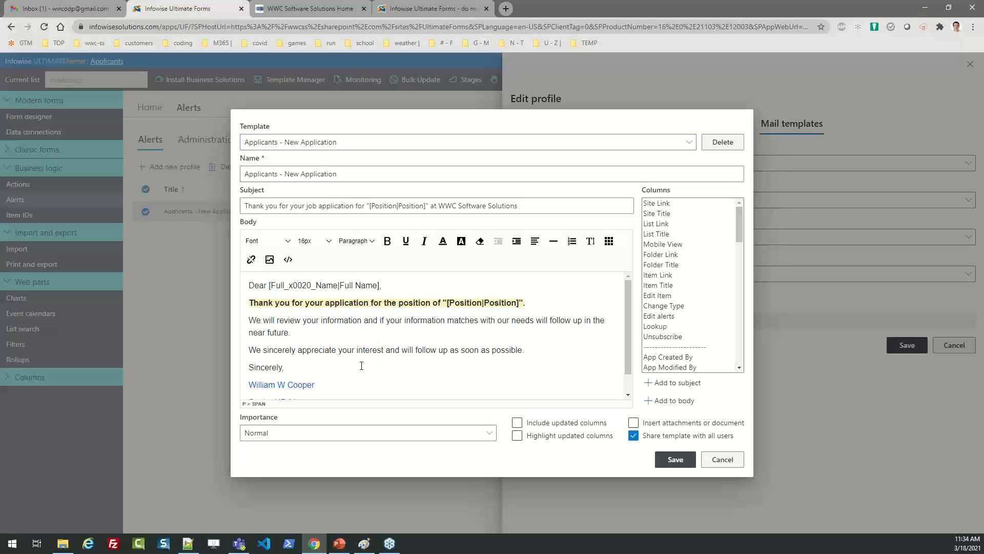
{"action": "left_click_drag", "start_coordinate": [361, 366], "coordinate": [264, 320]}
{"action": "left_click", "coordinate": [380, 285]}
{"action": "left_click_drag", "start_coordinate": [298, 365], "coordinate": [249, 322]}
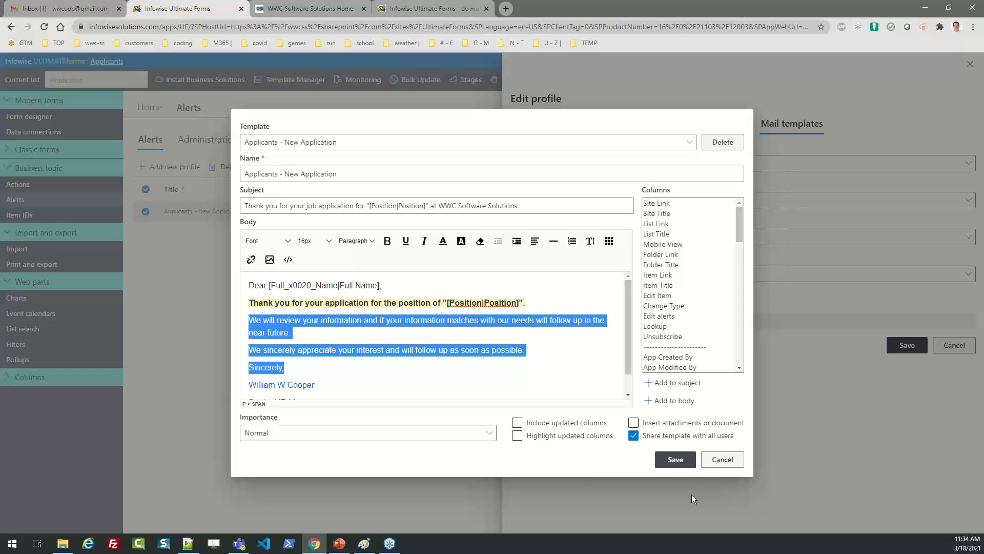
Cancel the mail template editor and alert profile unsaved, and head back to Home.
{"action": "left_click", "coordinate": [715, 464]}
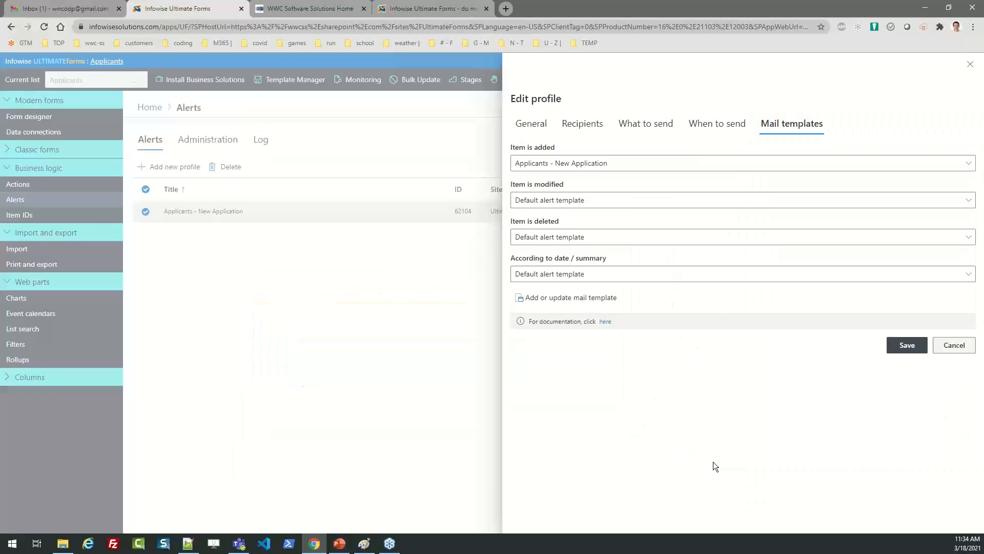
{"action": "left_click", "coordinate": [953, 349]}
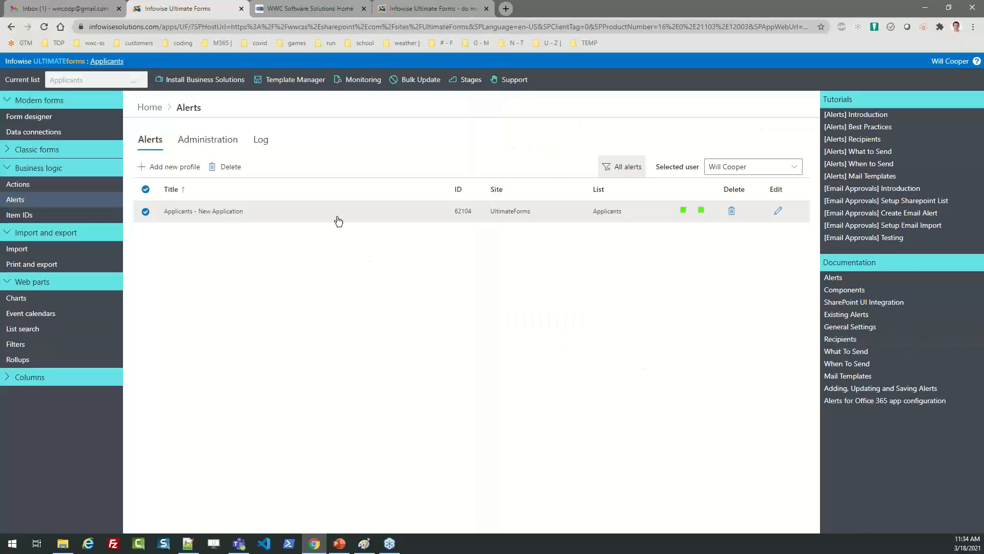
{"action": "left_click", "coordinate": [157, 113]}
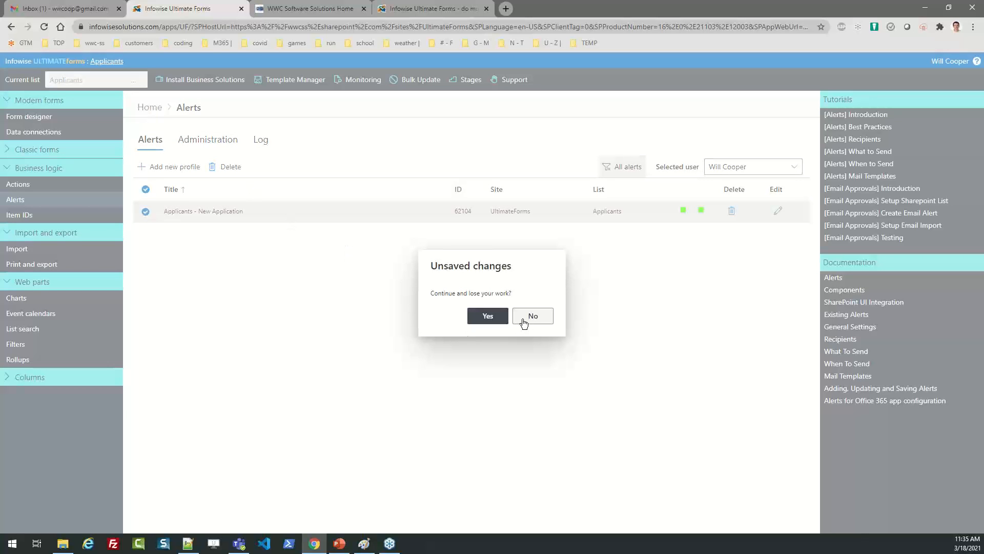
Discard the unsaved alert changes and open the Stage Change Updates action for editing.
{"action": "left_click", "coordinate": [487, 316]}
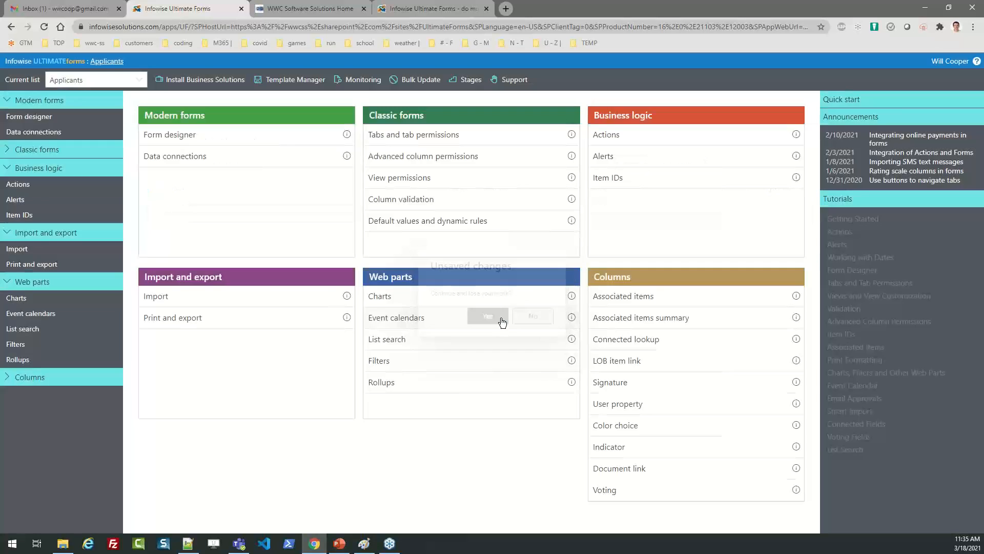
{"action": "left_click", "coordinate": [609, 141]}
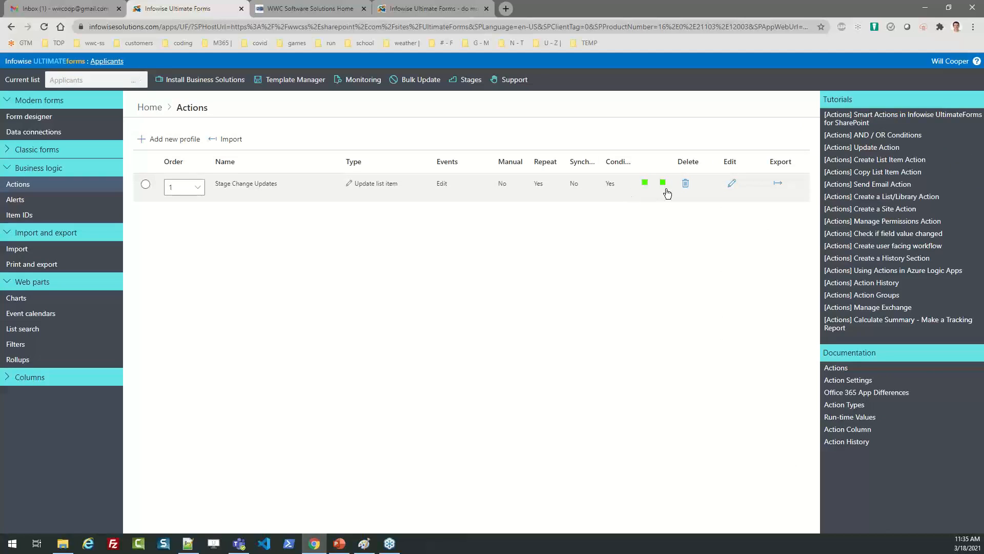
{"action": "left_click", "coordinate": [732, 184]}
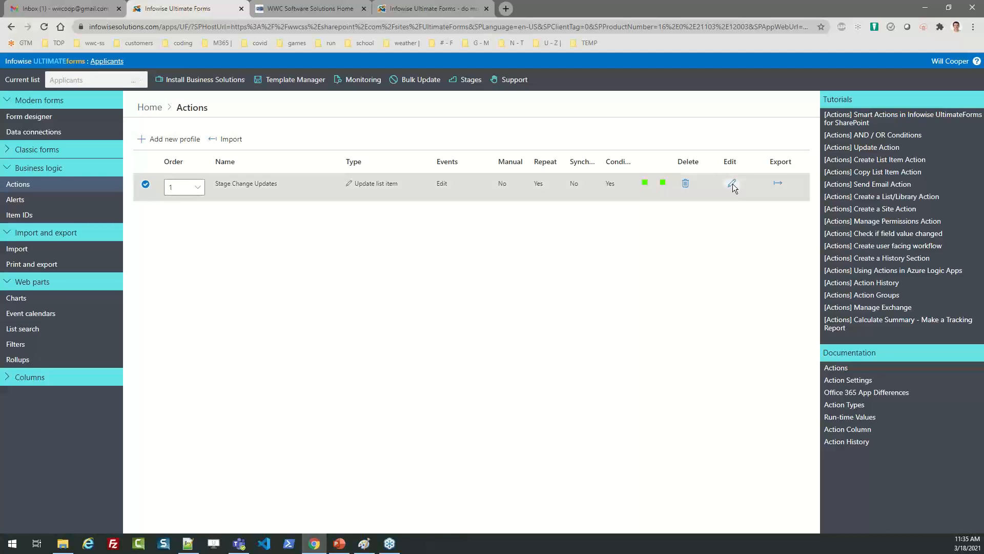
Review the action's site, list and History value settings, then cancel and return Home.
{"action": "left_click", "coordinate": [630, 124]}
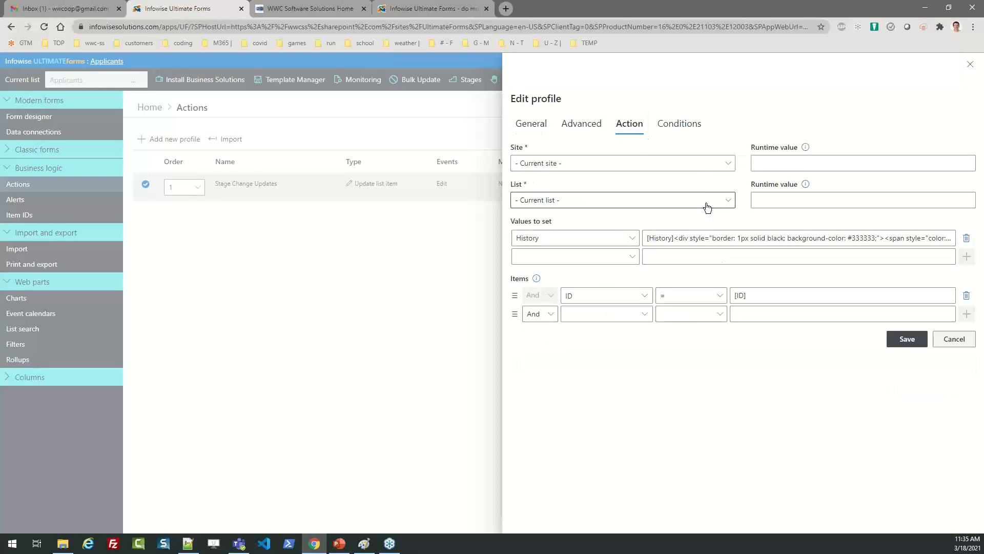
{"action": "left_click_drag", "start_coordinate": [679, 238], "coordinate": [646, 238]}
{"action": "left_click", "coordinate": [945, 341]}
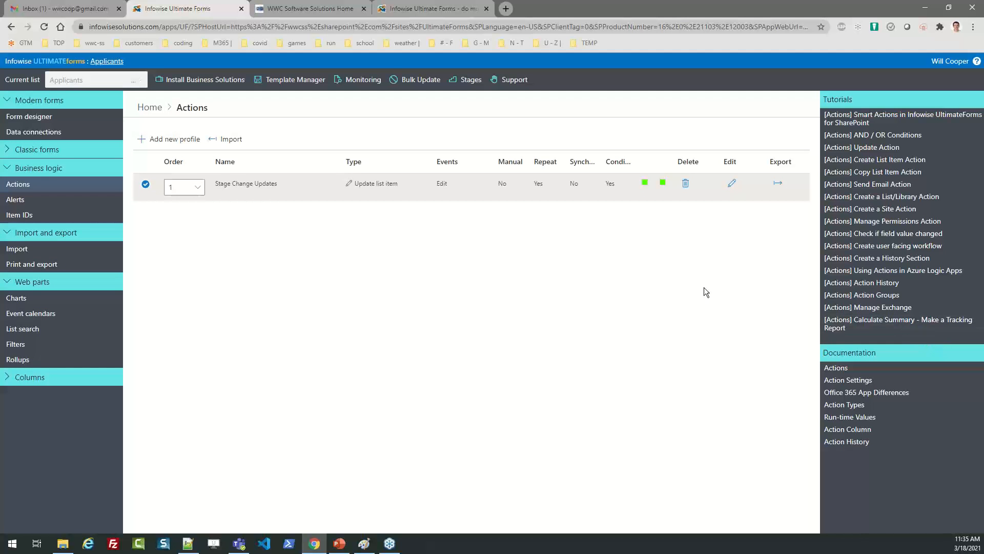
{"action": "left_click", "coordinate": [149, 108]}
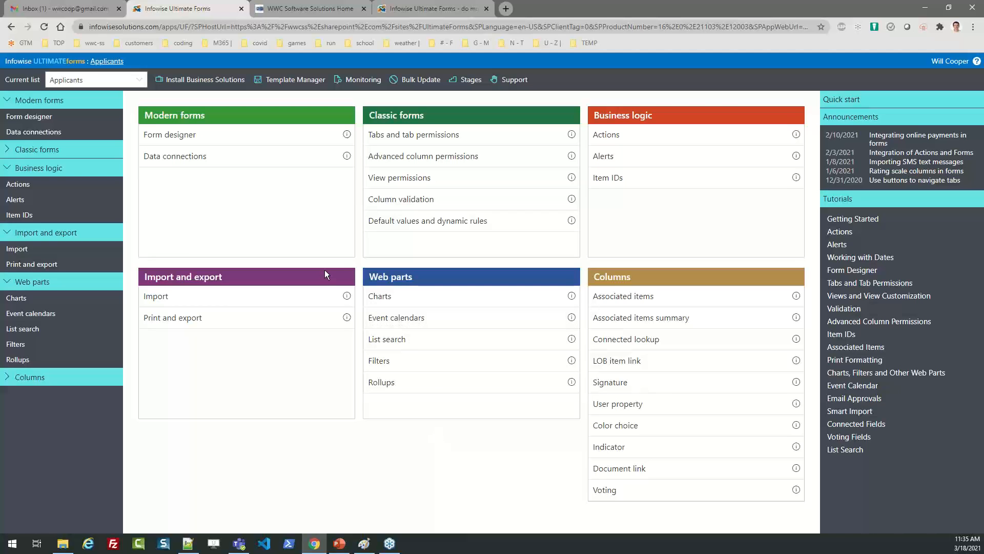
Browse the Applicants and Positions lists, site home and Applicant Tracking System page, then switch to the Infowise tab.
{"action": "left_click", "coordinate": [104, 63]}
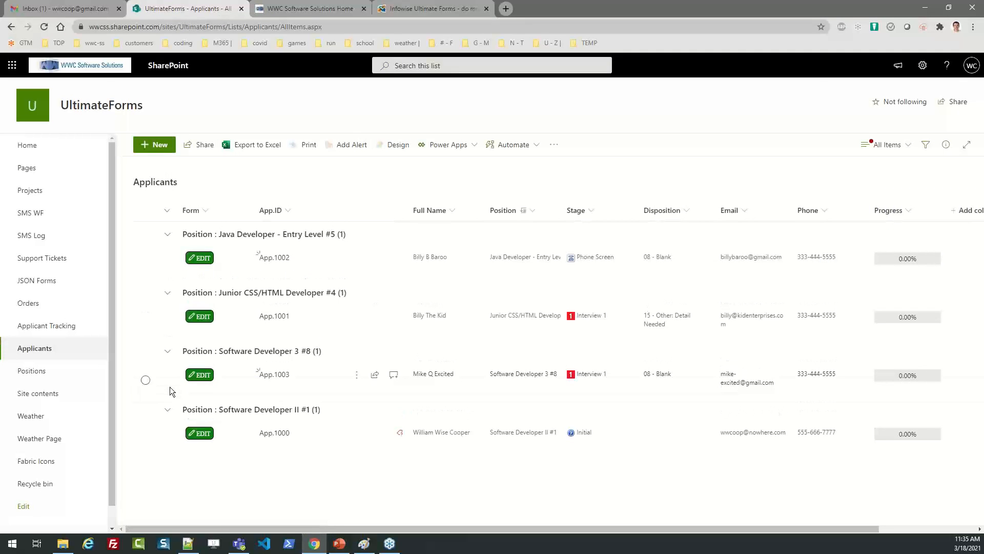
{"action": "left_click", "coordinate": [45, 373]}
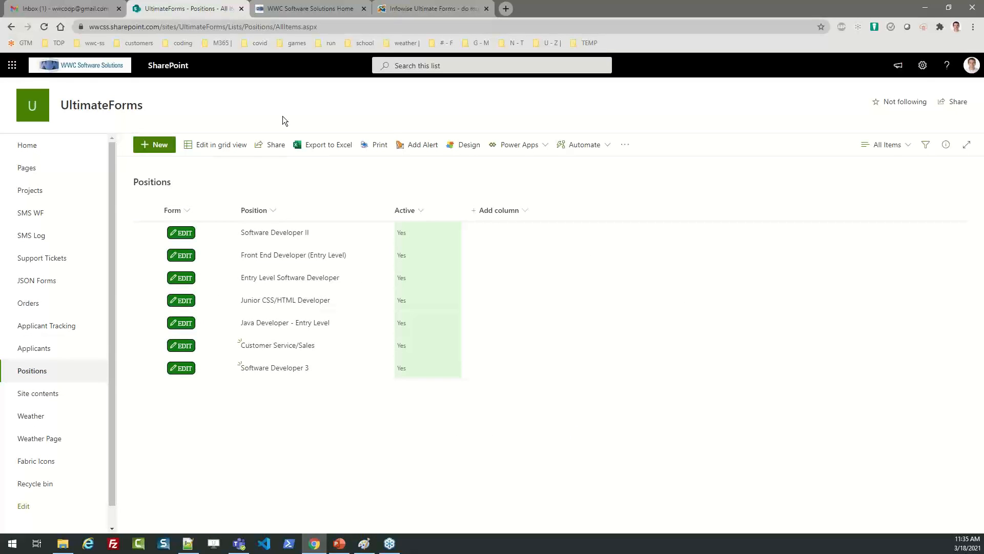
{"action": "left_click", "coordinate": [35, 149]}
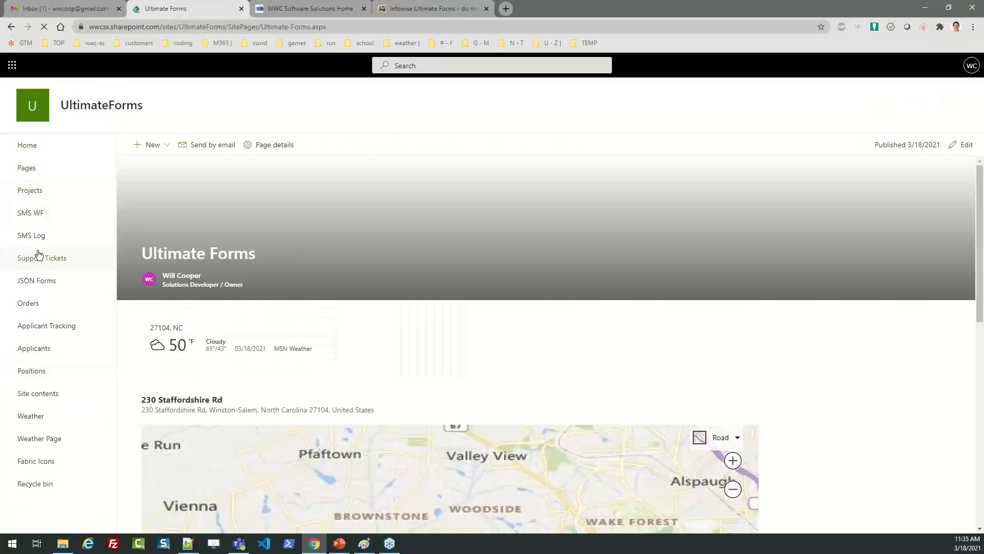
{"action": "left_click", "coordinate": [46, 330]}
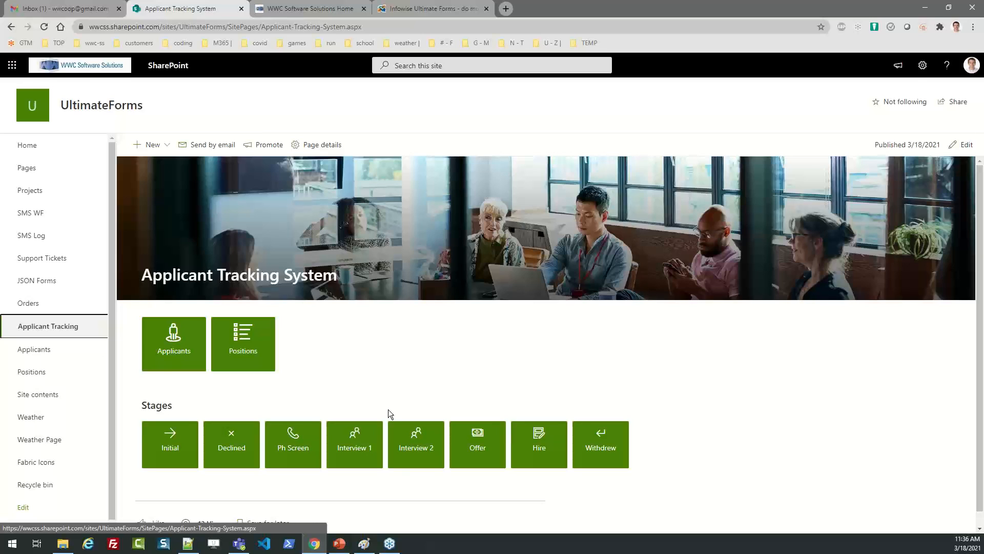
{"action": "left_click", "coordinate": [447, 4]}
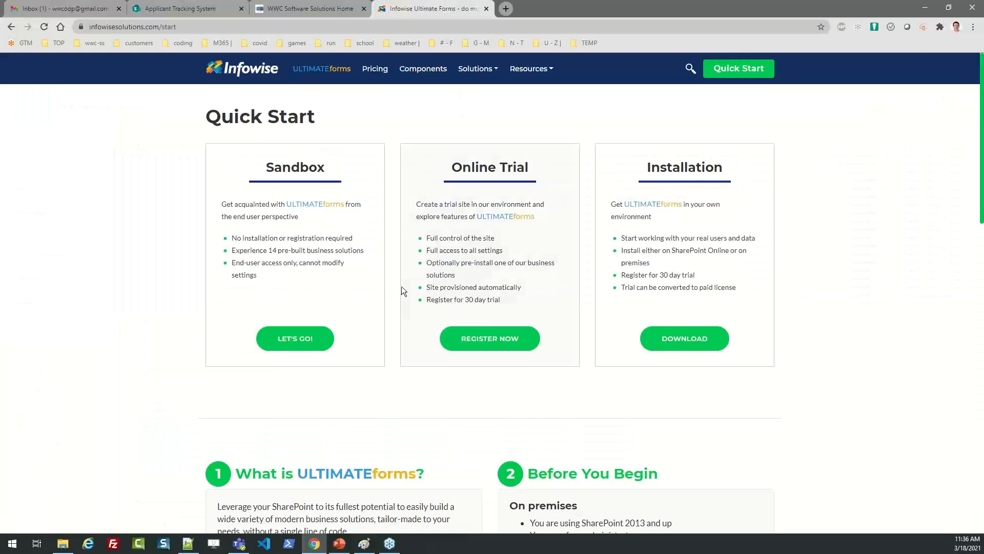
{"action": "left_click", "coordinate": [254, 68]}
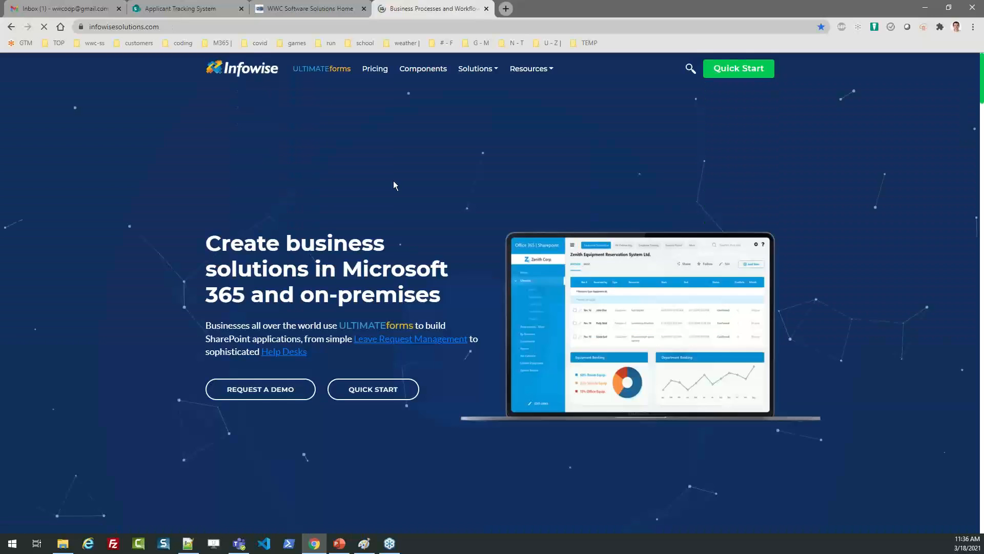
{"action": "left_click", "coordinate": [718, 68]}
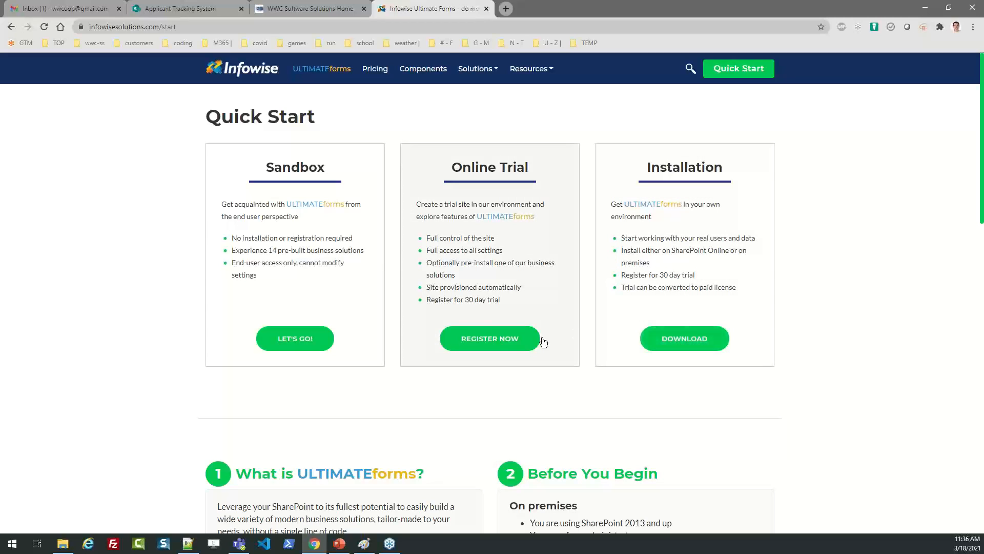
{"action": "left_click_drag", "start_coordinate": [517, 162], "coordinate": [444, 196]}
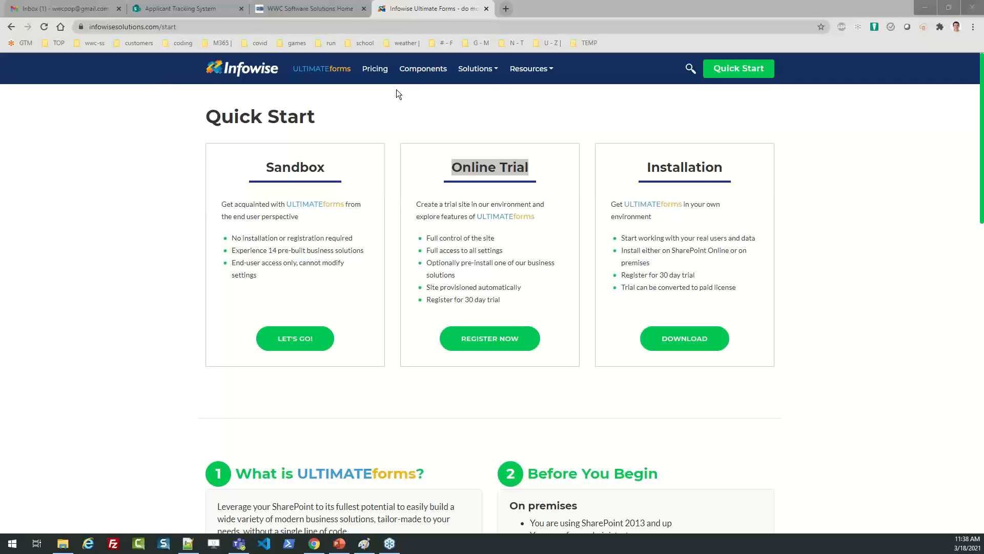
Go to Resources > Training and look over the Kick-Start (UFK) Training section.
{"action": "left_click", "coordinate": [546, 73]}
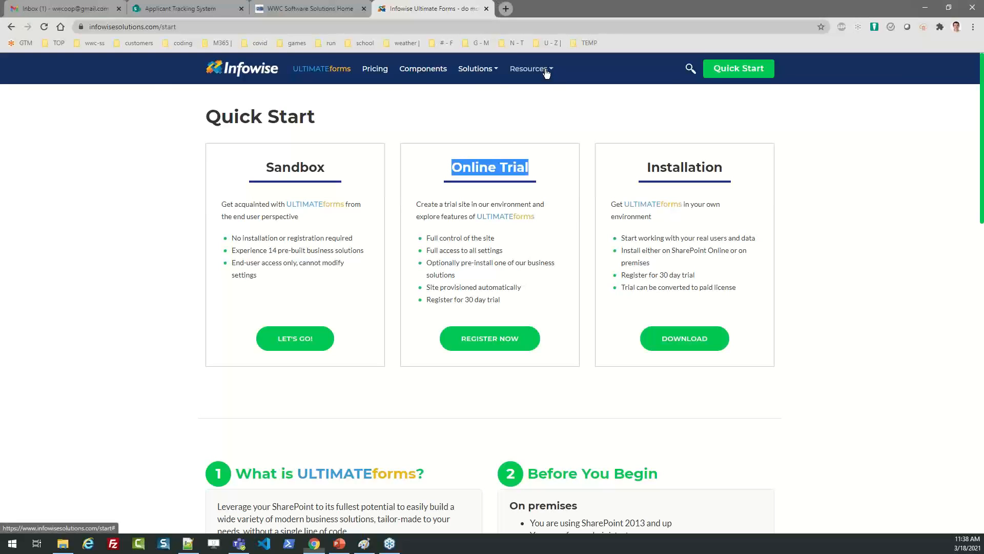
{"action": "left_click", "coordinate": [549, 144]}
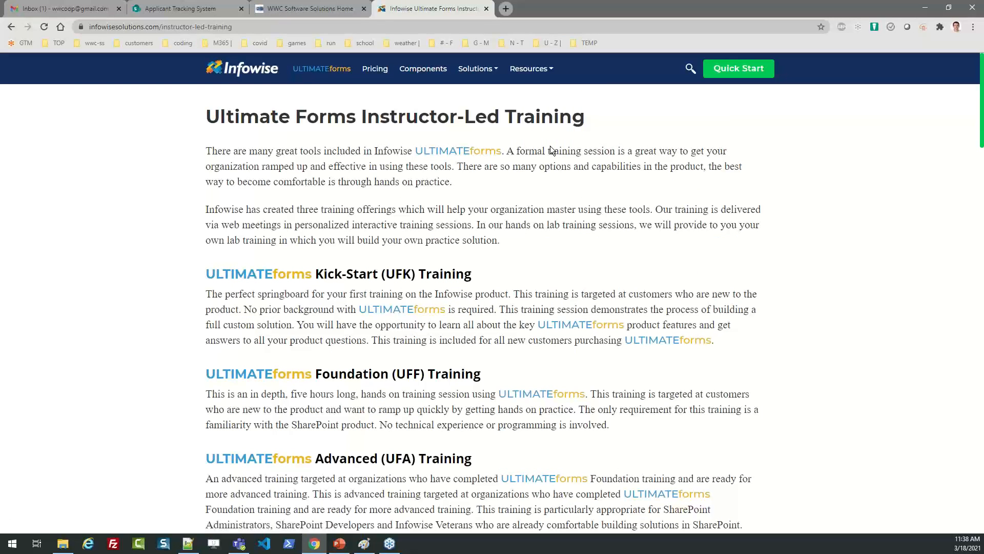
{"action": "left_click_drag", "start_coordinate": [474, 277], "coordinate": [314, 275]}
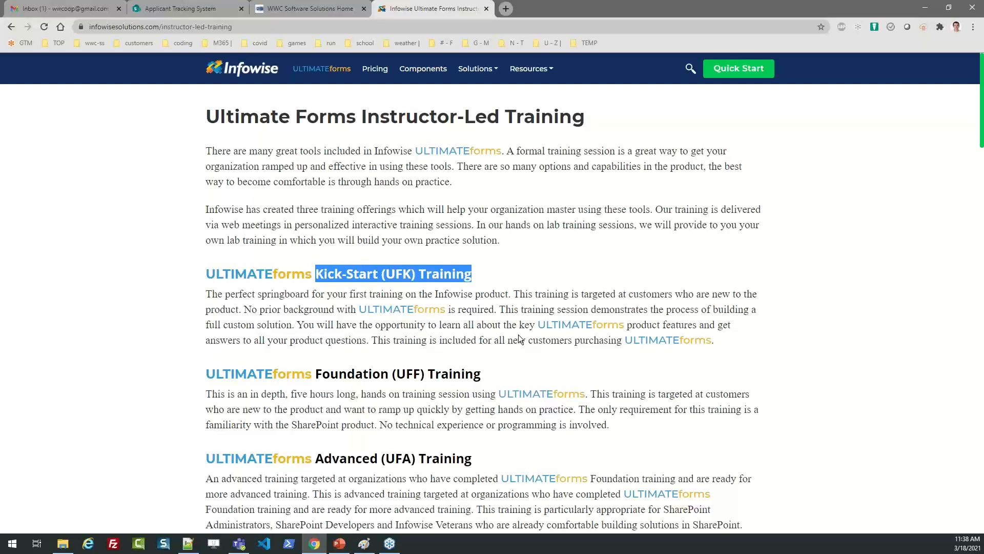
Visit the Tutorials page, then Webinars, and load all past webinars.
{"action": "mouse_move", "coordinate": [525, 74]}
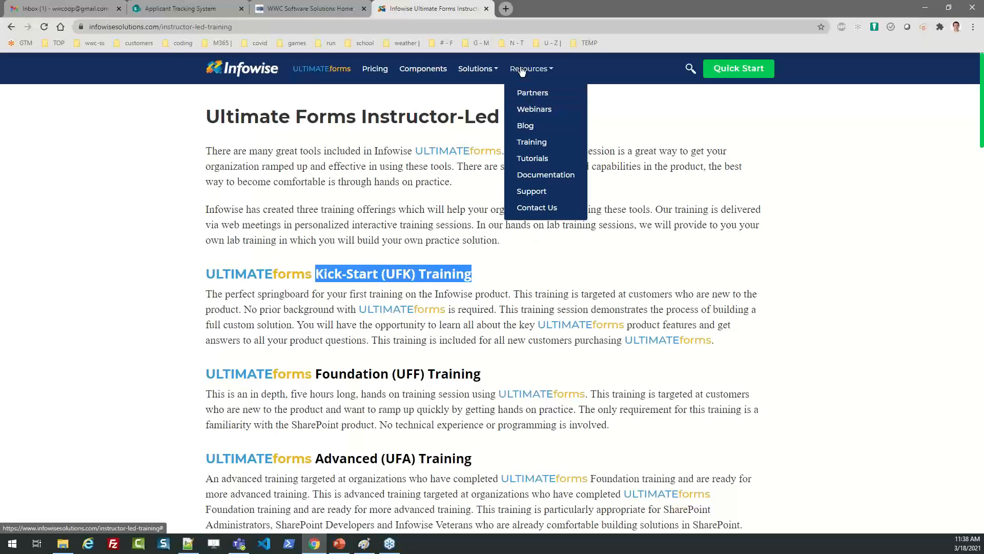
{"action": "left_click", "coordinate": [530, 159]}
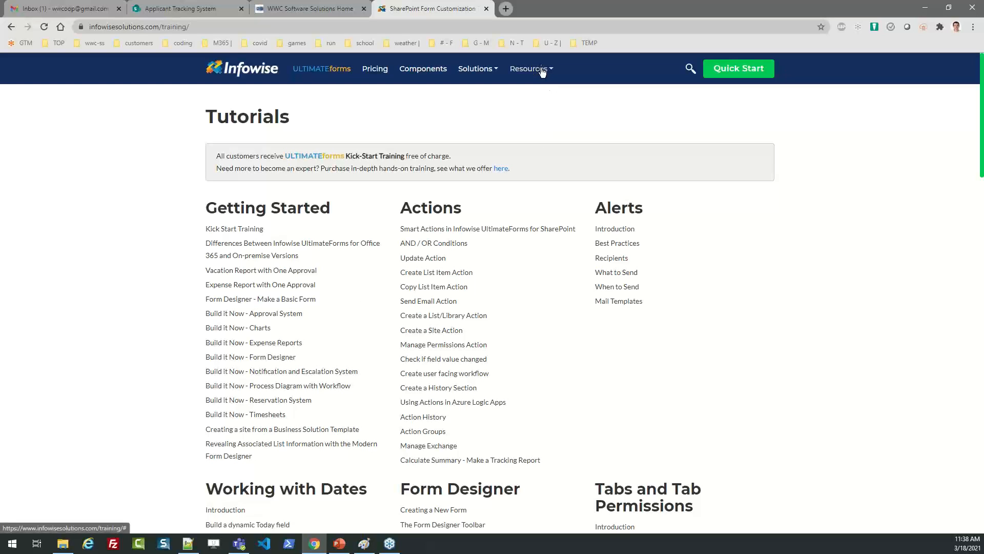
{"action": "mouse_move", "coordinate": [541, 70]}
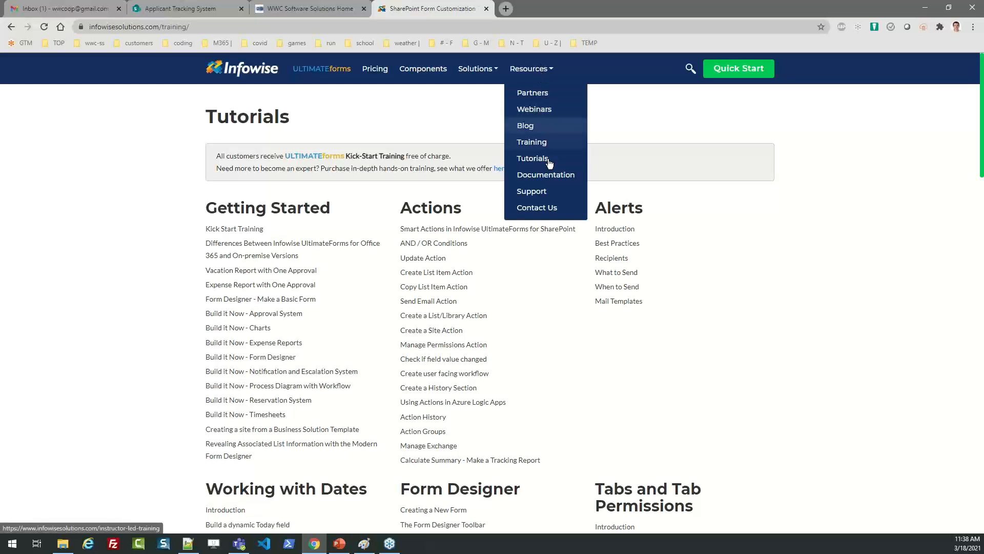
{"action": "left_click", "coordinate": [533, 109]}
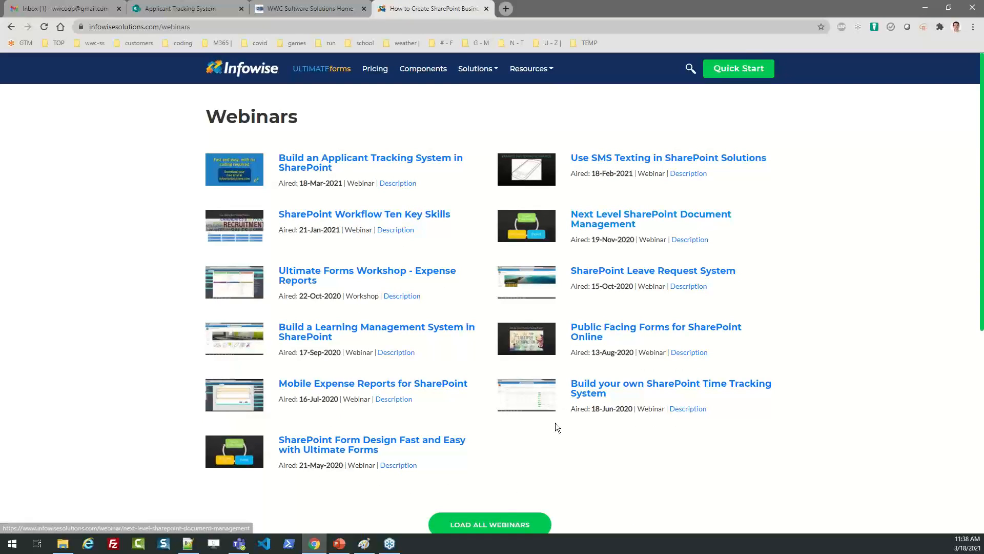
{"action": "left_click", "coordinate": [494, 529]}
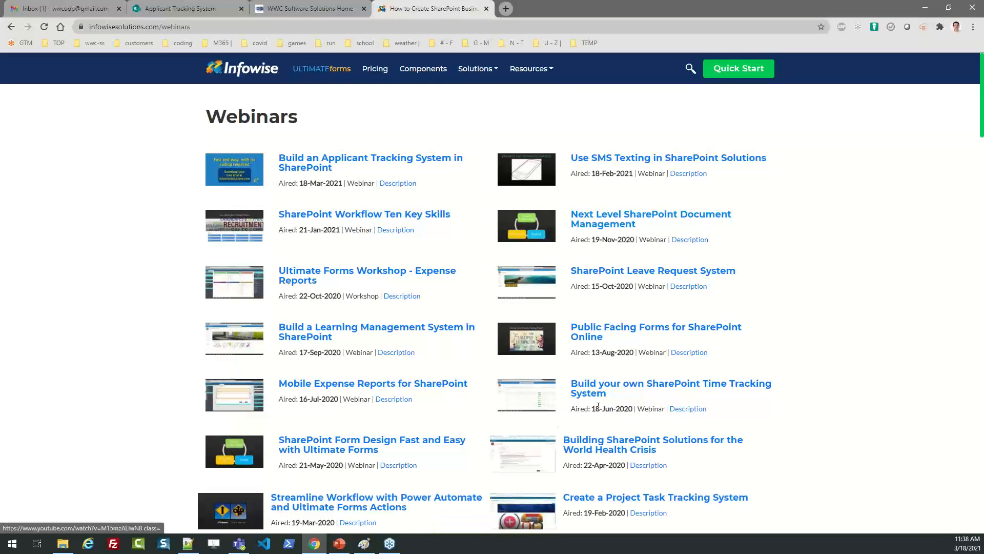